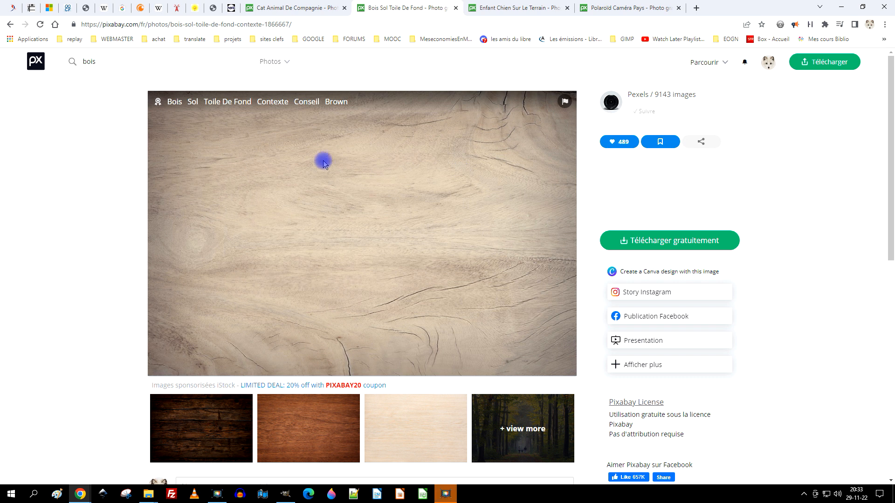
# Like the wood texture photo on Pixabay and open its 1920×1277 version
pyautogui.click(628, 149)
pyautogui.click(663, 245)
pyautogui.click(627, 298)
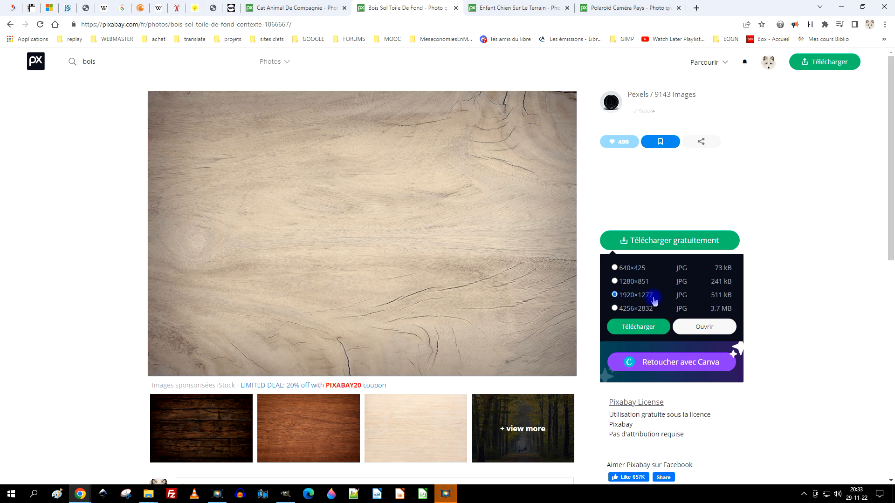
pyautogui.click(698, 327)
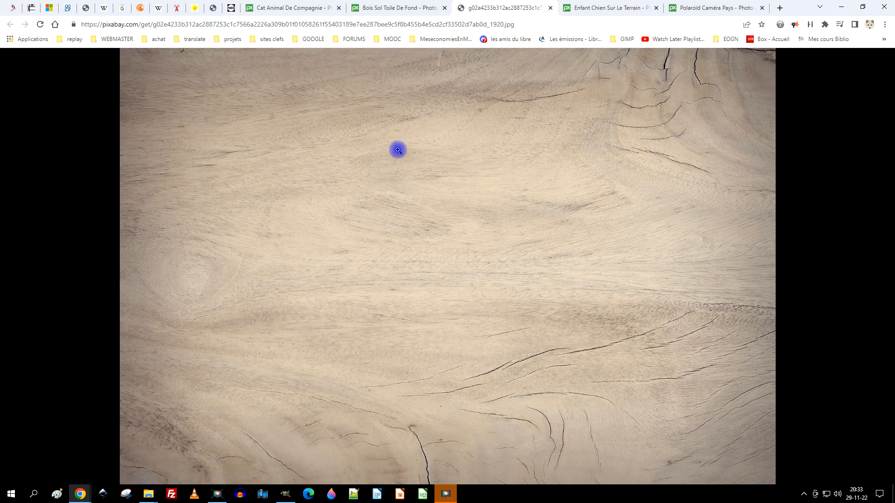
# Copy the opened wood image, switch to GIMP and paste it as a new image
pyautogui.rightClick(373, 127)
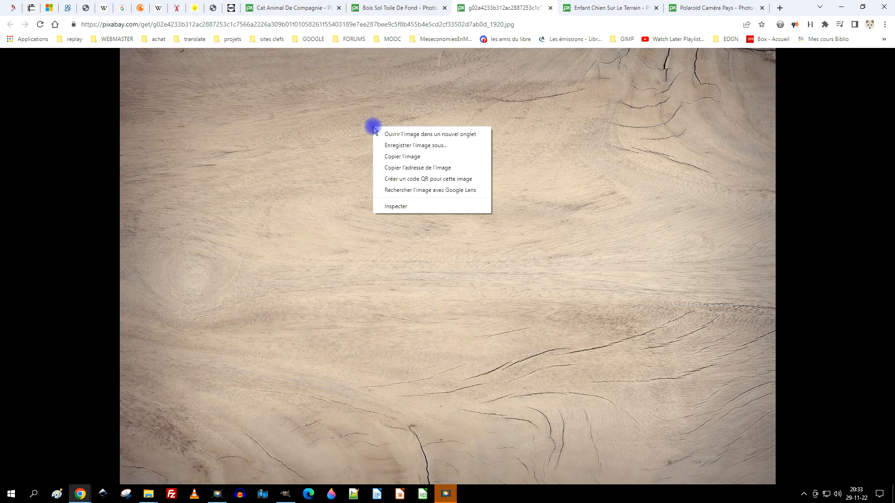
pyautogui.click(413, 157)
pyautogui.click(286, 494)
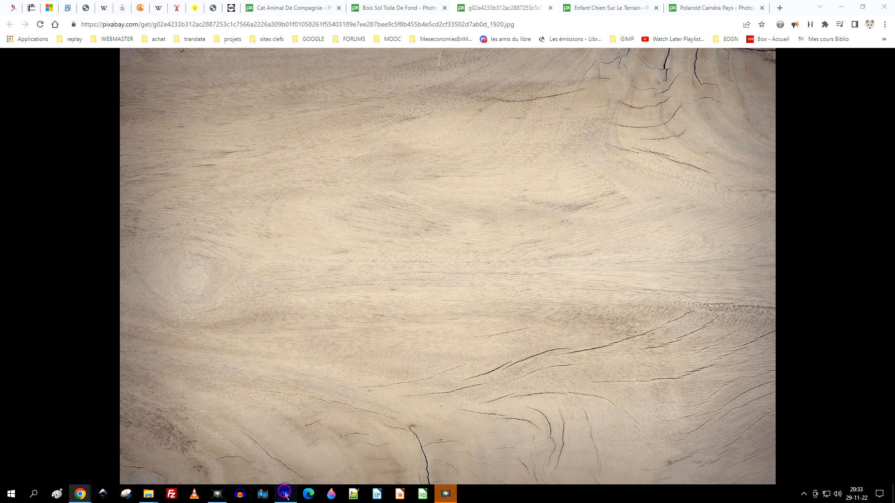
pyautogui.click(34, 15)
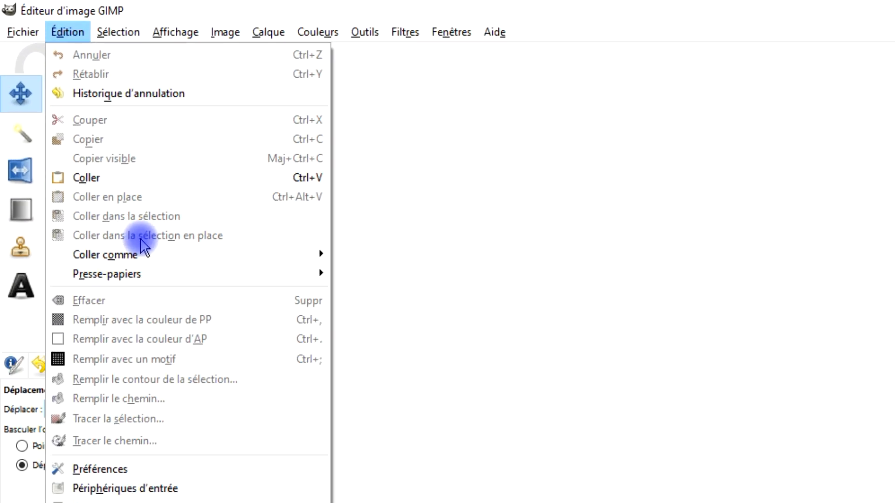
pyautogui.moveTo(75, 135)
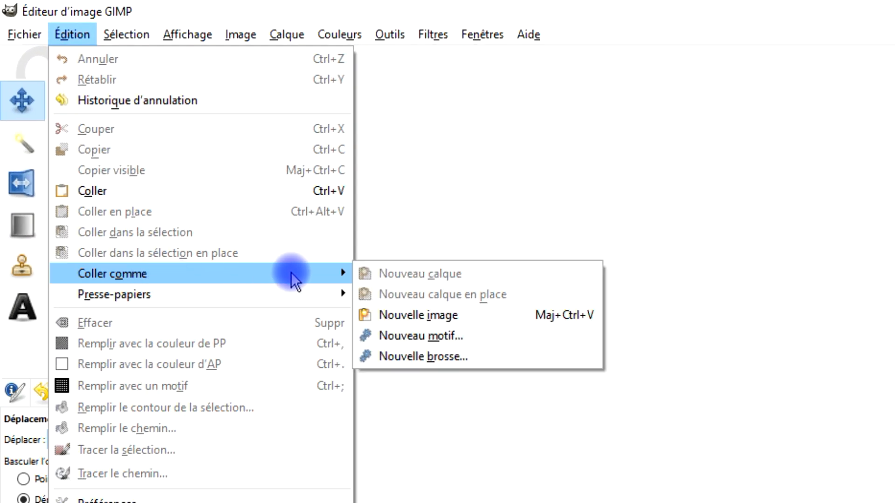
pyautogui.click(396, 315)
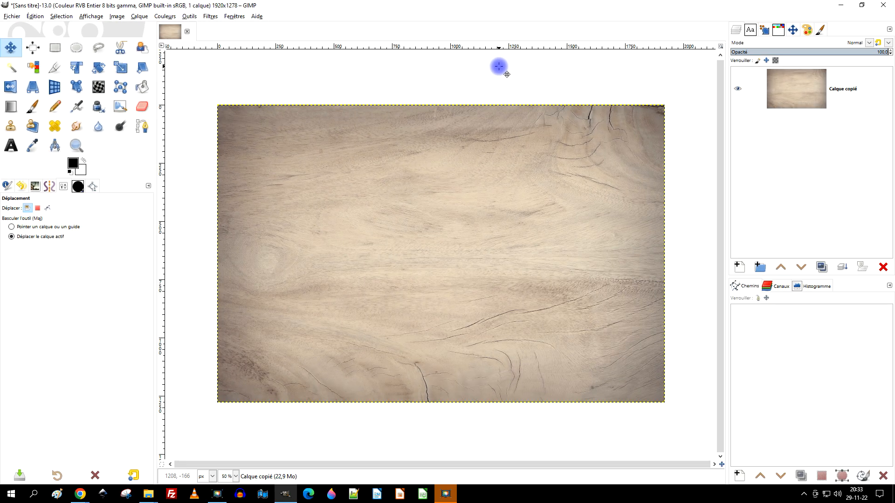
# Rename the pasted wood layer as "bois table"
pyautogui.click(805, 89)
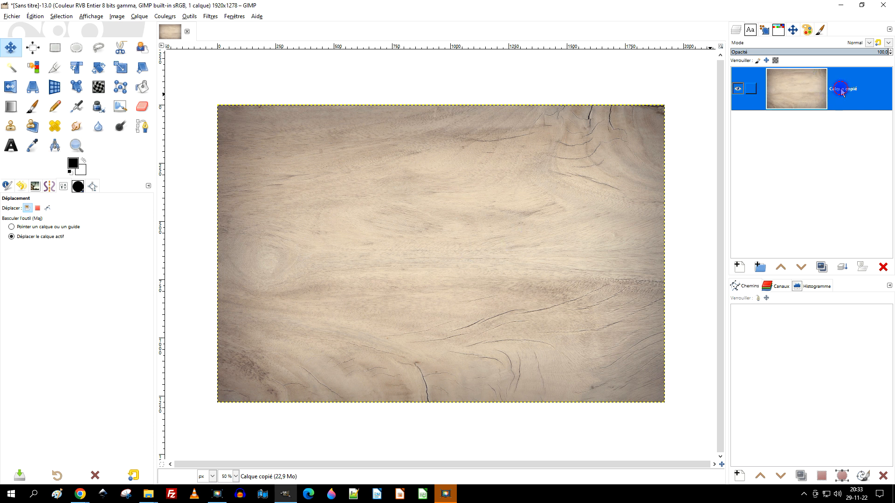
pyautogui.doubleClick(841, 90)
pyautogui.write('boi')
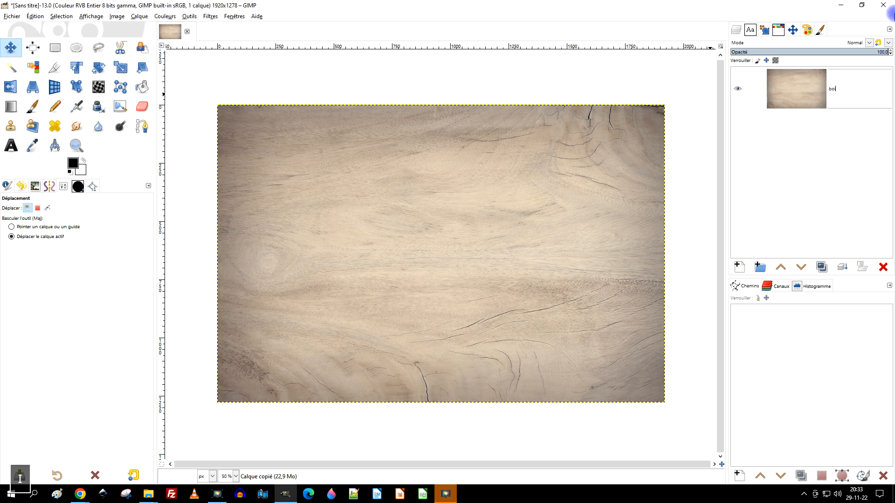
pyautogui.write('s ')
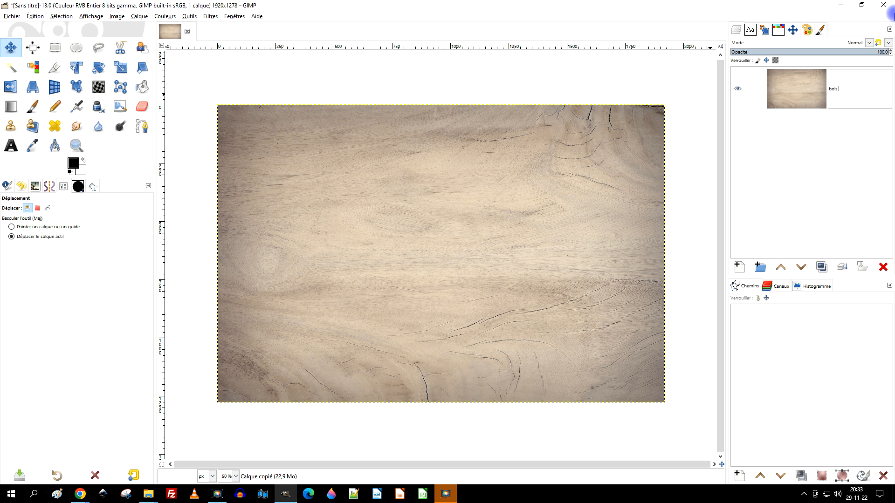
pyautogui.write('table')
pyautogui.press('Return')
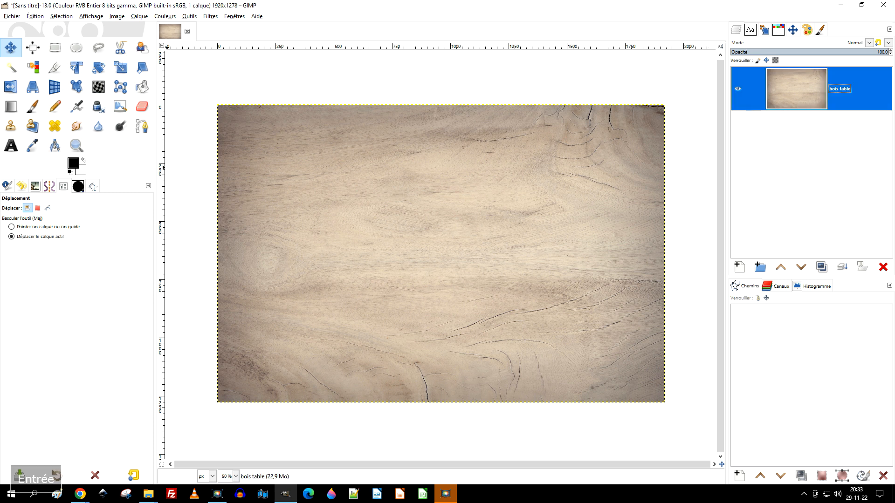
# Apply a 3D transform with cubic interpolation to the wood layer, tilting it slightly over 70° around X to form a tabletop
pyautogui.click(56, 88)
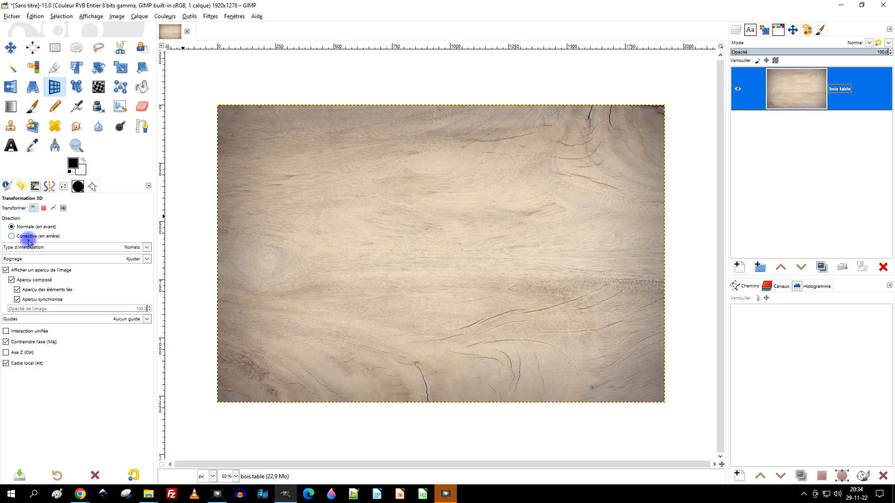
pyautogui.click(137, 250)
pyautogui.click(47, 282)
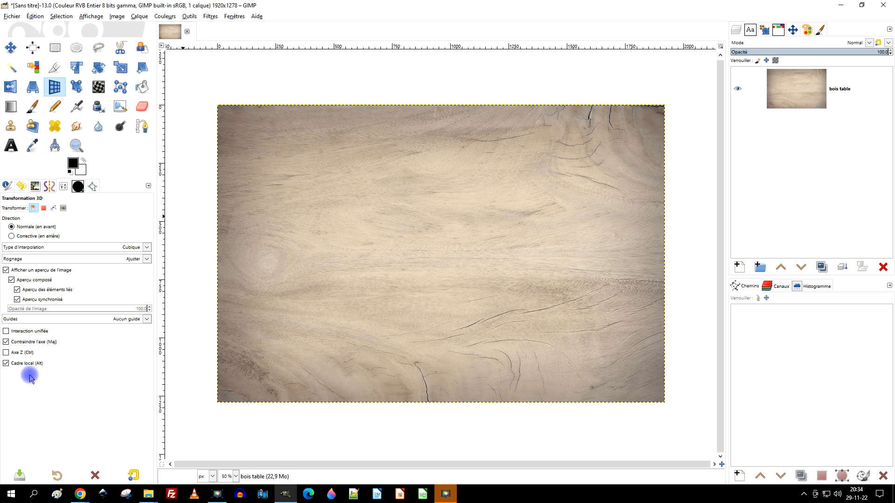
pyautogui.click(438, 211)
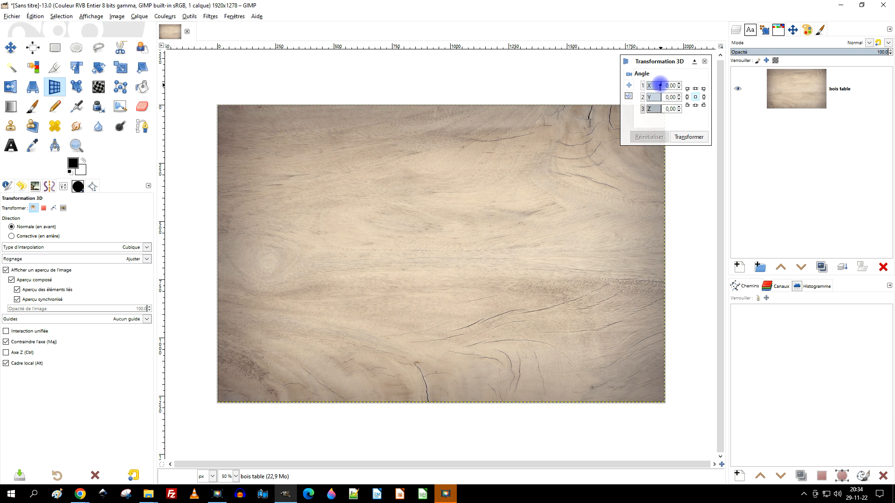
pyautogui.moveTo(661, 86); pyautogui.dragTo(668, 85)
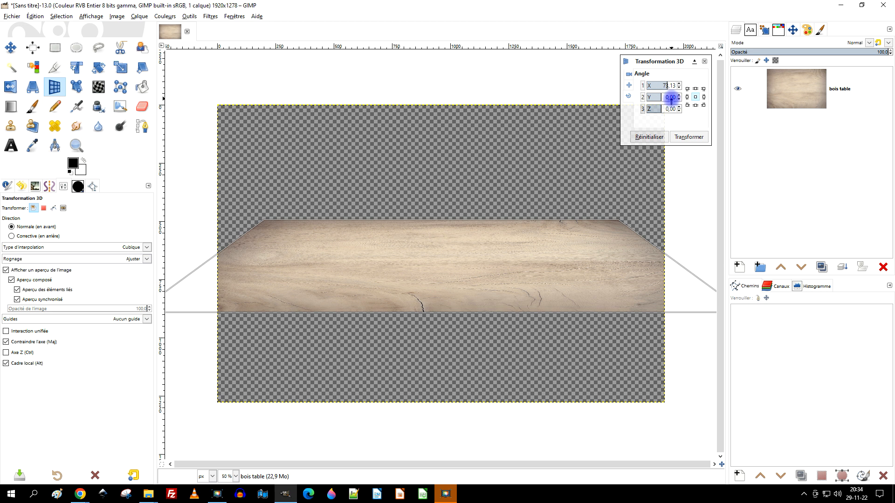
pyautogui.click(679, 137)
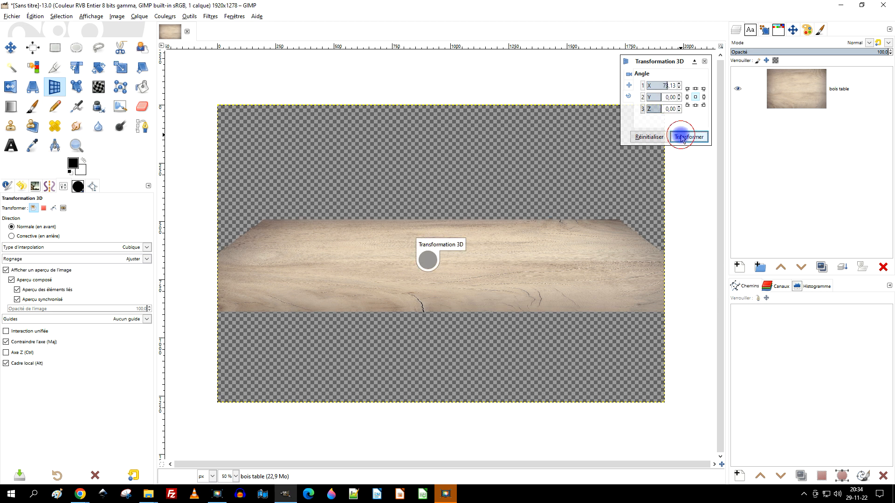
# Crop the image to 1920×890 px from the origin, deleting the empty strip below the wood tabletop
pyautogui.click(54, 68)
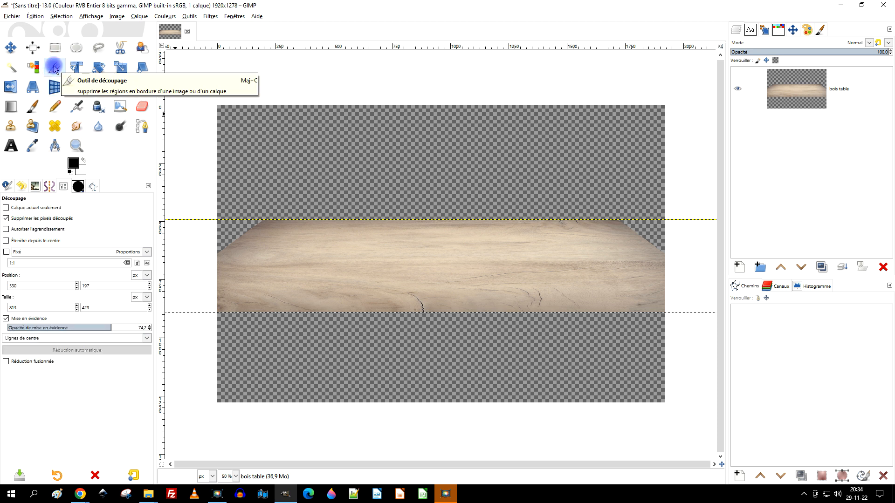
pyautogui.moveTo(220, 77); pyautogui.dragTo(712, 312)
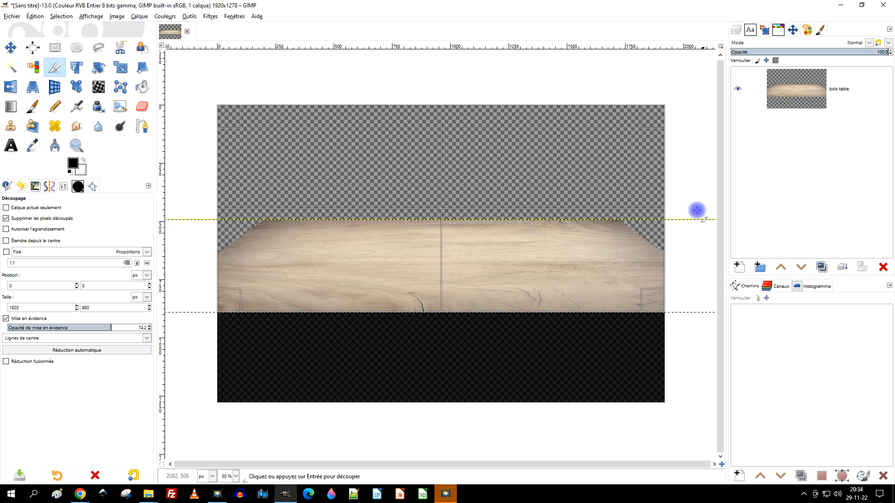
pyautogui.moveTo(225, 116); pyautogui.dragTo(225, 116)
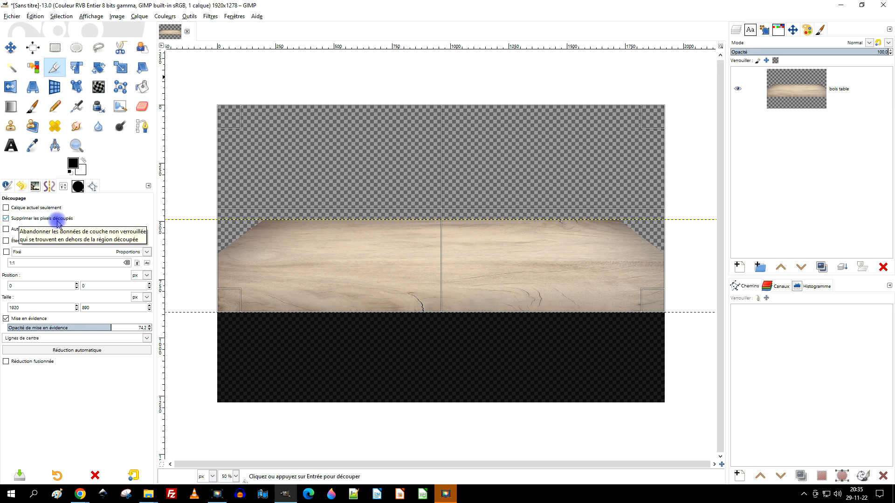
pyautogui.click(521, 170)
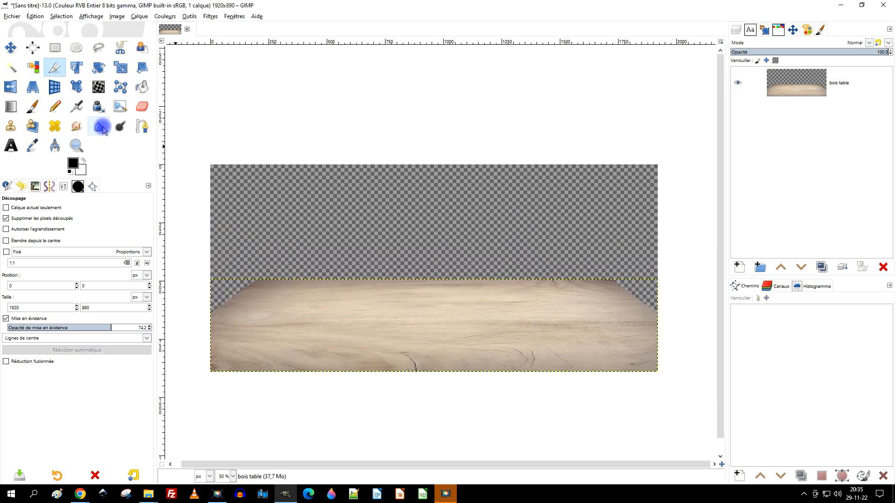
# Expand the "bois table" layer to the dimensions of the image
pyautogui.click(76, 146)
pyautogui.moveTo(194, 149); pyautogui.dragTo(669, 382)
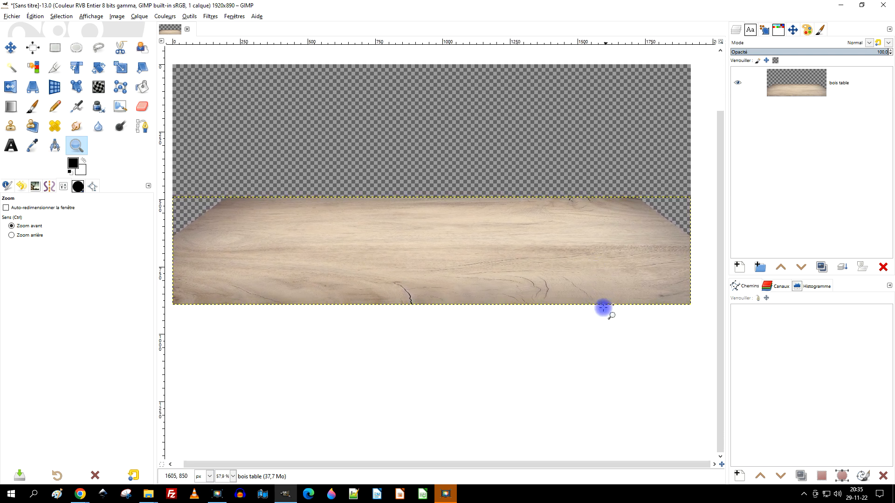
pyautogui.rightClick(798, 88)
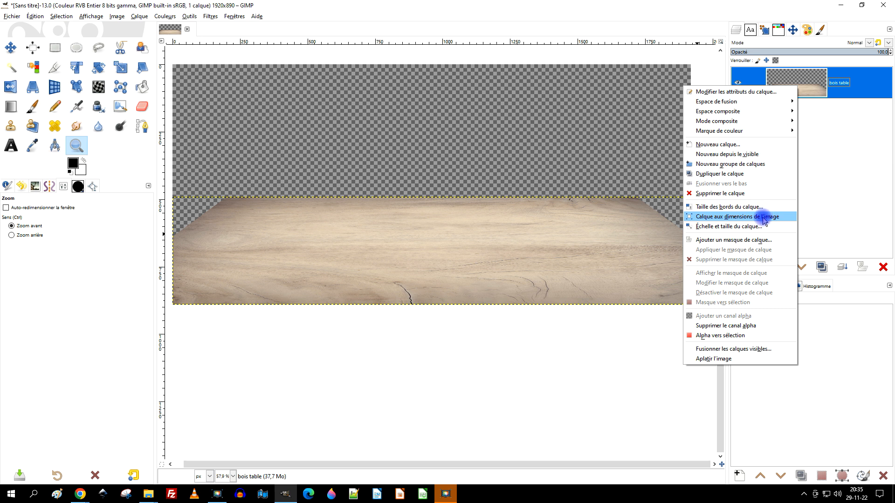
pyautogui.click(706, 219)
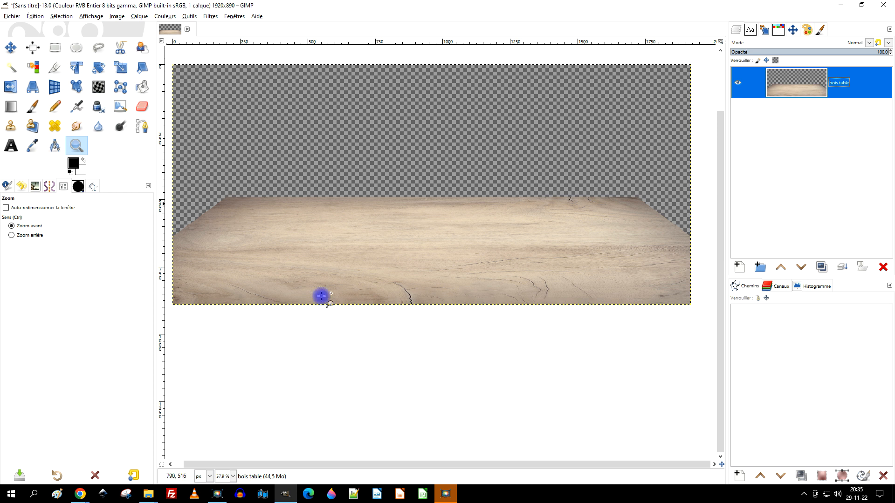
# Switch to the browser, like the Polaroid camera photo on Pixabay and open its 1920×1535 version
pyautogui.click(842, 6)
pyautogui.click(588, 8)
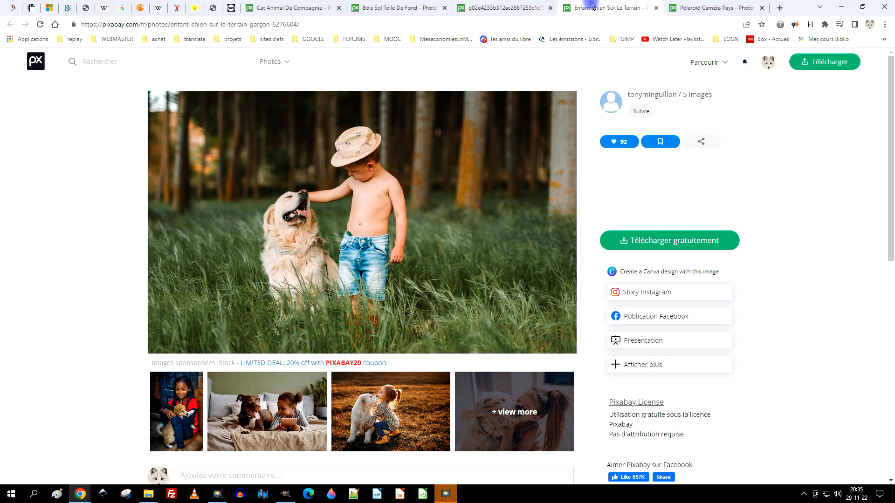
pyautogui.click(720, 13)
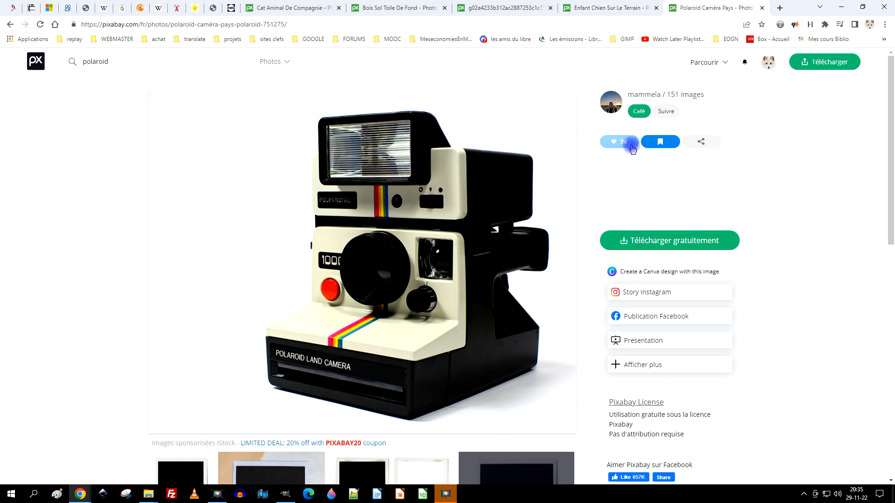
pyautogui.click(655, 242)
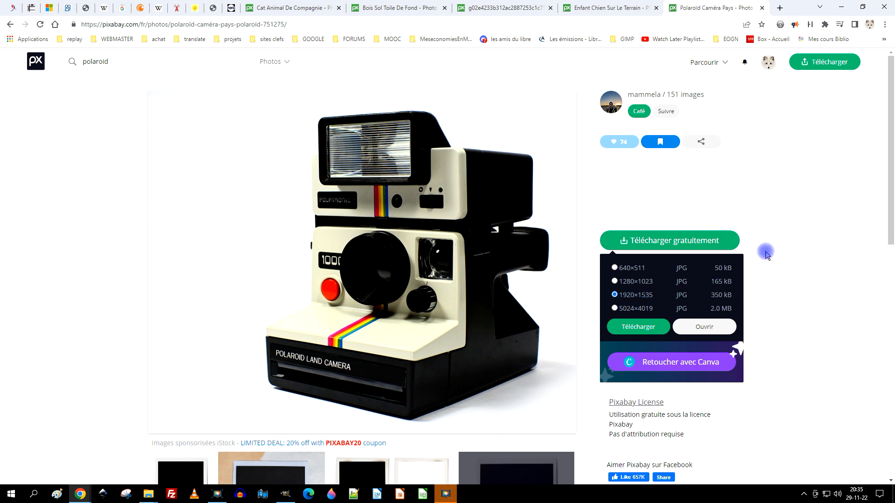
pyautogui.click(699, 331)
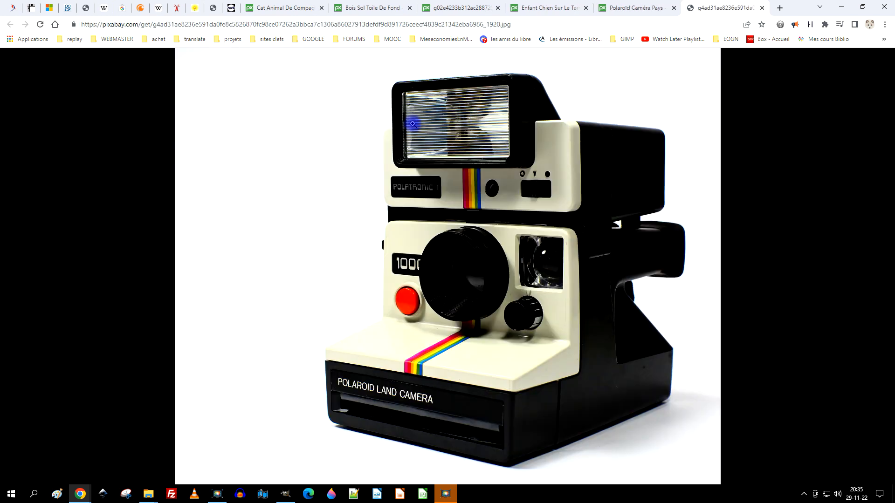
# Copy the opened Polaroid camera image and paste it as a new layer in the GIMP wood table image
pyautogui.rightClick(445, 108)
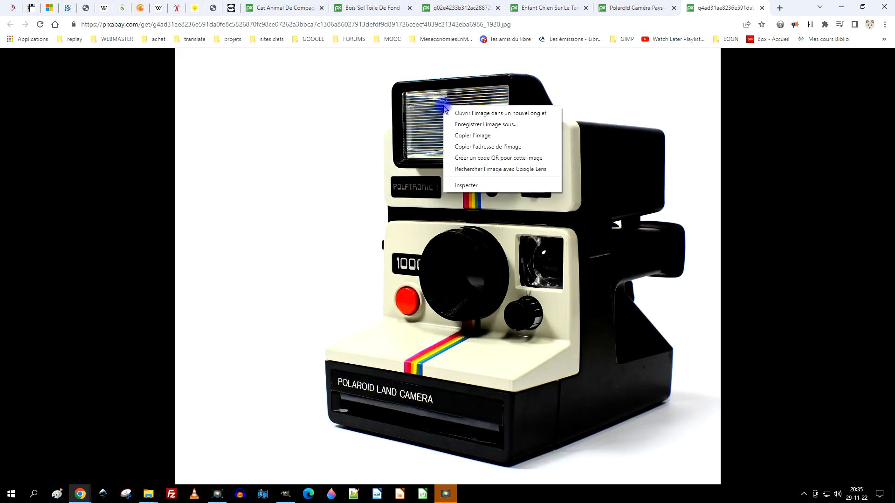
pyautogui.click(483, 133)
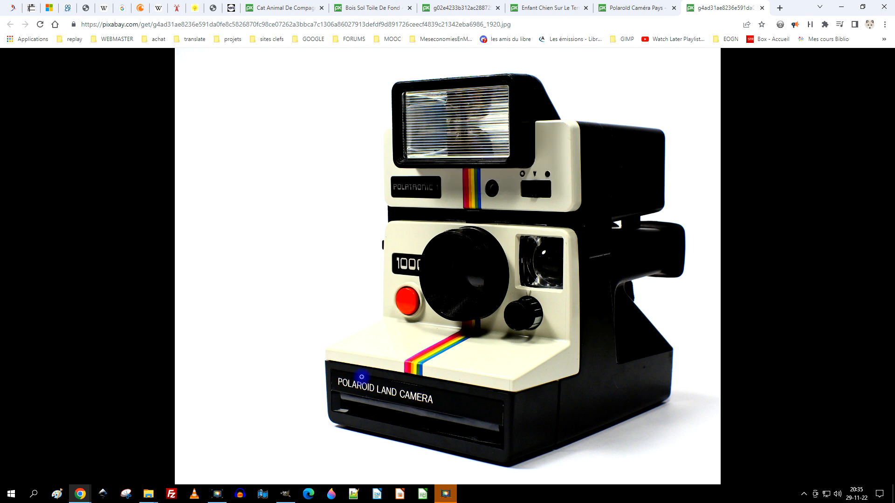
pyautogui.click(295, 493)
pyautogui.click(60, 8)
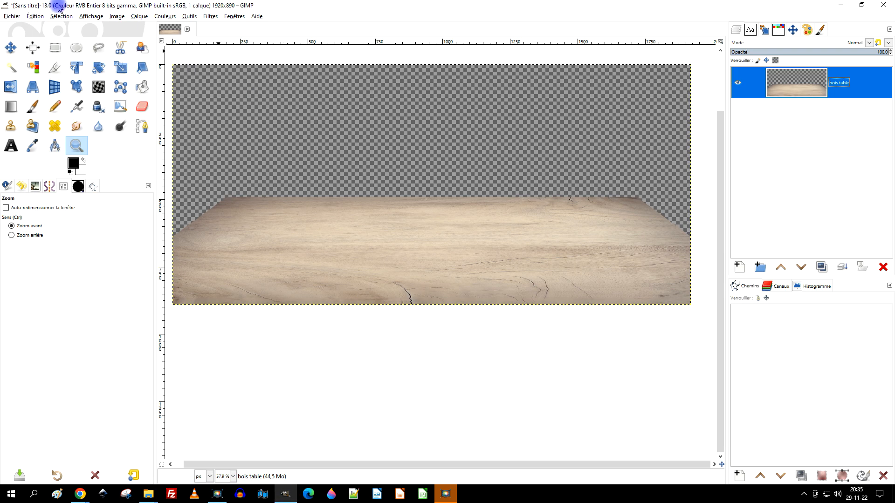
pyautogui.click(35, 17)
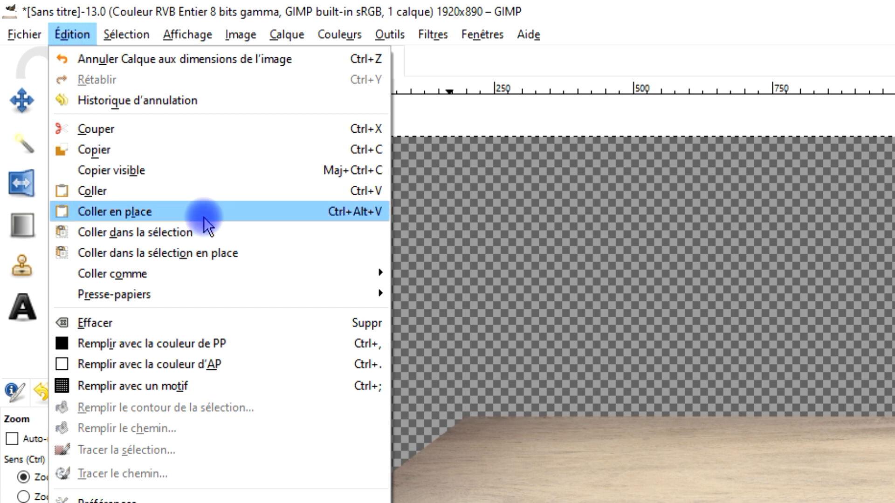
pyautogui.moveTo(221, 274)
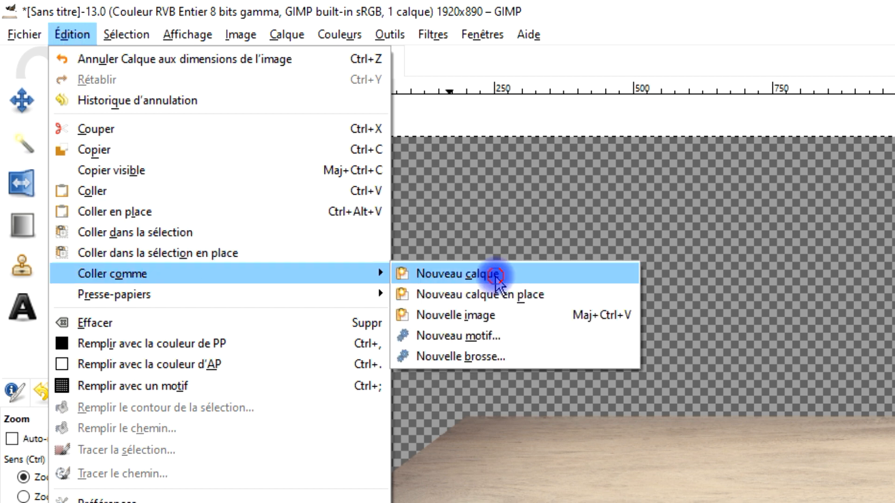
pyautogui.click(496, 276)
# Scale the pasted camera layer proportionally to 920×736 px and place it over the right part of the wood tabletop
pyautogui.moveTo(559, 142); pyautogui.dragTo(569, 194)
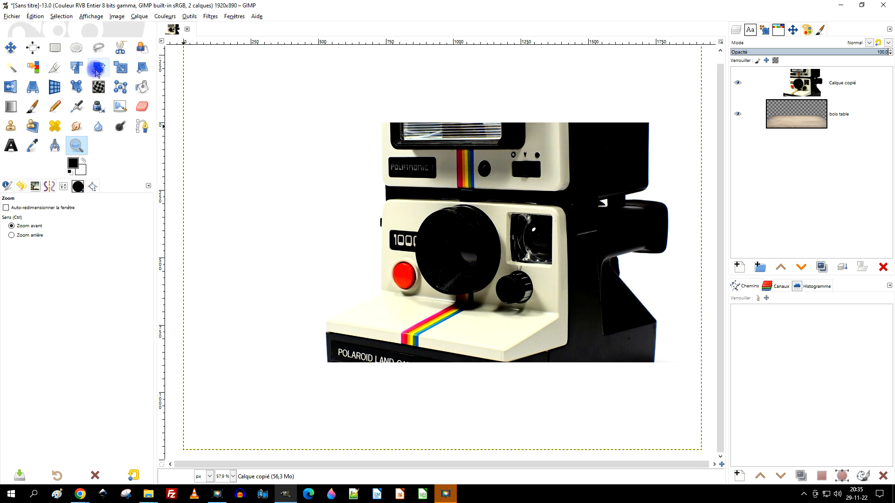
pyautogui.click(120, 68)
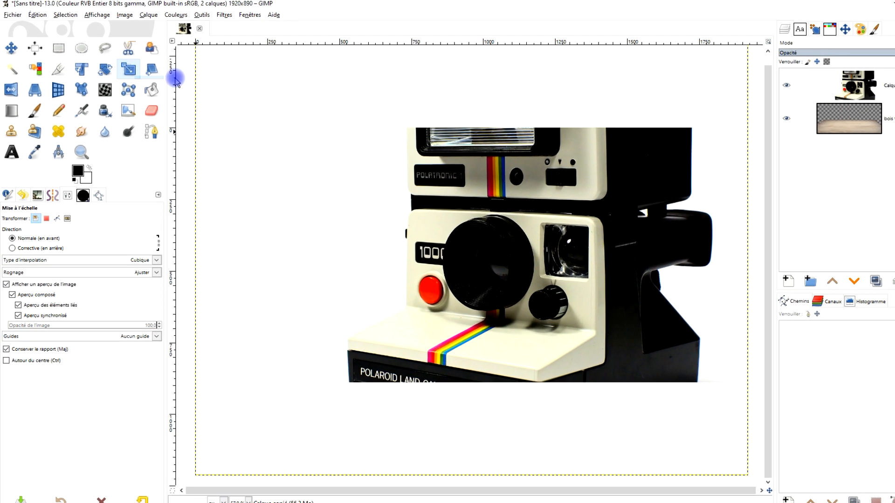
pyautogui.scroll(-2, 516, 214)
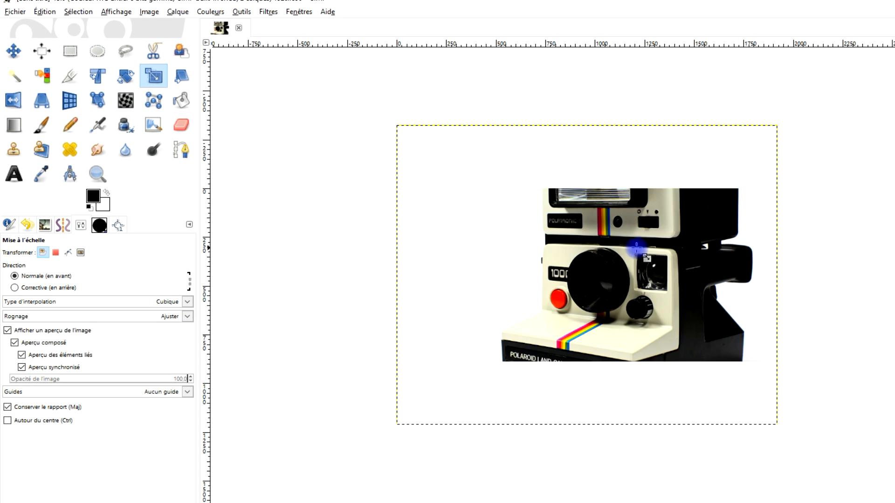
pyautogui.moveTo(636, 247); pyautogui.dragTo(569, 250)
pyautogui.click(429, 169)
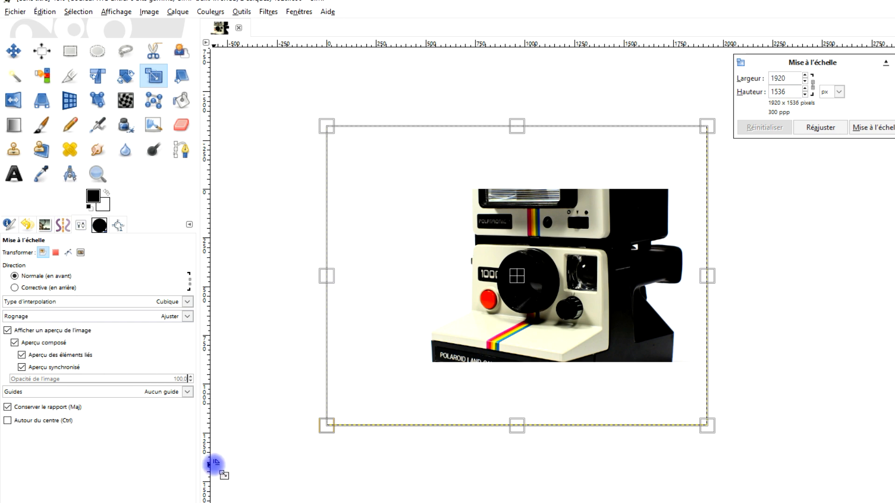
pyautogui.moveTo(326, 125); pyautogui.dragTo(490, 236)
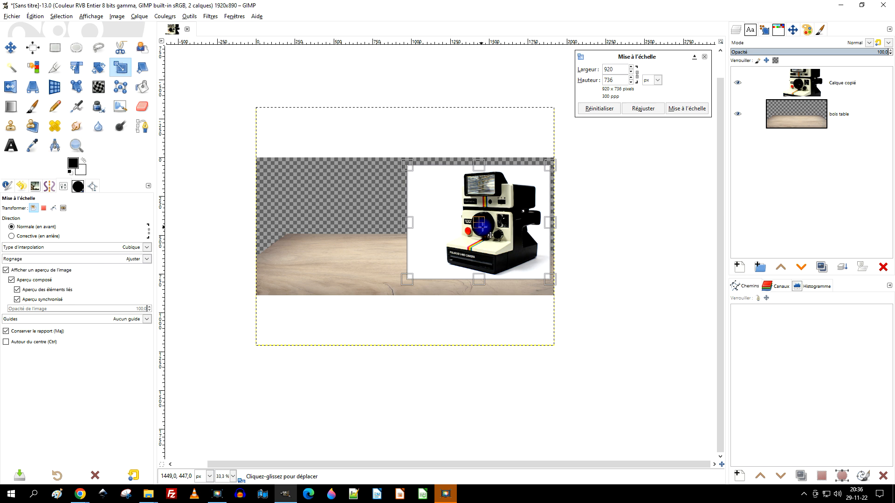
# Lower the camera layer's opacity to about 64.6, refine its scale to 891×713 px and apply the scaling
pyautogui.click(832, 52)
pyautogui.scroll(3, 455, 233)
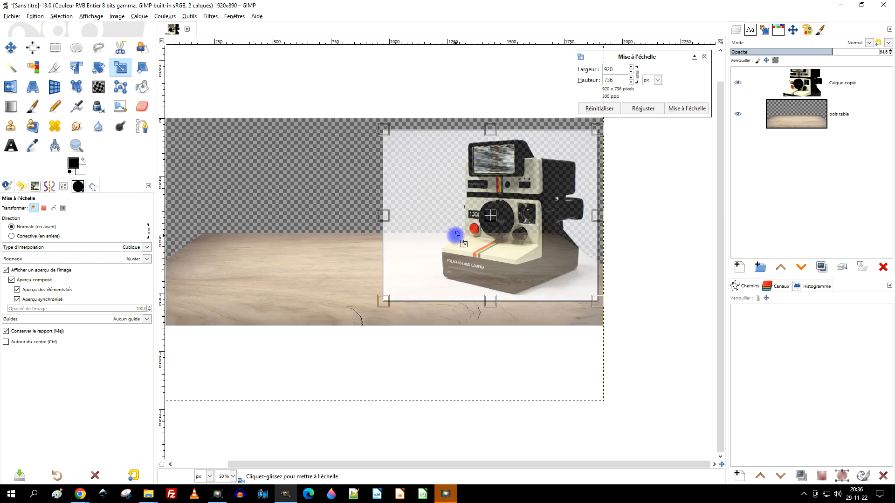
pyautogui.moveTo(404, 146)
pyautogui.mouseDown()
pyautogui.moveTo(392, 145)
pyautogui.moveTo(409, 159)
pyautogui.mouseUp()
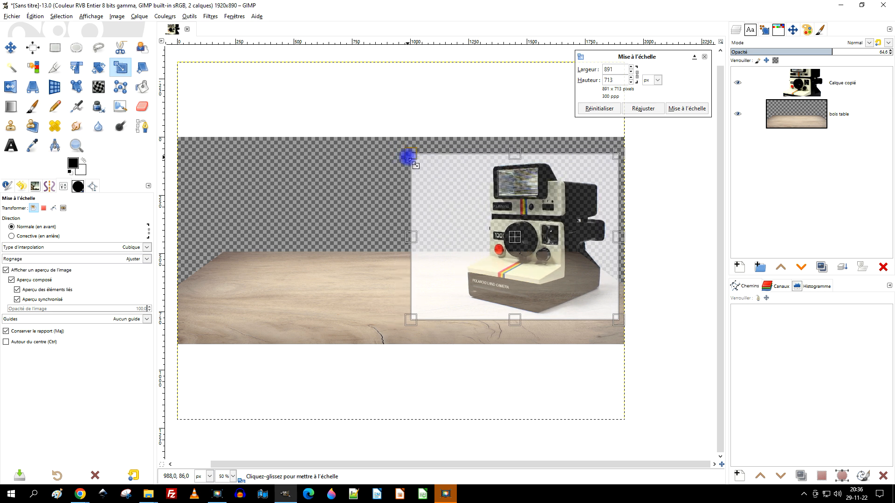
pyautogui.keyDown('ctrl'); pyautogui.scroll(-1, 575, 235); pyautogui.keyUp('ctrl')
pyautogui.keyDown('ctrl'); pyautogui.scroll(1, 569, 238); pyautogui.keyUp('ctrl')
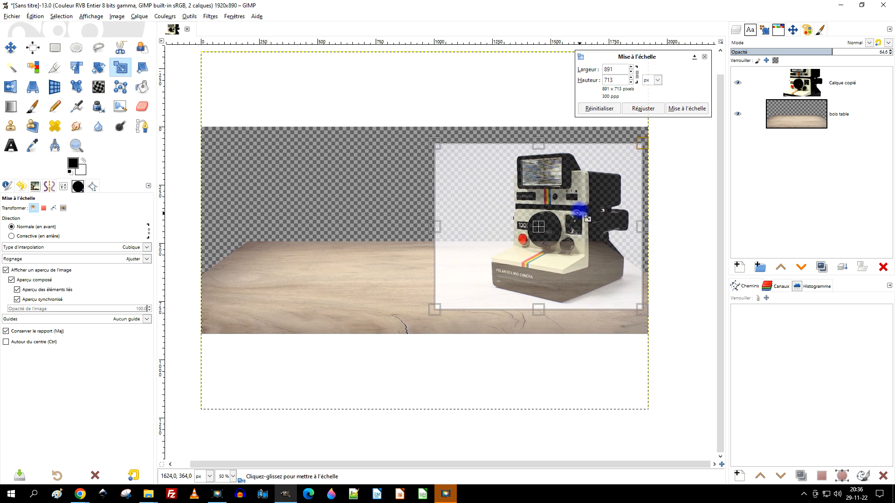
pyautogui.click(688, 109)
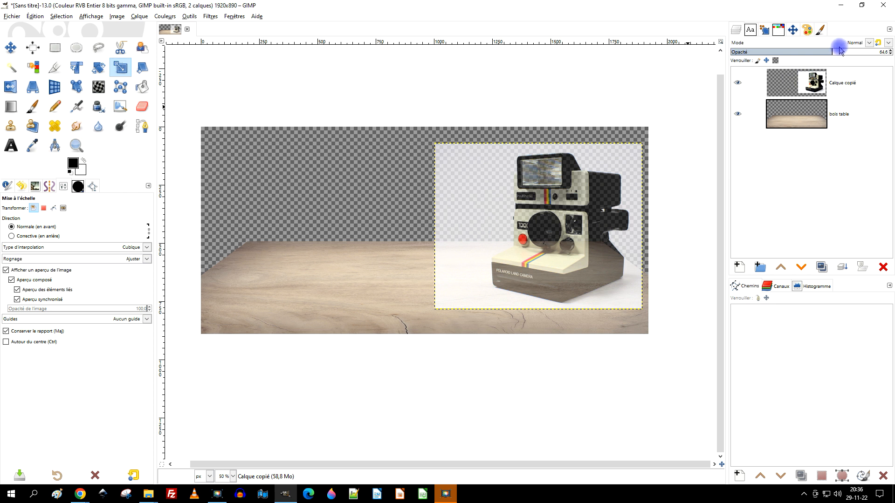
# Restore the camera layer's opacity to 100 and rename the layer "polaroid"
pyautogui.moveTo(892, 53); pyautogui.dragTo(894, 50)
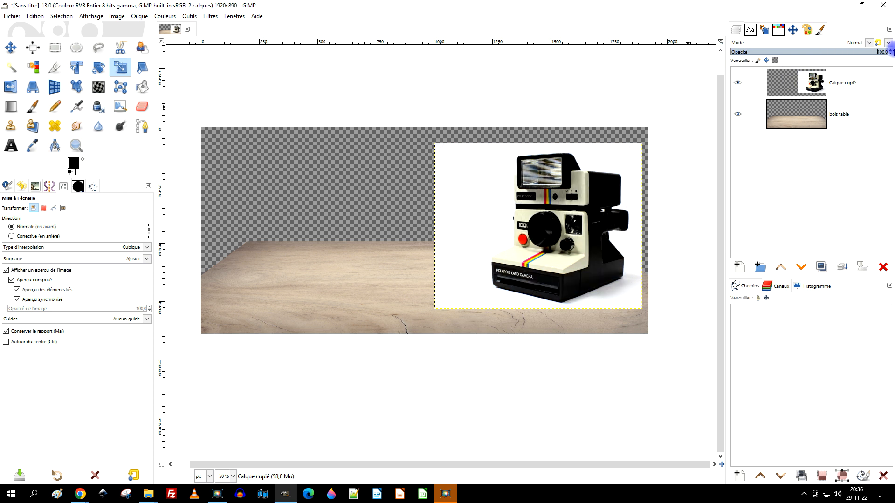
pyautogui.doubleClick(854, 84)
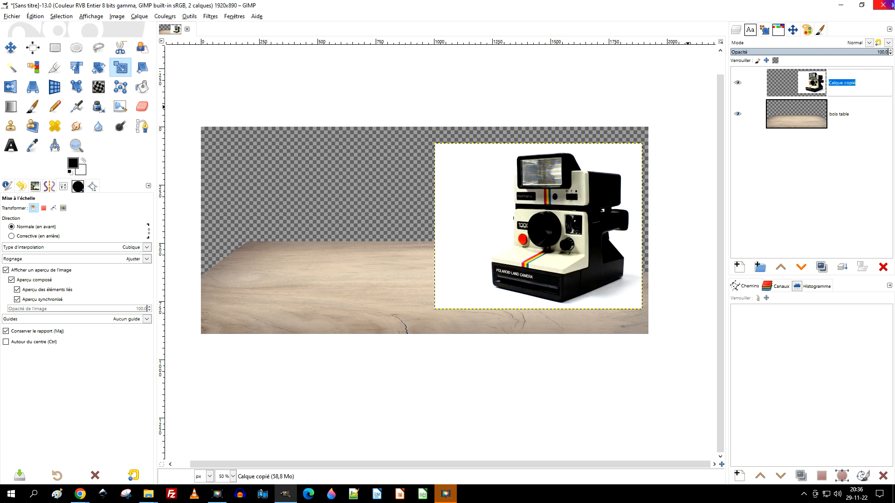
pyautogui.write('polaroid')
pyautogui.press('Return')
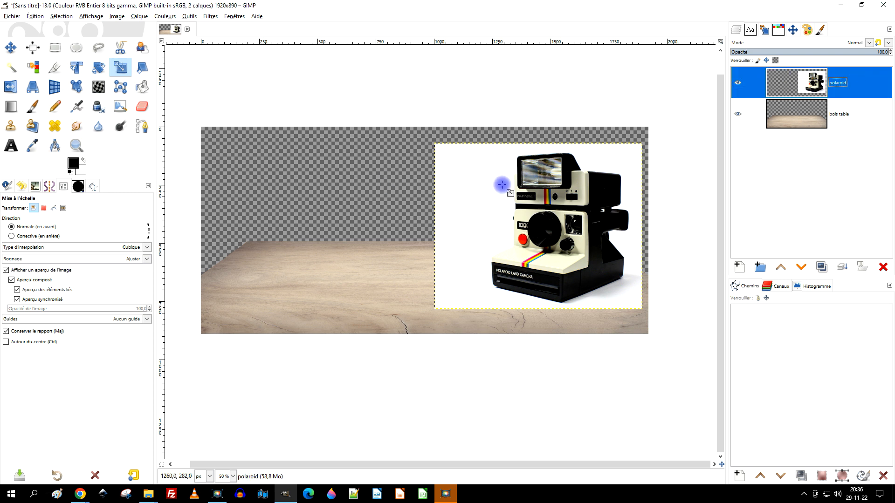
# Fuzzy-select the white background around the camera with antialiasing on and feathering off, and delete it
pyautogui.scroll(1, 559, 255)
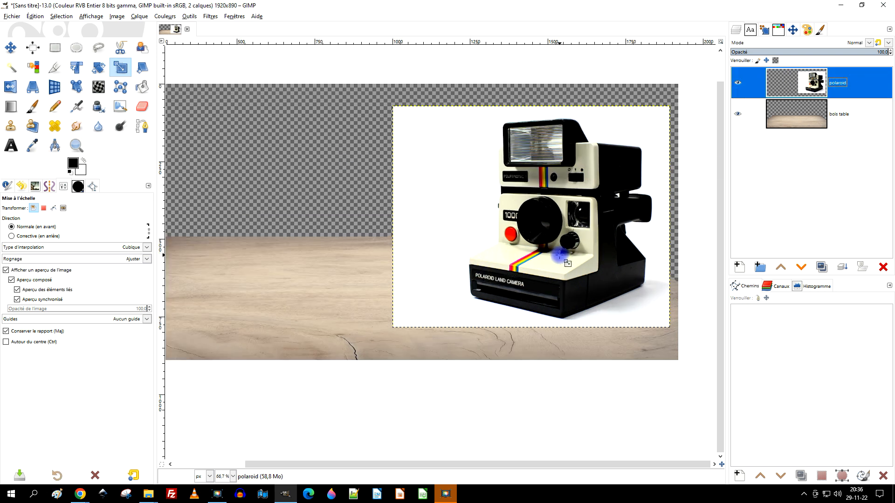
pyautogui.click(15, 71)
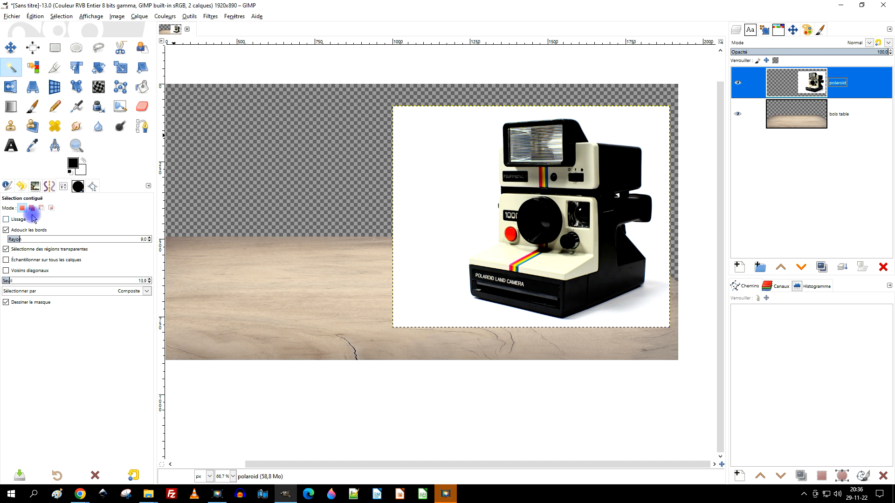
pyautogui.click(8, 232)
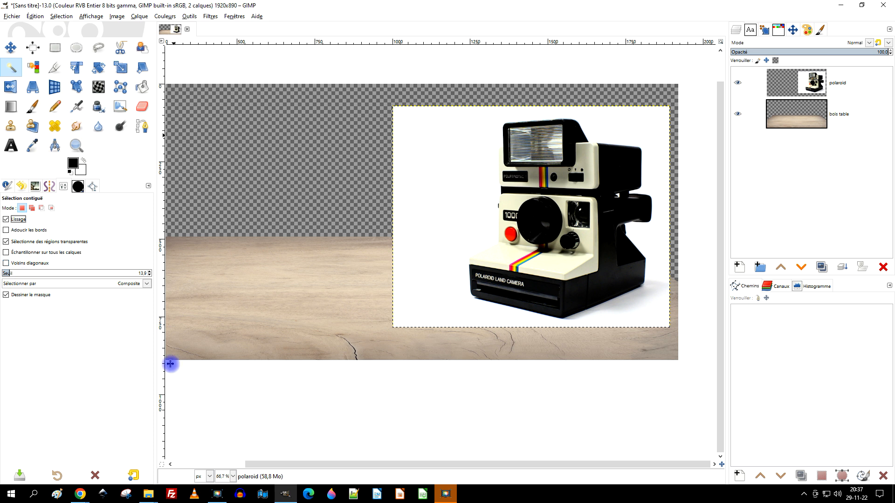
pyautogui.moveTo(435, 143); pyautogui.dragTo(435, 143)
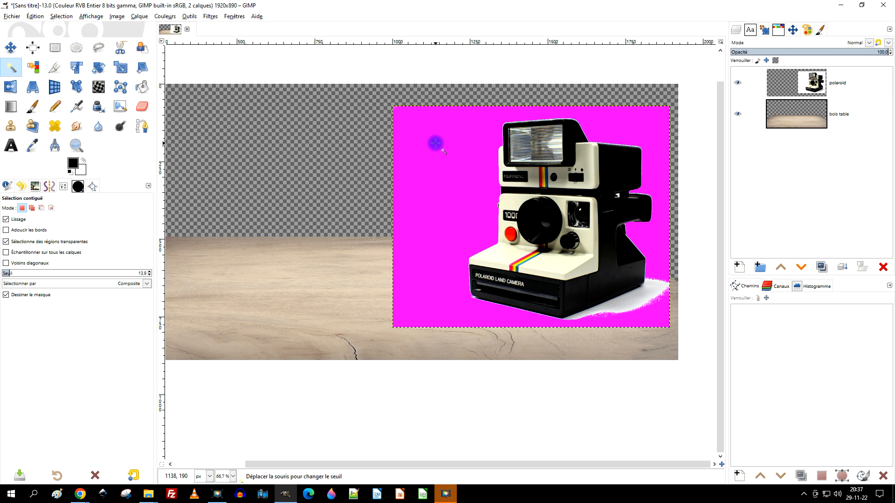
pyautogui.moveTo(434, 144)
pyautogui.mouseDown()
pyautogui.moveTo(429, 159)
pyautogui.moveTo(431, 142)
pyautogui.mouseUp()
pyautogui.press('Delete')
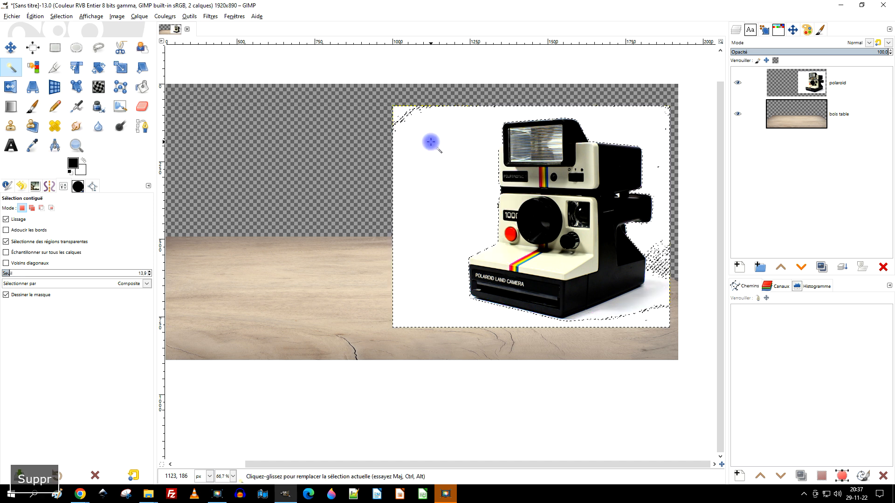
# Select and delete the remaining white remnants and the grey shadow beside the camera's base
pyautogui.moveTo(402, 116); pyautogui.dragTo(410, 139)
pyautogui.press('Delete')
pyautogui.moveTo(667, 320); pyautogui.dragTo(642, 320)
pyautogui.press('Delete')
pyautogui.press('Delete')
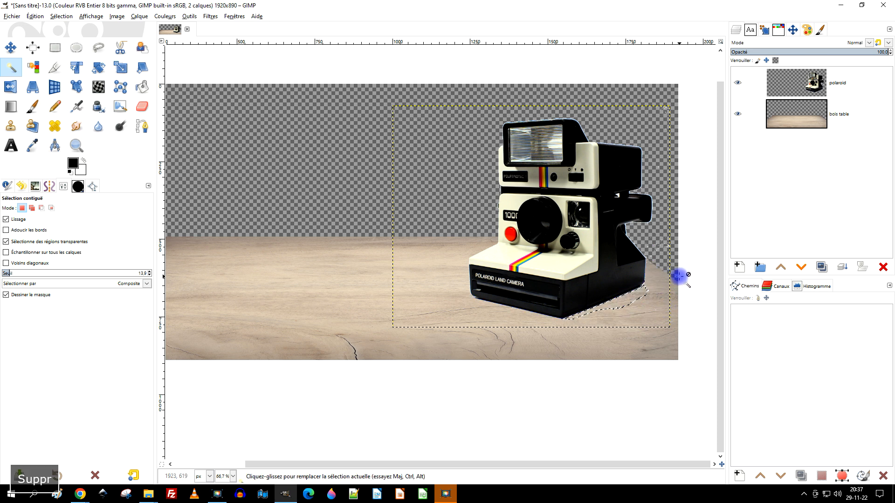
# Clear leftover background pixels in the transparent area around the camera with fuzzy selection and the Eraser, and remove the selection
pyautogui.moveTo(661, 239); pyautogui.dragTo(671, 250)
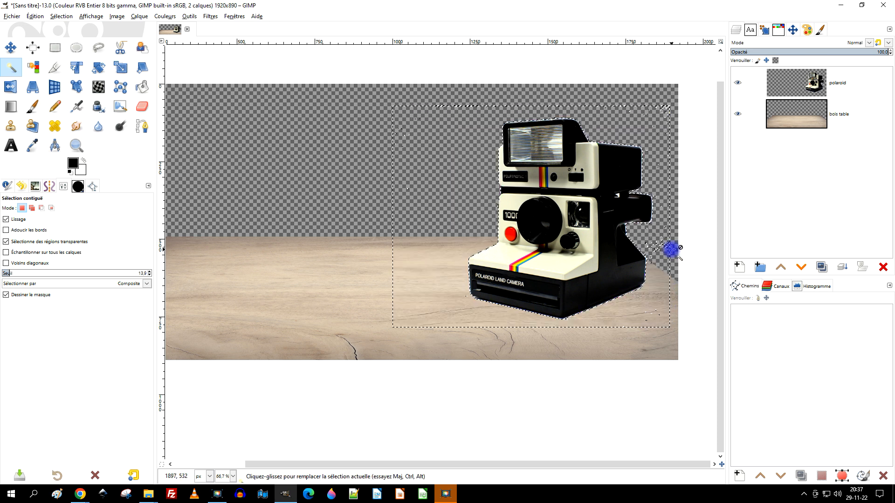
pyautogui.moveTo(429, 139); pyautogui.dragTo(437, 154)
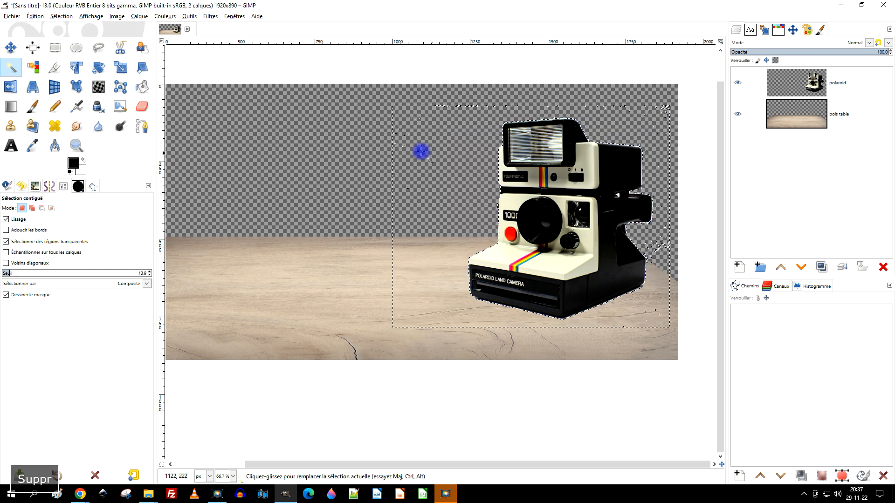
pyautogui.click(141, 107)
pyautogui.click(405, 143)
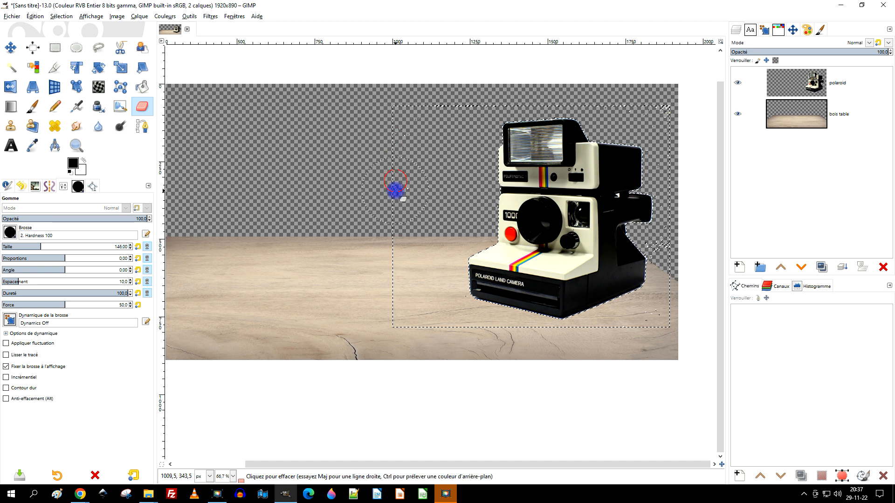
pyautogui.click(55, 16)
pyautogui.click(70, 38)
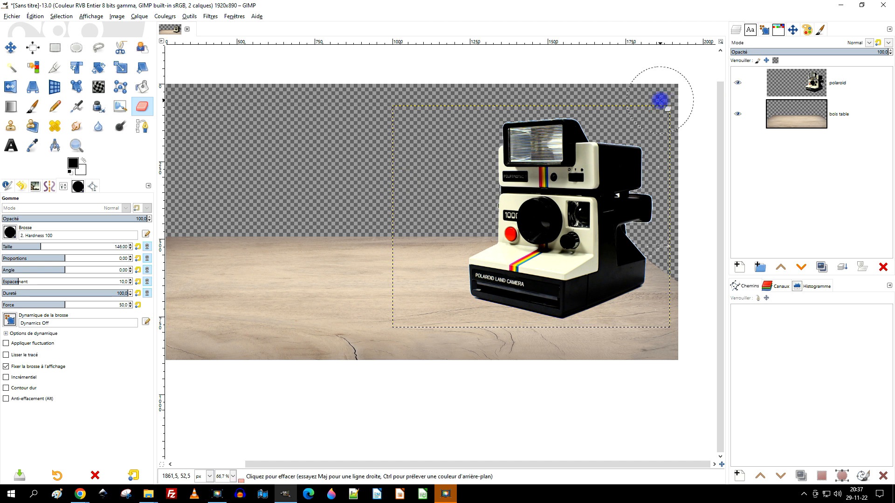
# Fuzzy-select the transparent area around the camera and grow the selection by 2 px to include the white fringe
pyautogui.scroll(1, 667, 126)
pyautogui.scroll(3, 667, 127)
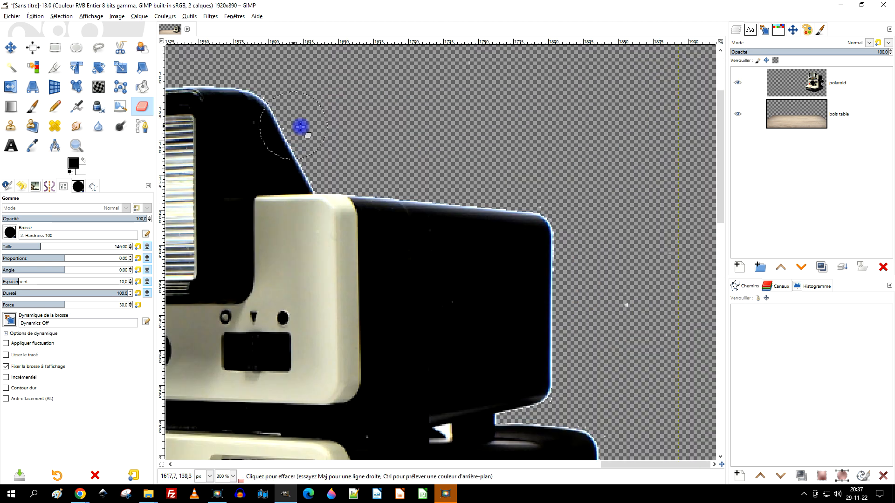
pyautogui.click(11, 68)
pyautogui.moveTo(476, 114); pyautogui.dragTo(476, 113)
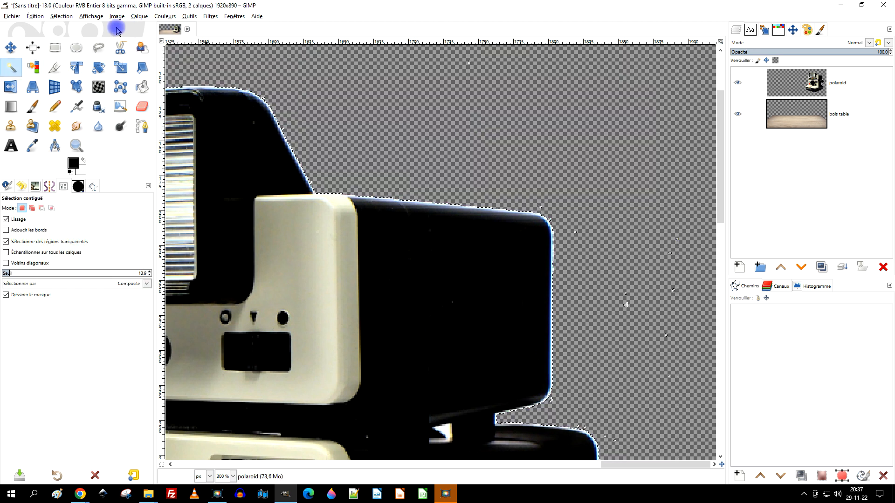
pyautogui.click(62, 18)
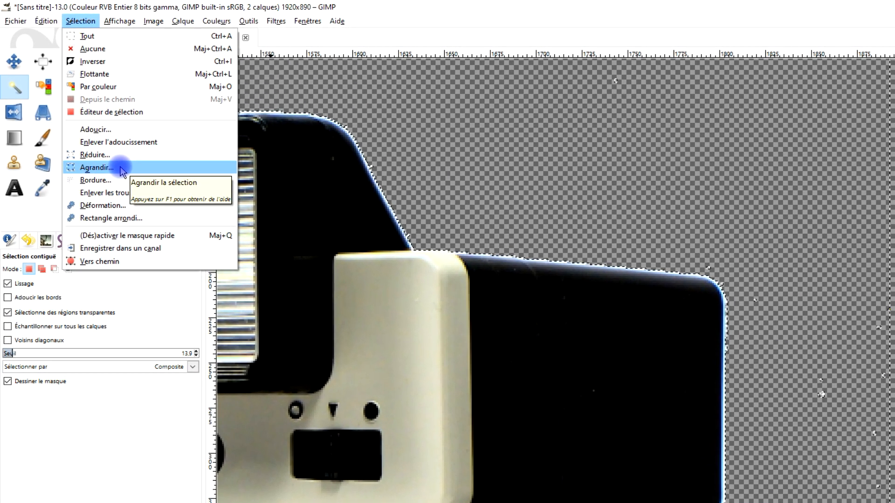
pyautogui.click(122, 171)
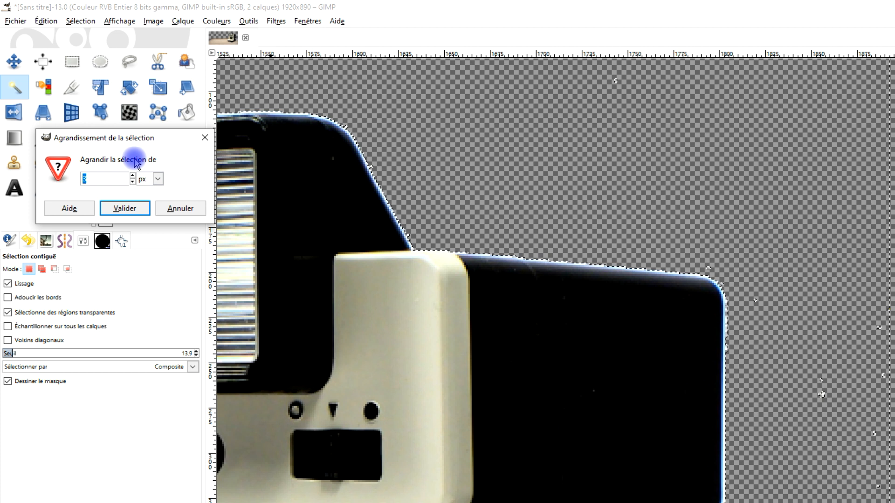
pyautogui.click(132, 182)
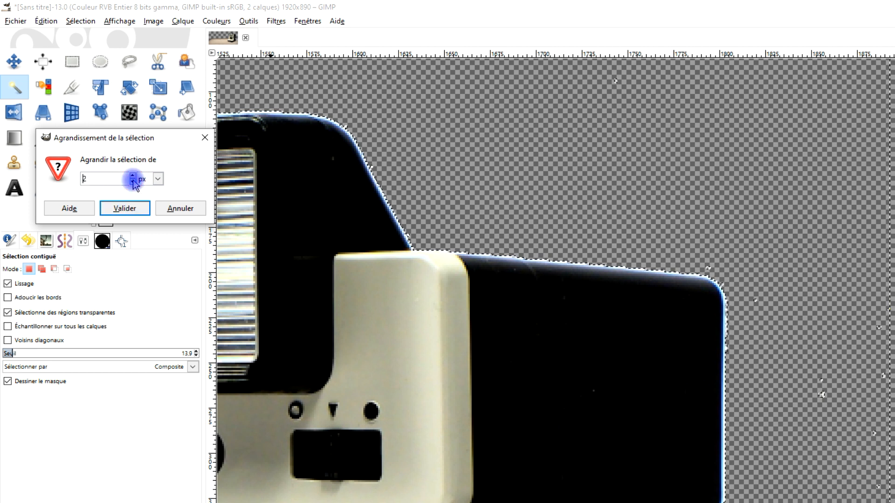
pyautogui.click(125, 211)
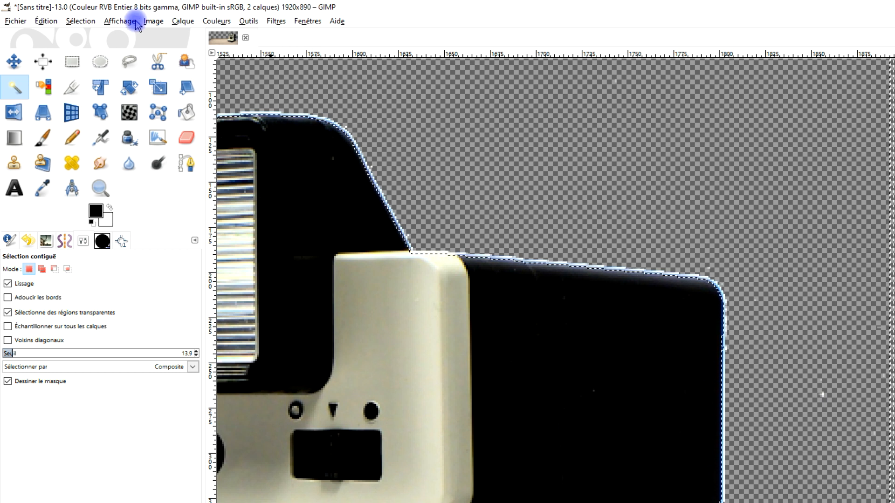
# Erase the selected fringe pixels along the camera's outline, deselect everything and check the cleaned cutout
pyautogui.click(45, 21)
pyautogui.click(70, 224)
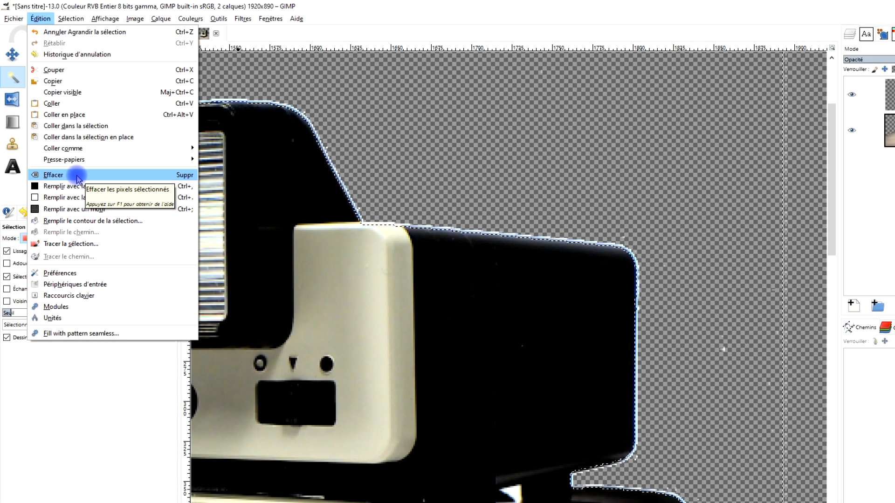
pyautogui.click(85, 197)
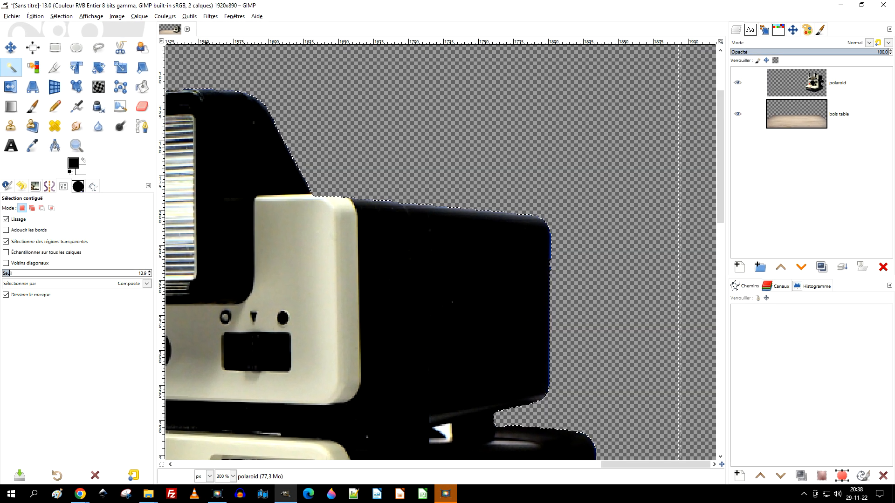
pyautogui.click(61, 16)
pyautogui.click(70, 38)
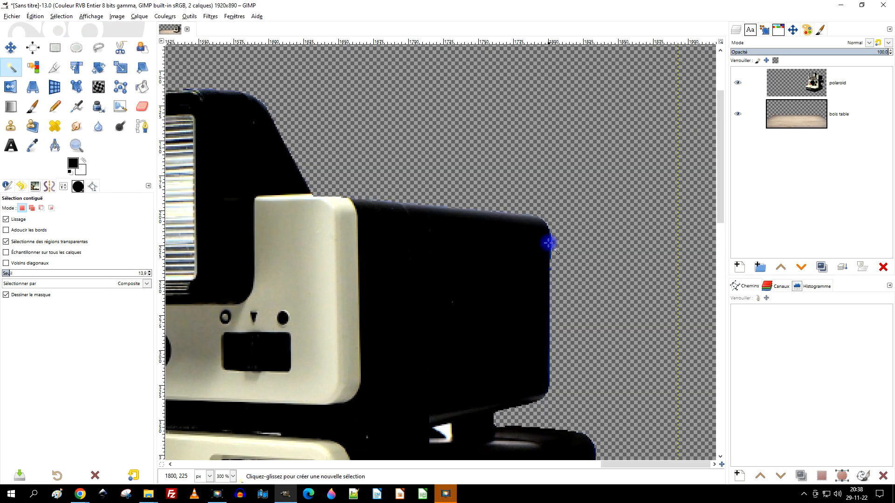
pyautogui.scroll(-5, 583, 188)
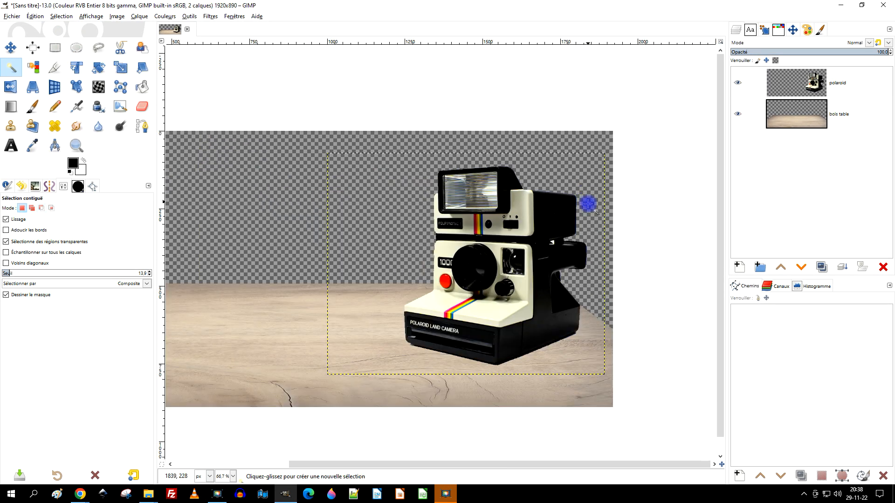
pyautogui.scroll(3, 572, 248)
pyautogui.scroll(-2, 572, 247)
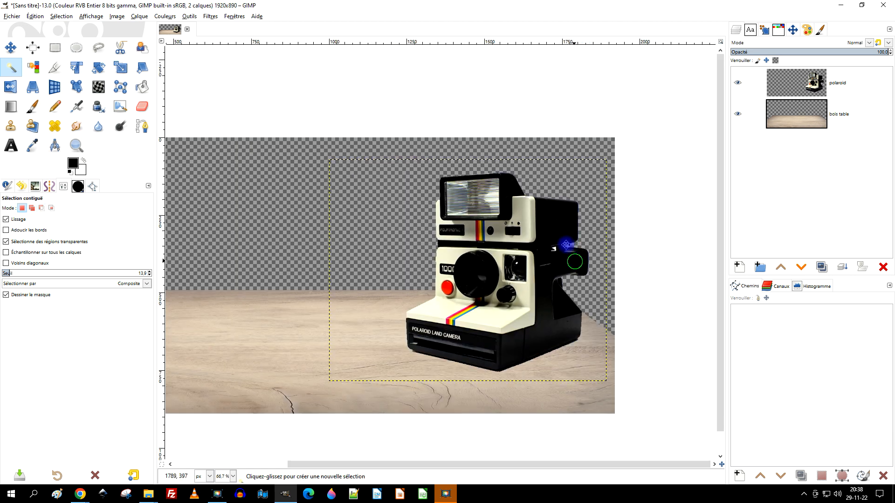
# Expand the "polaroid" layer to the dimensions of the image
pyautogui.click(824, 93)
pyautogui.rightClick(824, 92)
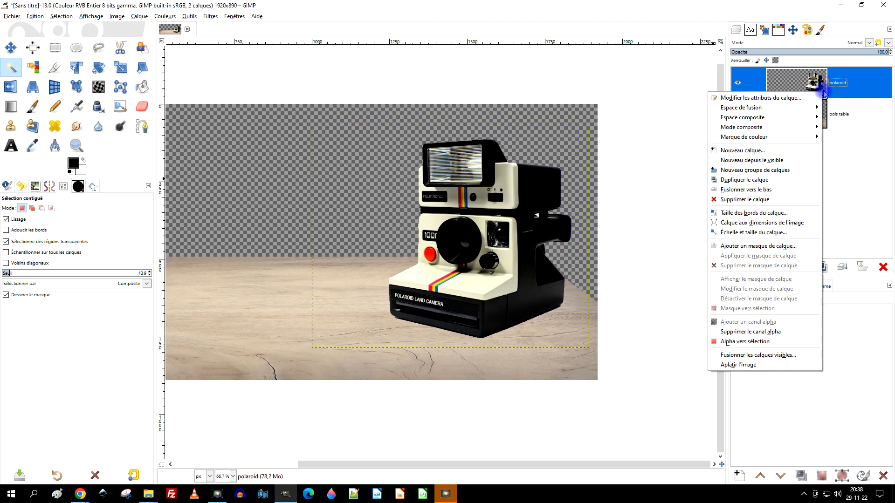
pyautogui.click(795, 224)
pyautogui.hscroll(-3, 605, 221)
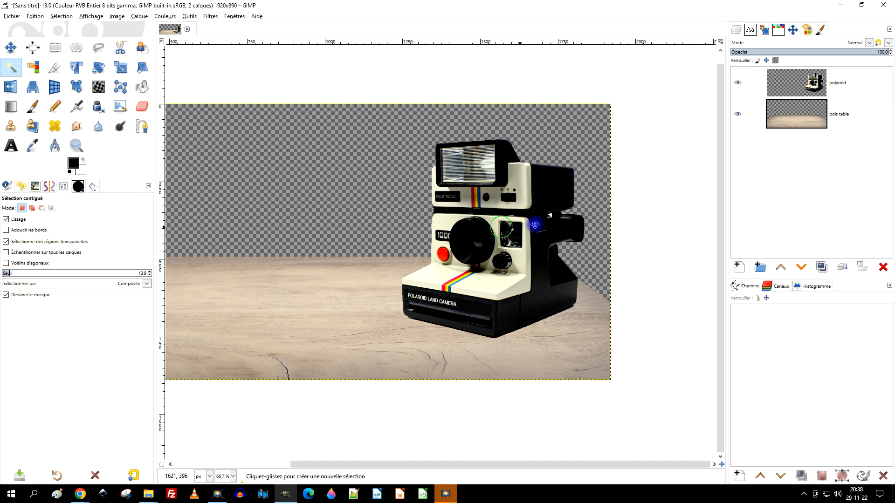
# Switch to the browser, like the boy-and-dog photo on Pixabay and open its 1920×1178 version
pyautogui.hscroll(-3, 489, 225)
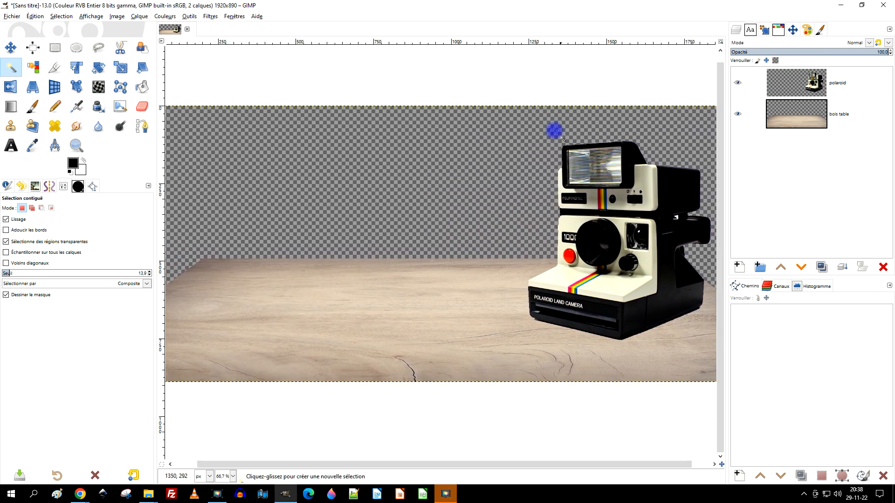
pyautogui.click(839, 8)
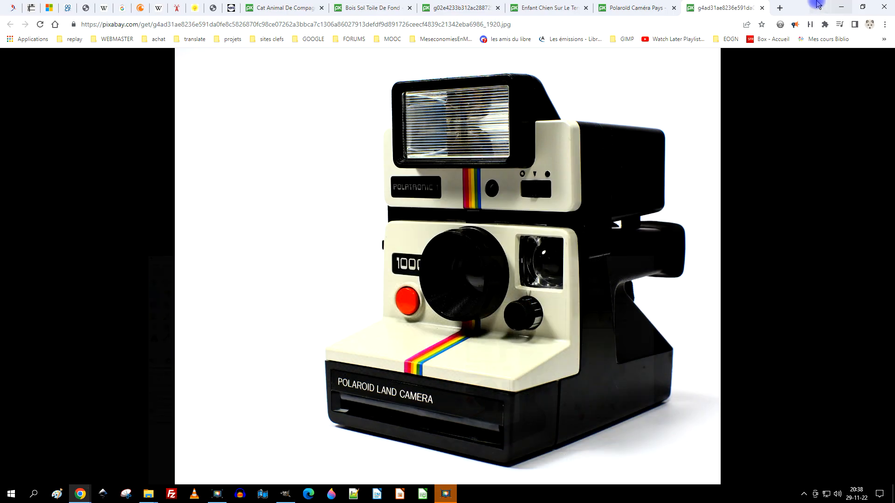
pyautogui.click(625, 8)
pyautogui.click(559, 9)
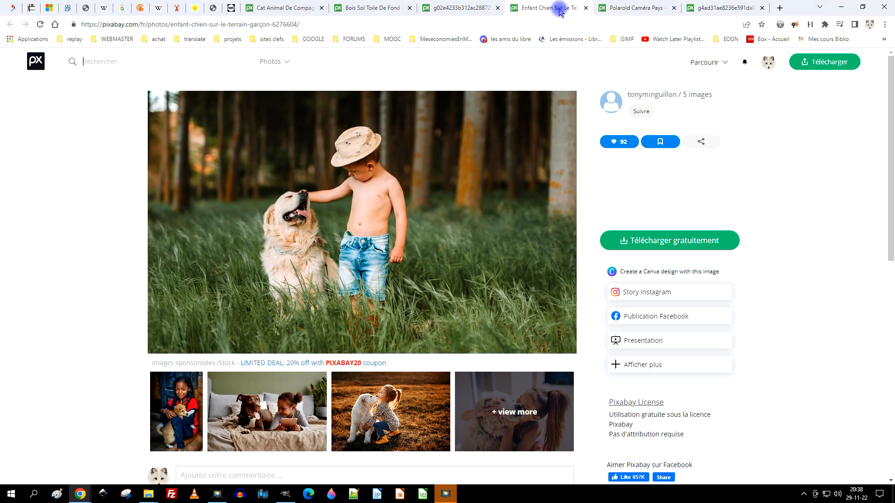
pyautogui.click(629, 141)
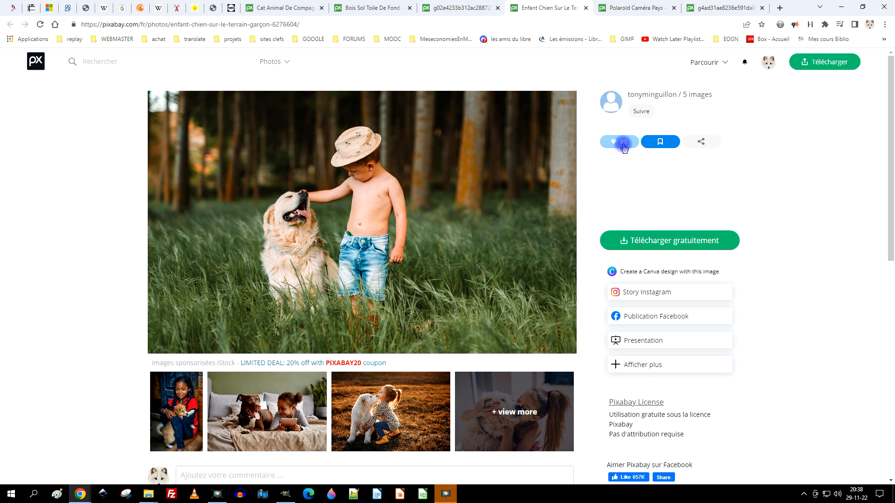
pyautogui.click(675, 246)
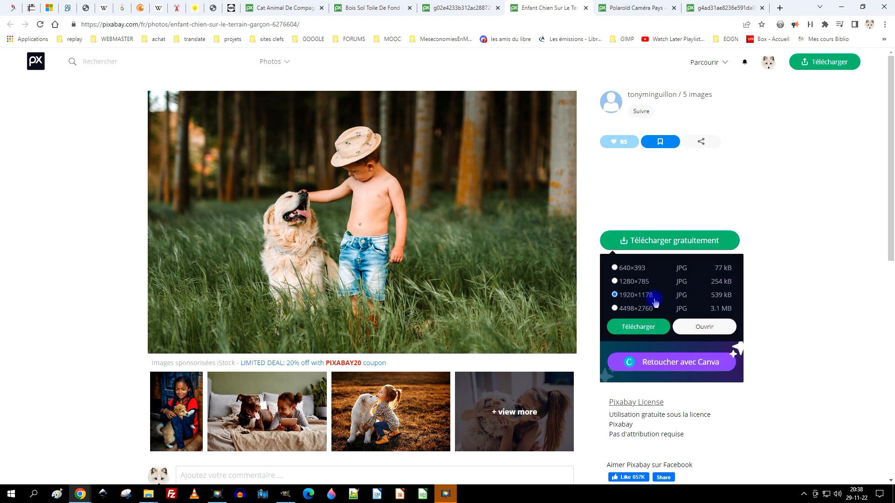
pyautogui.click(704, 327)
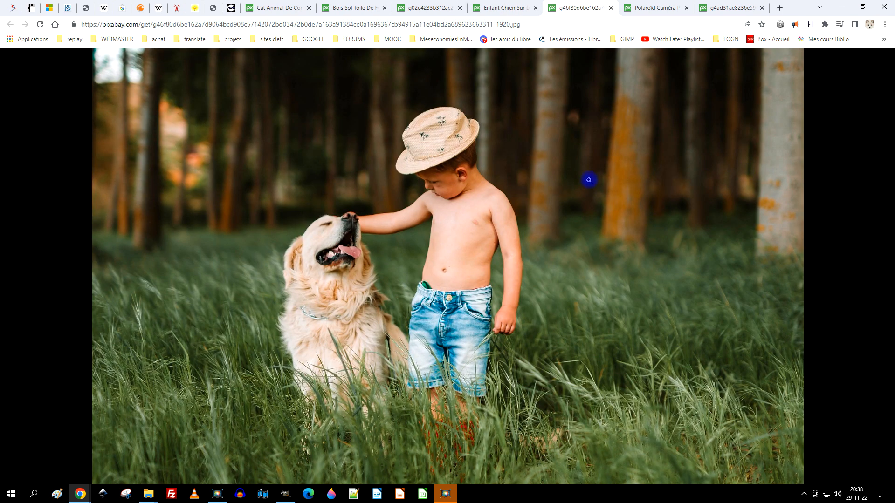
# Copy the boy-and-dog photo and paste it into the GIMP montage as a new layer above "polaroid"
pyautogui.rightClick(359, 159)
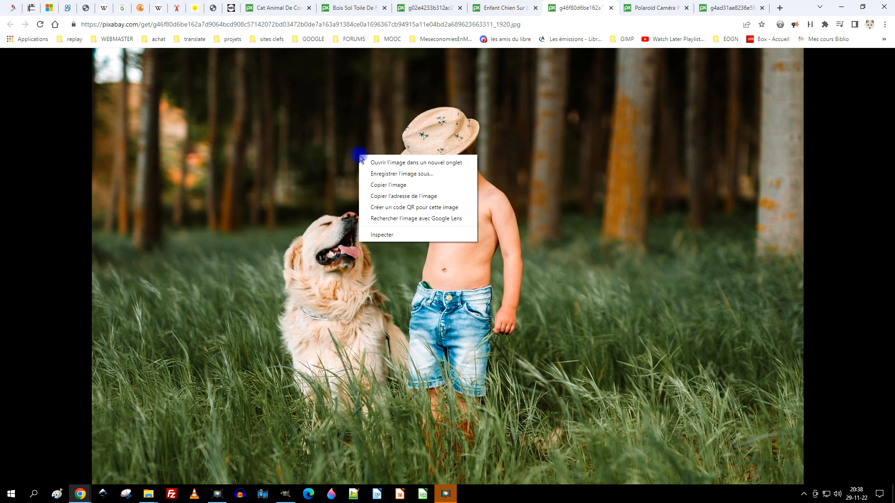
pyautogui.click(402, 186)
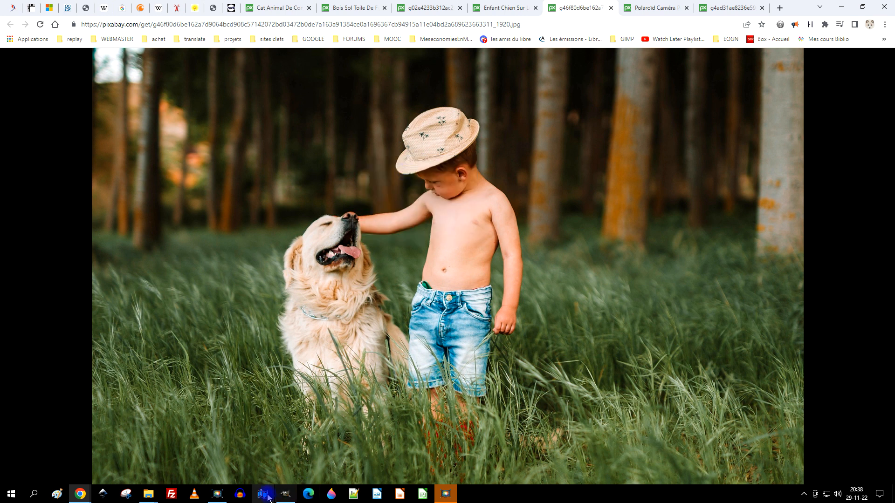
pyautogui.click(284, 495)
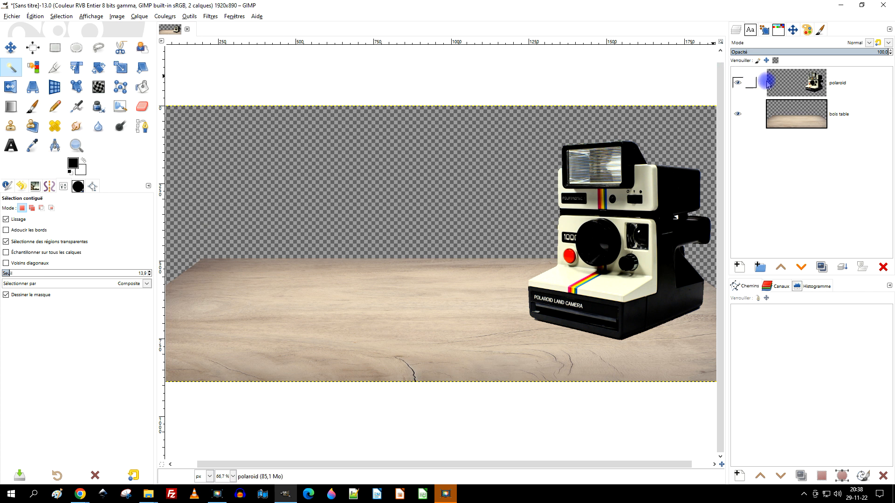
pyautogui.click(791, 87)
pyautogui.click(31, 19)
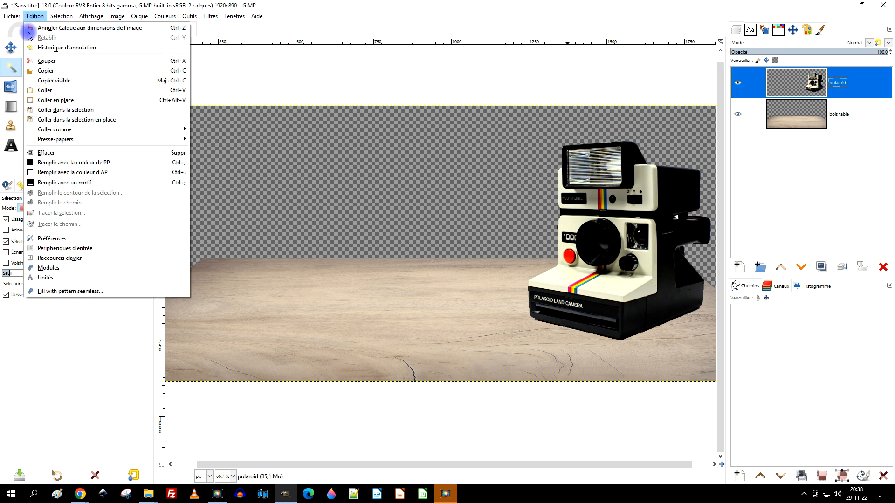
pyautogui.moveTo(103, 135)
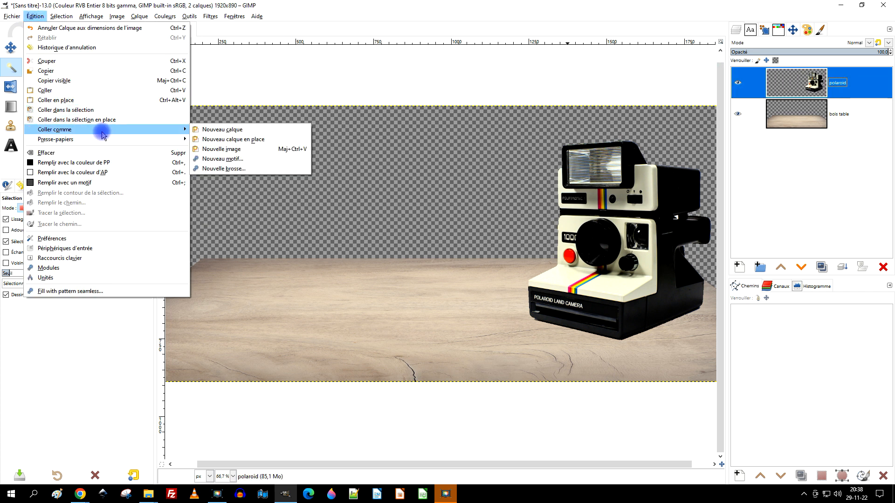
pyautogui.click(230, 131)
# Start scaling the pasted boy-and-dog layer with its proportions kept, reducing it to about 1438 × 882 px
pyautogui.moveTo(547, 237)
pyautogui.mouseDown()
pyautogui.moveTo(527, 257)
pyautogui.moveTo(551, 243)
pyautogui.mouseUp()
pyautogui.moveTo(548, 310)
pyautogui.mouseDown()
pyautogui.moveTo(530, 288)
pyautogui.moveTo(530, 308)
pyautogui.mouseUp()
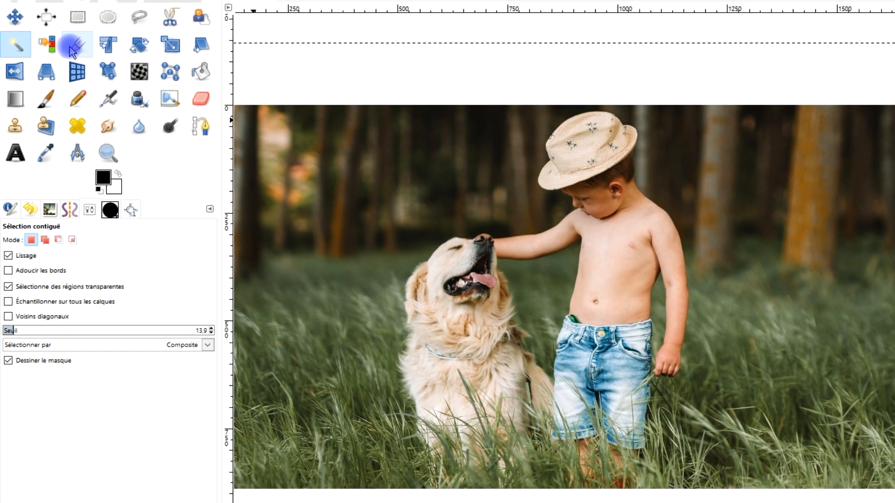
pyautogui.click(170, 44)
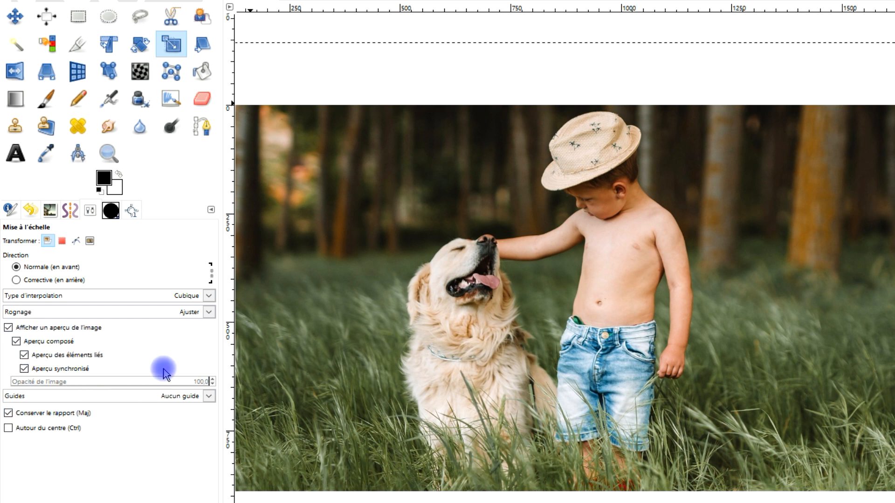
pyautogui.scroll(-3, 577, 259)
pyautogui.scroll(1, 576, 257)
pyautogui.click(509, 241)
pyautogui.moveTo(333, 151); pyautogui.dragTo(407, 201)
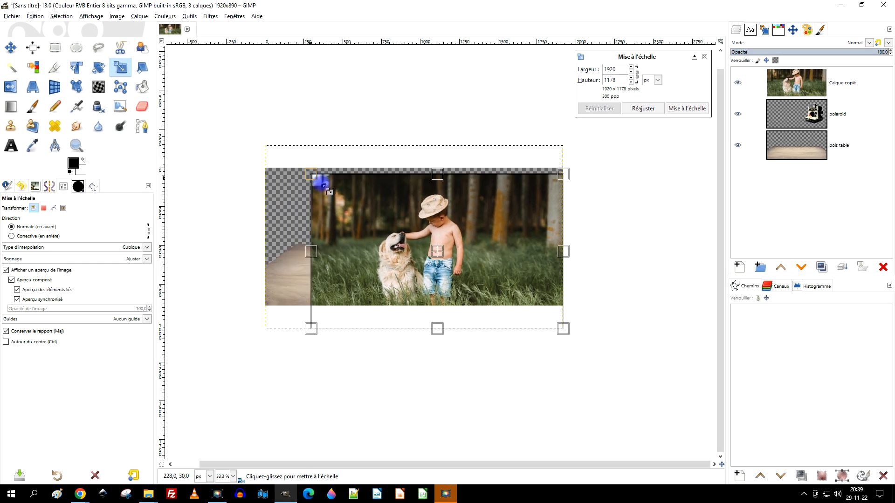
pyautogui.moveTo(328, 191); pyautogui.dragTo(346, 201)
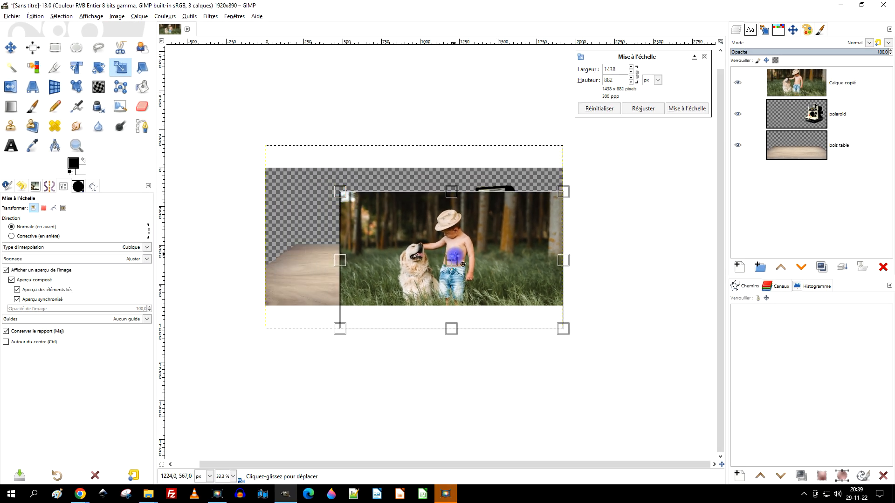
# Move the photo toward the middle of the canvas, reduce it further to about 1332 × 817 px and apply the scaling
pyautogui.moveTo(459, 269); pyautogui.dragTo(409, 236)
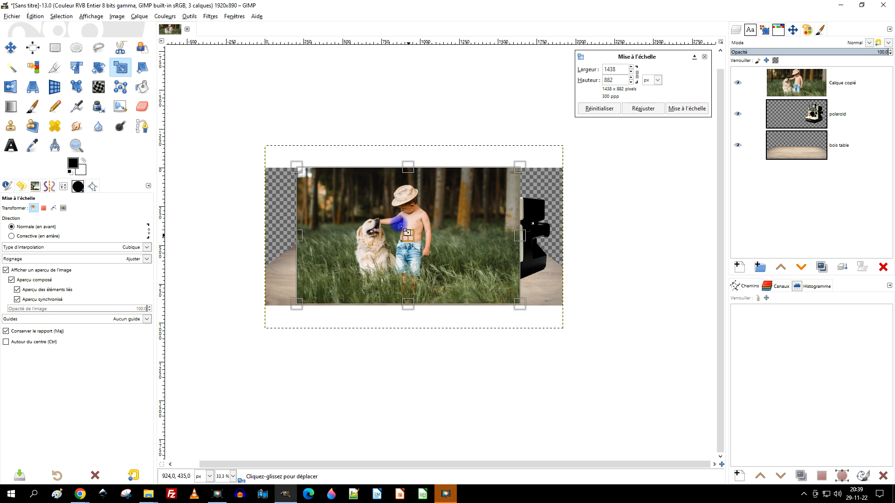
pyautogui.moveTo(293, 162); pyautogui.dragTo(309, 172)
pyautogui.scroll(2, 356, 226)
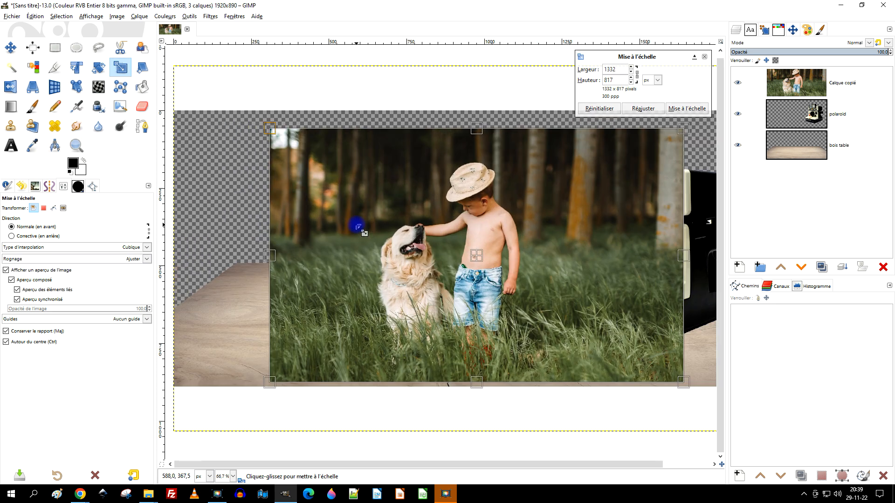
pyautogui.moveTo(481, 262); pyautogui.dragTo(440, 254)
pyautogui.click(684, 109)
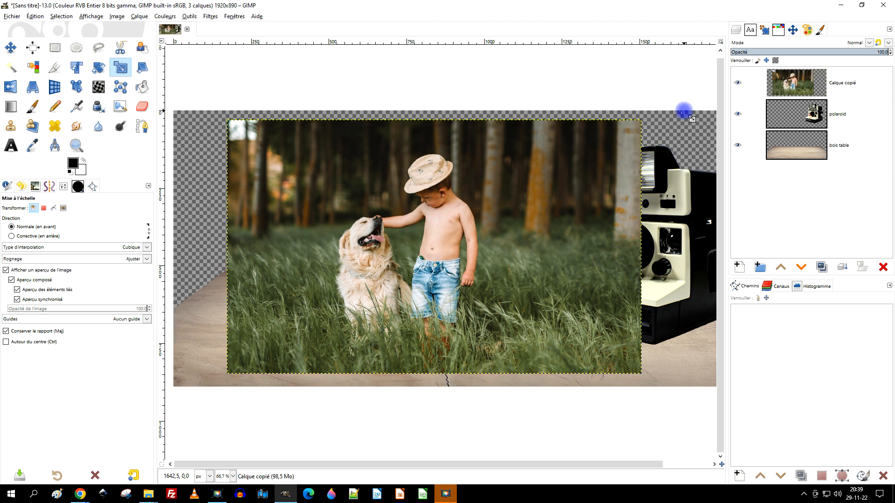
# Set the Crop tool to the current layer only, with deletion of cropped pixels turned off
pyautogui.click(54, 69)
pyautogui.click(29, 219)
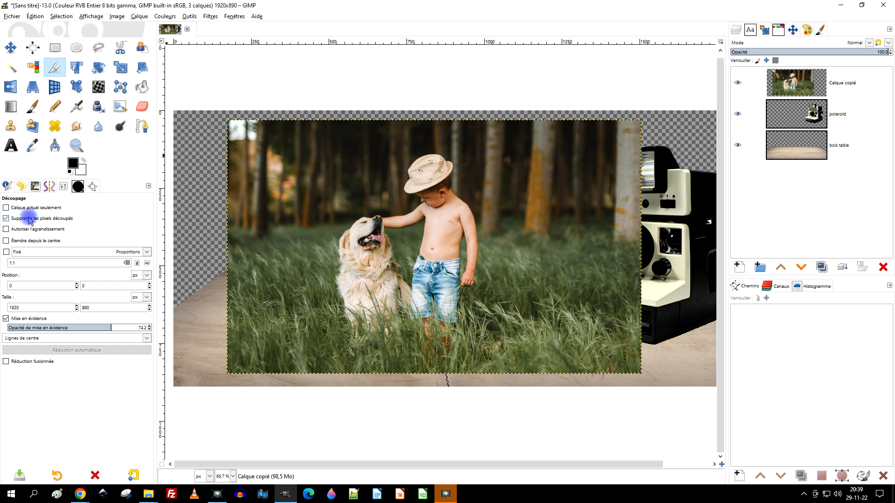
pyautogui.click(28, 219)
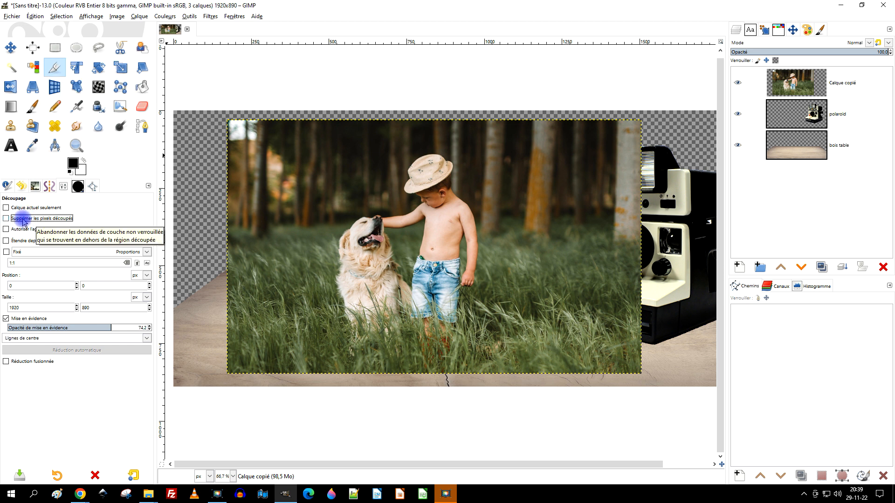
pyautogui.click(30, 209)
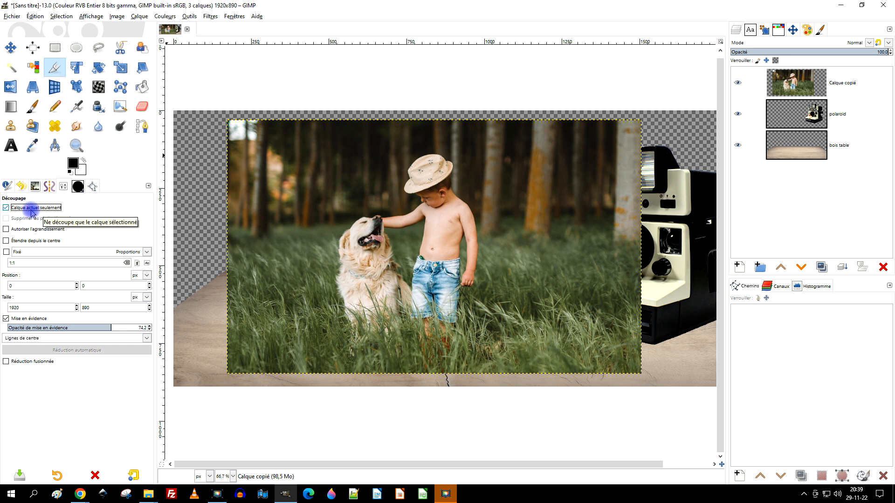
# Crop the photo layer to a portrait of about 572 × 818 px around the boy and dog, and restore the previous crop options
pyautogui.moveTo(330, 120); pyautogui.dragTo(493, 396)
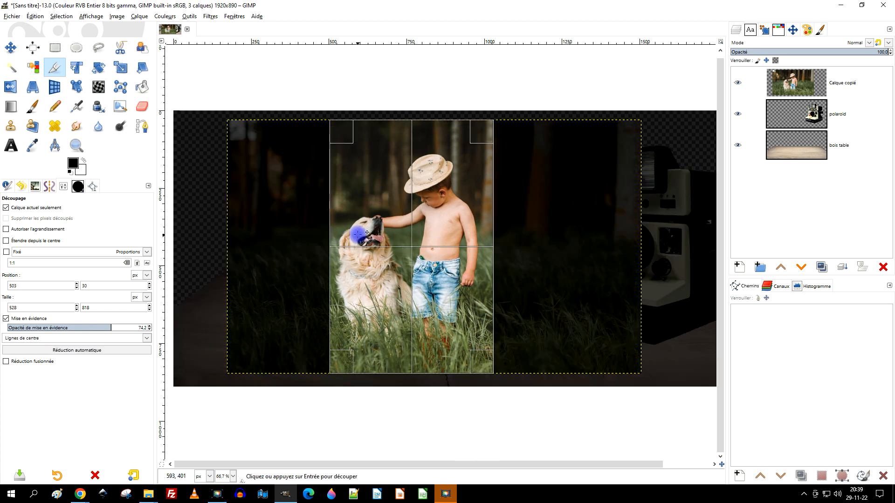
pyautogui.moveTo(343, 231); pyautogui.dragTo(331, 232)
pyautogui.moveTo(479, 212); pyautogui.dragTo(493, 232)
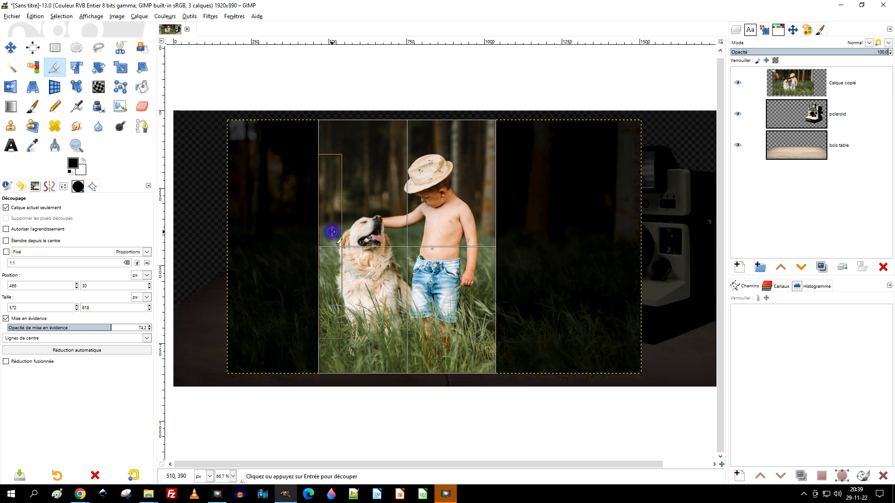
pyautogui.click(332, 232)
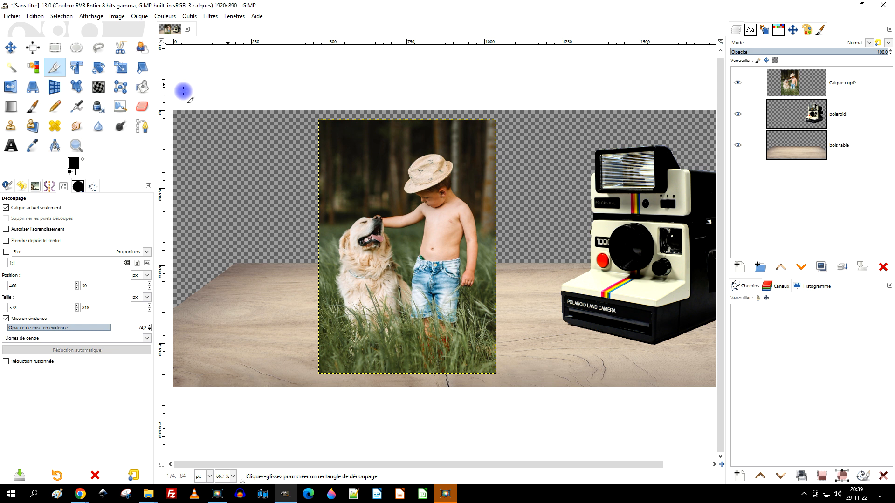
pyautogui.click(22, 212)
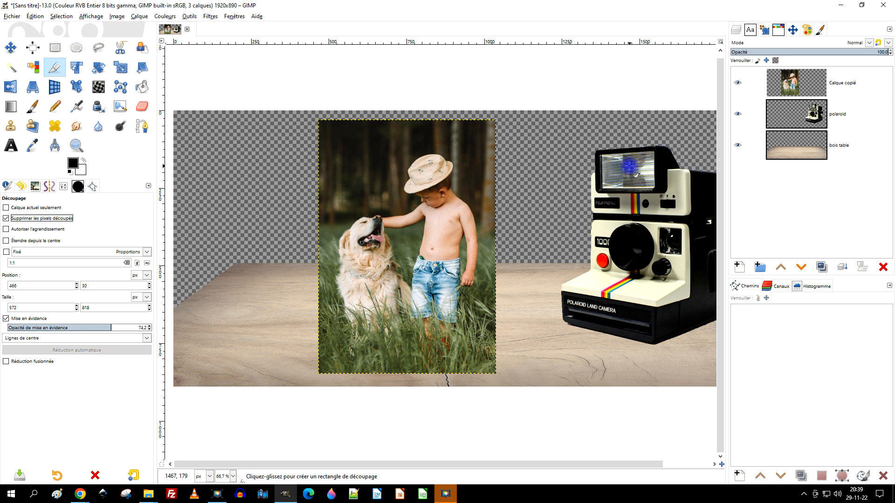
# Rename the pasted and cropped photo layer "photo1"
pyautogui.moveTo(570, 151); pyautogui.dragTo(564, 157)
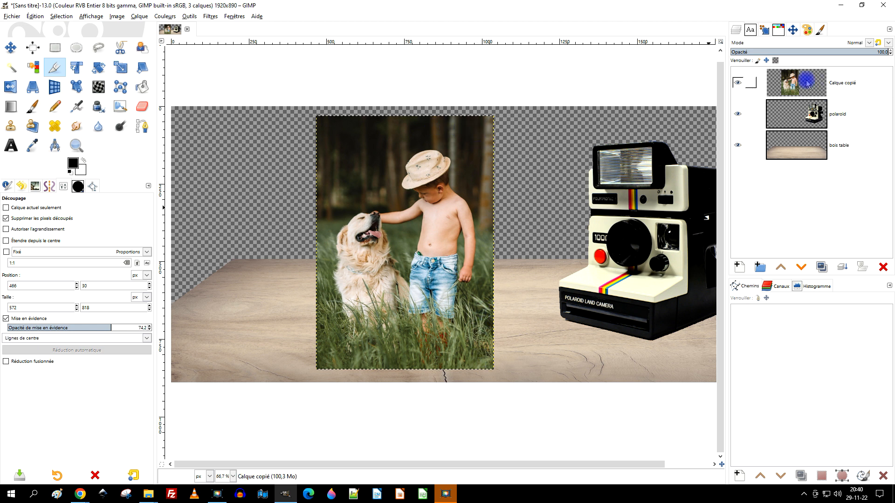
pyautogui.doubleClick(853, 83)
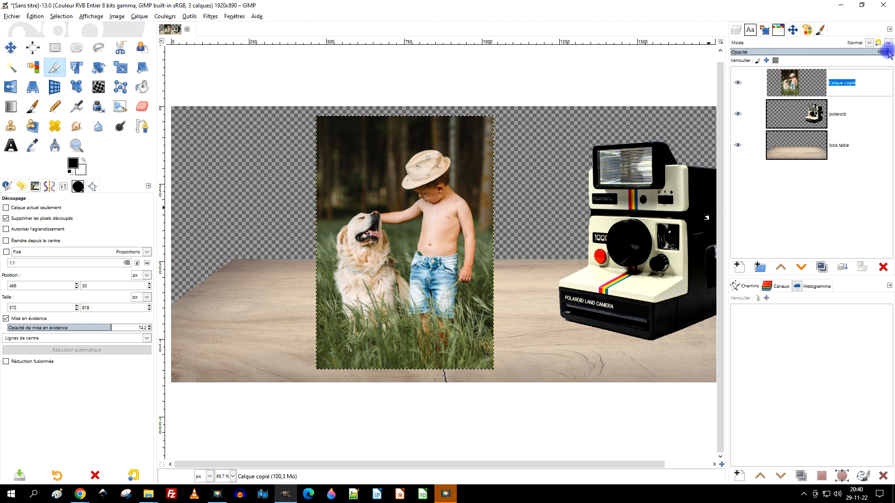
pyautogui.write('photo1')
pyautogui.press('Return')
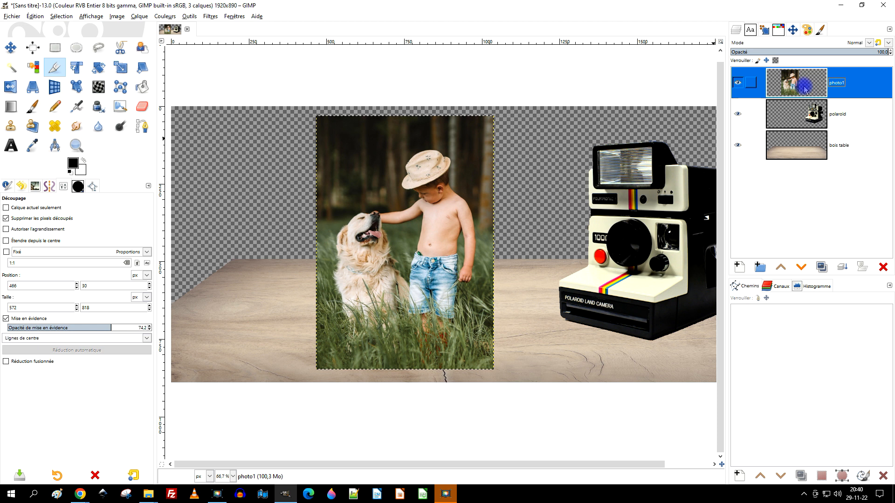
# Create a transparent 1920 × 890 px layer named "cadre blanc" above "photo1"
pyautogui.click(739, 268)
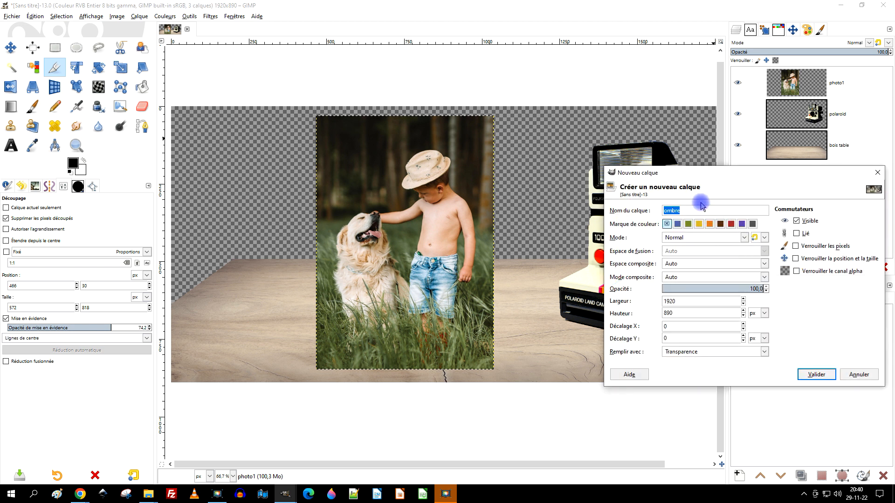
pyautogui.write('cadre blanc')
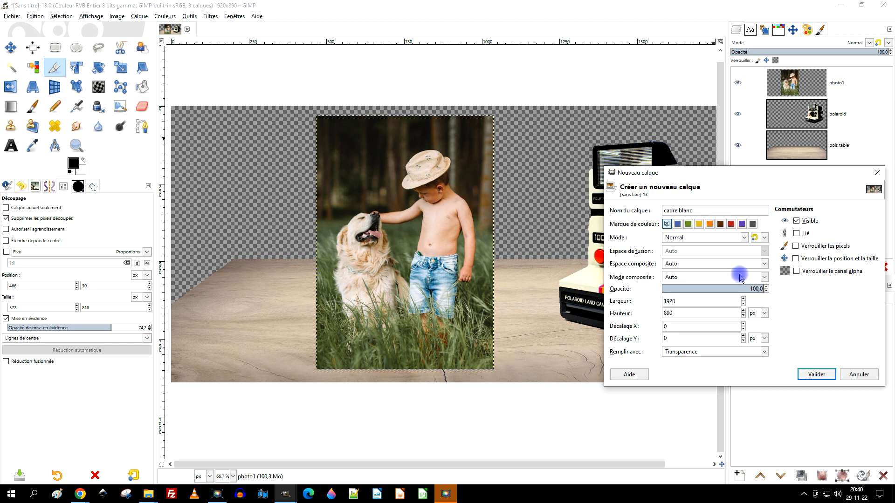
pyautogui.click(808, 374)
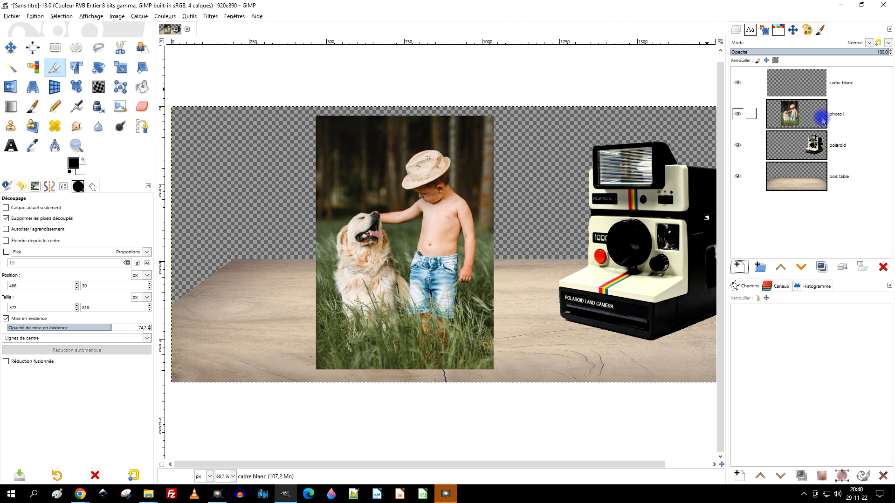
# Create a selection from the alpha of the "photo1" layer
pyautogui.click(789, 120)
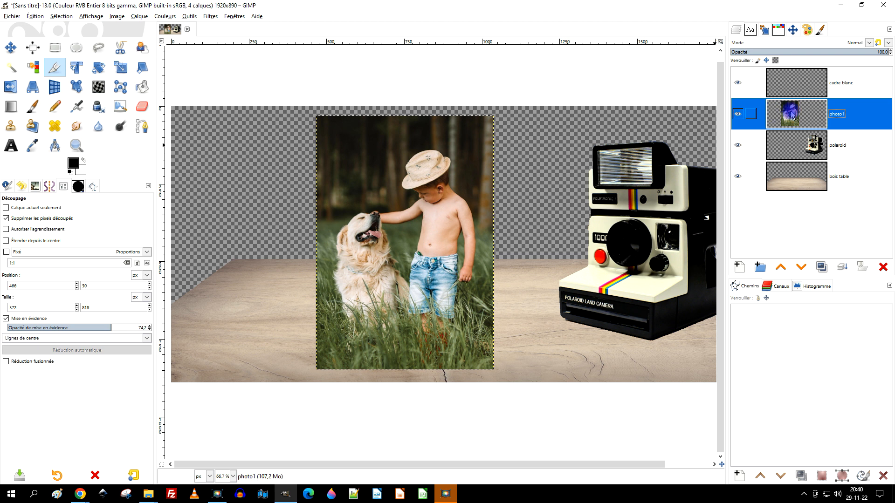
pyautogui.click(814, 87)
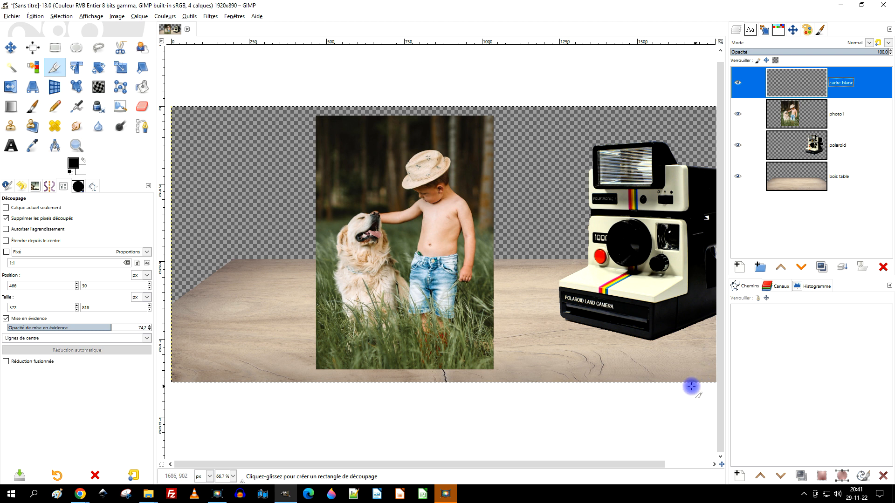
pyautogui.click(786, 113)
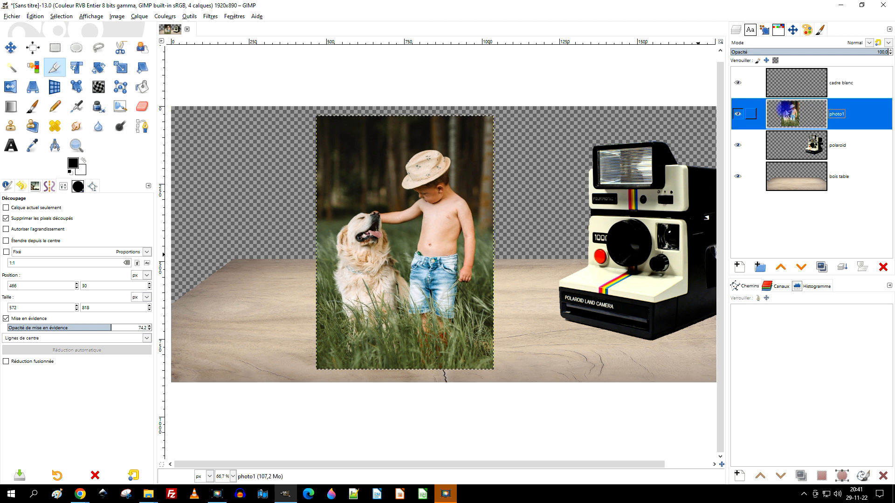
pyautogui.rightClick(786, 113)
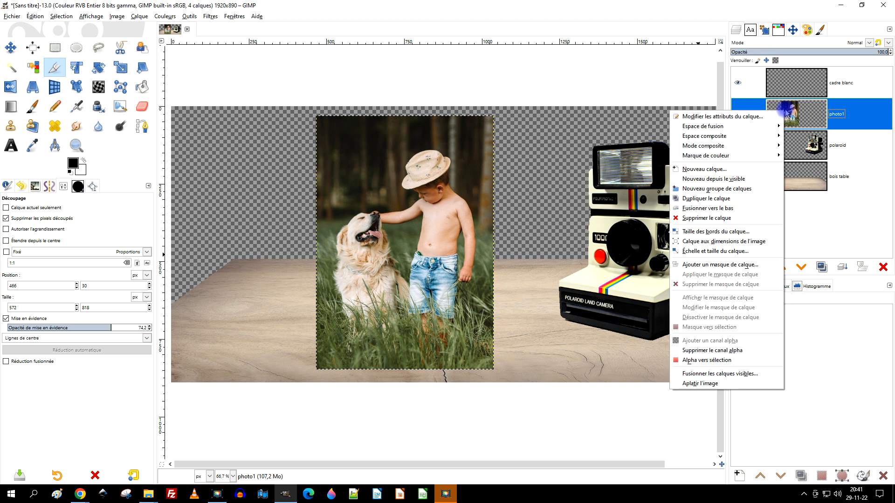
pyautogui.click(709, 360)
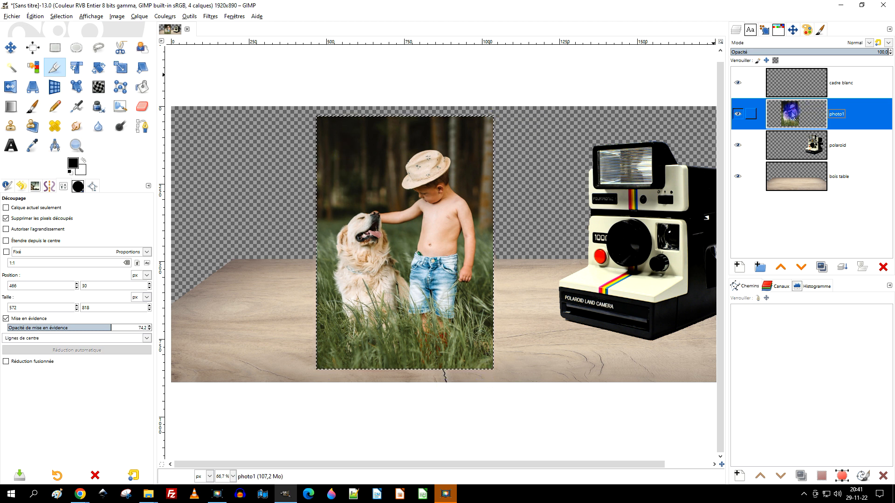
# Crop the "cadre blanc" layer to the current selection and clear the selection
pyautogui.click(794, 79)
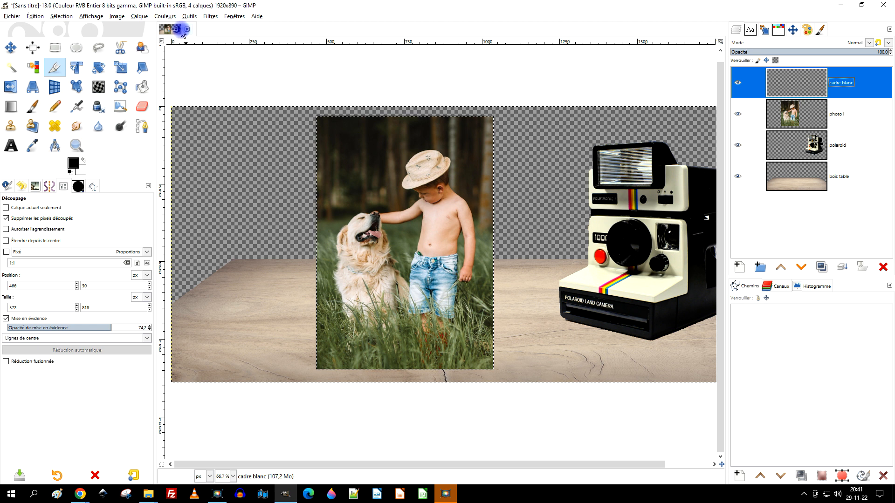
pyautogui.click(139, 17)
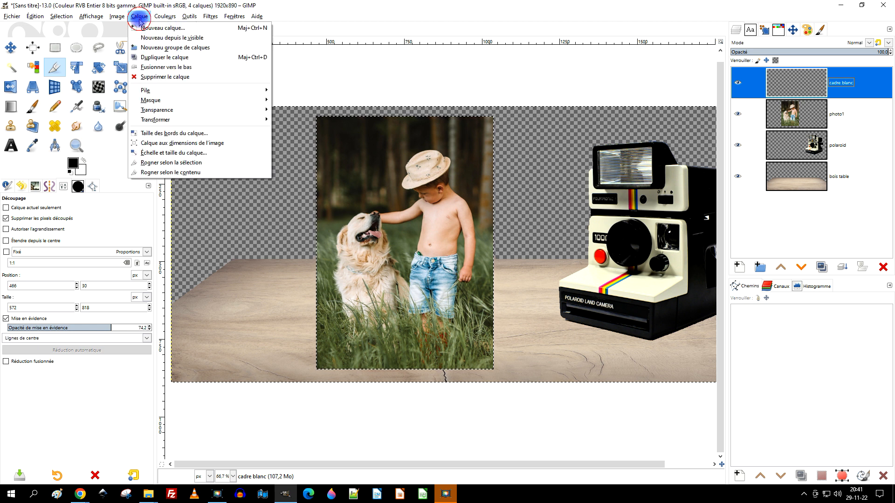
pyautogui.click(192, 163)
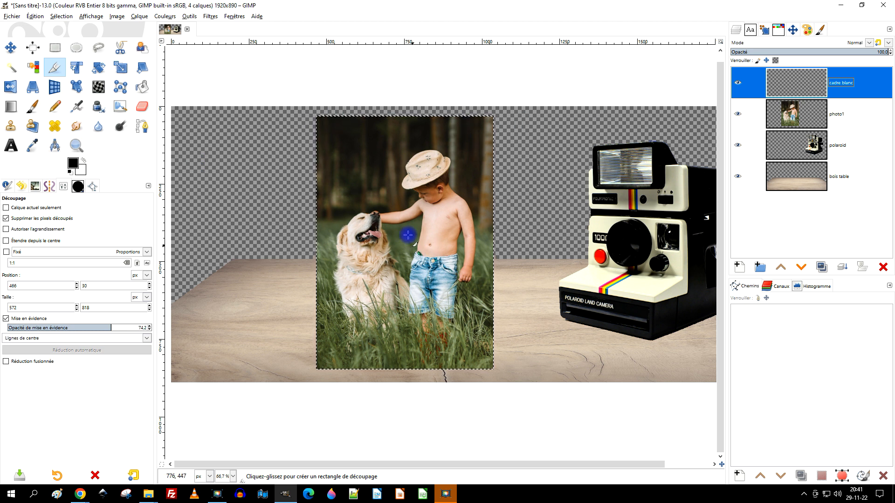
pyautogui.scroll(2, 405, 247)
pyautogui.scroll(-1, 405, 248)
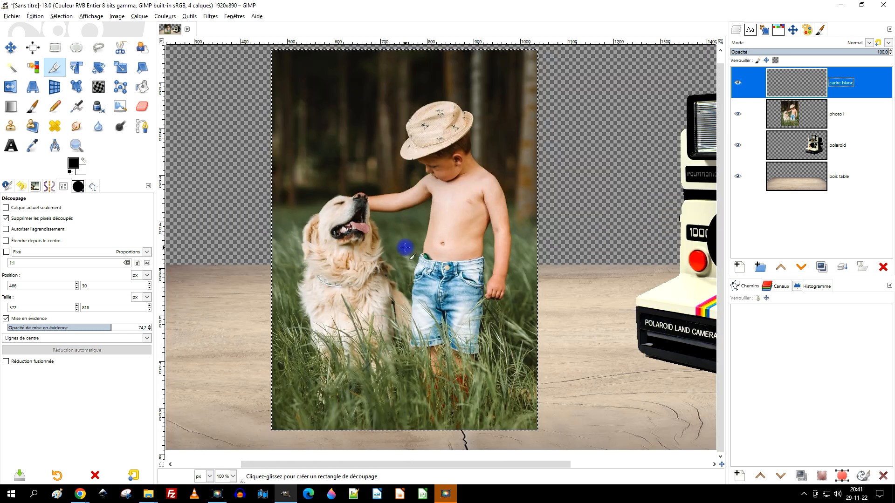
pyautogui.scroll(1, 405, 247)
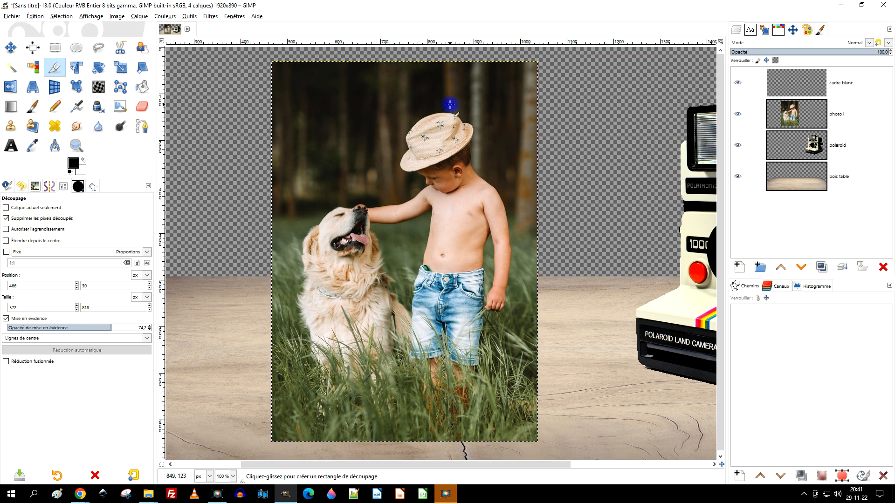
pyautogui.click(61, 17)
pyautogui.click(66, 38)
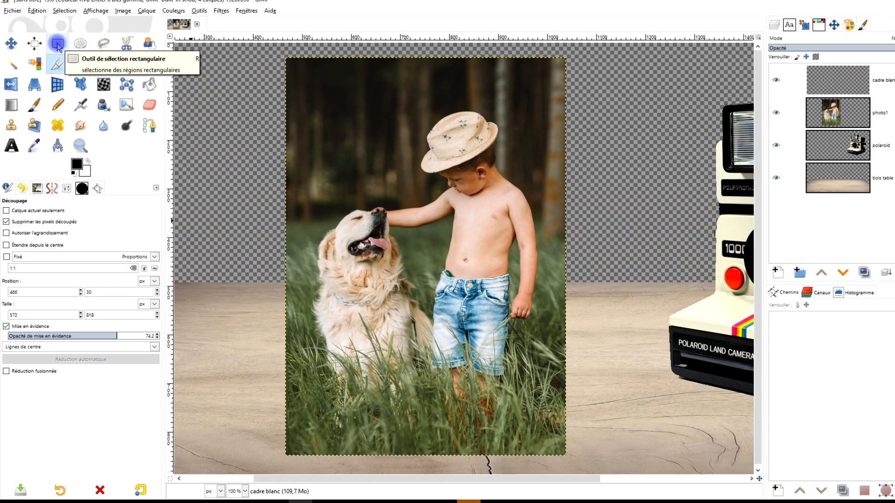
# Draw a rectangular selection of 504 × 488 px at position 501, 89 over the boy and dog, leaving a deeper margin below
pyautogui.click(58, 44)
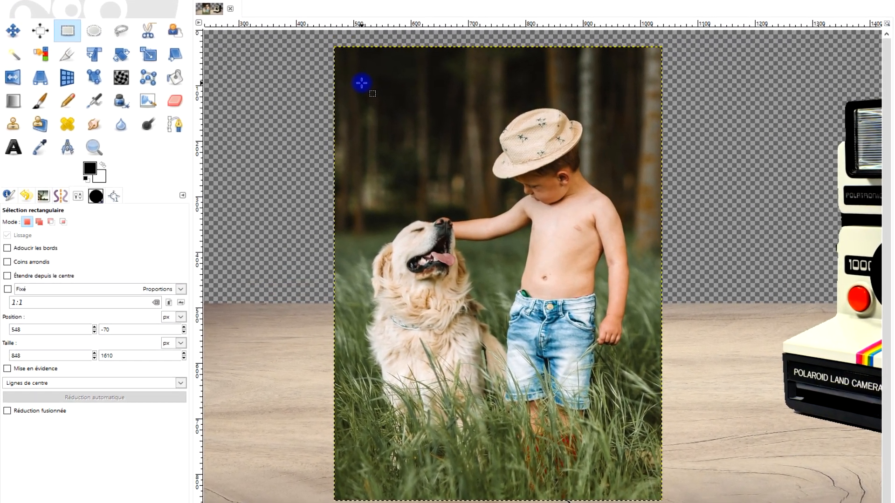
pyautogui.moveTo(336, 87); pyautogui.dragTo(645, 347)
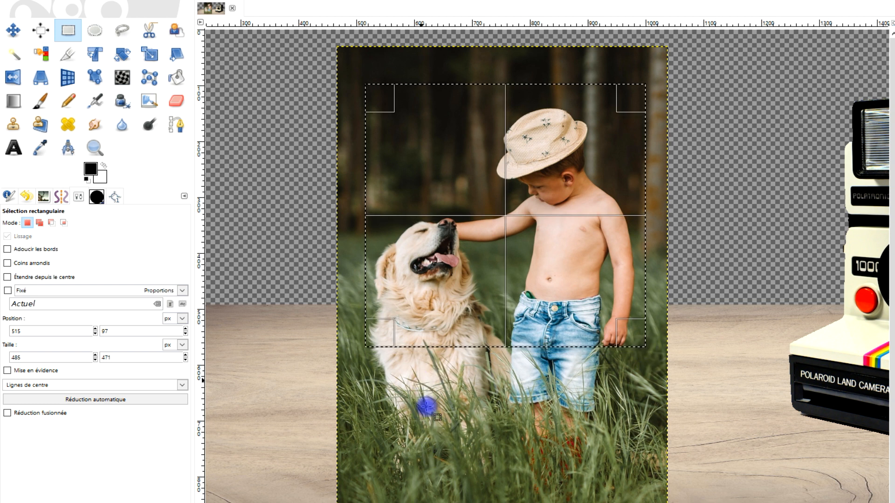
pyautogui.moveTo(374, 329); pyautogui.dragTo(370, 348)
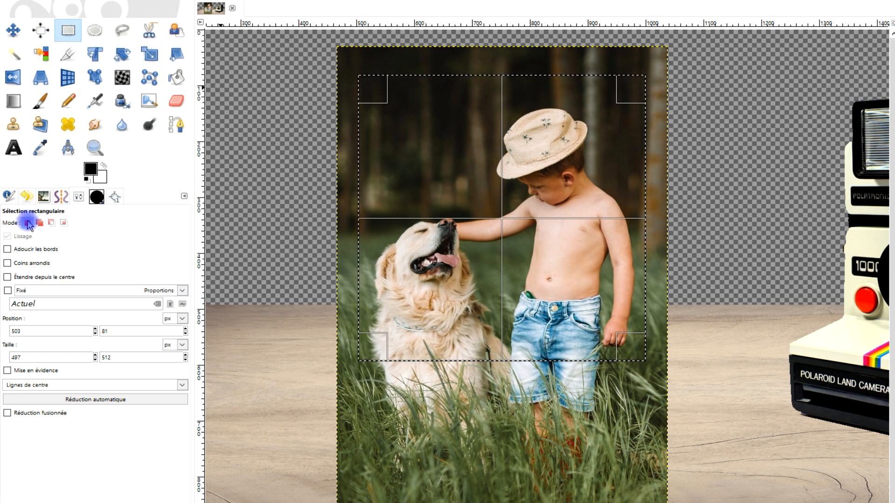
pyautogui.moveTo(373, 90); pyautogui.dragTo(374, 96)
pyautogui.moveTo(614, 100); pyautogui.dragTo(631, 97)
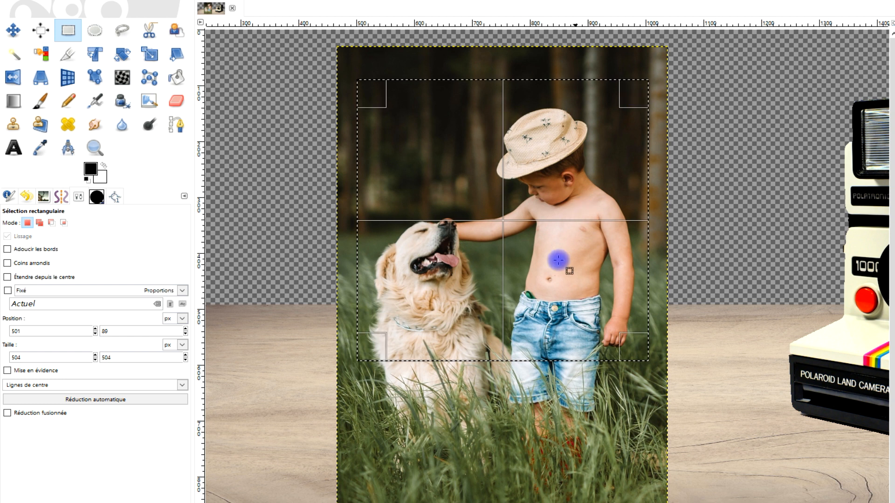
pyautogui.moveTo(515, 343); pyautogui.dragTo(513, 334)
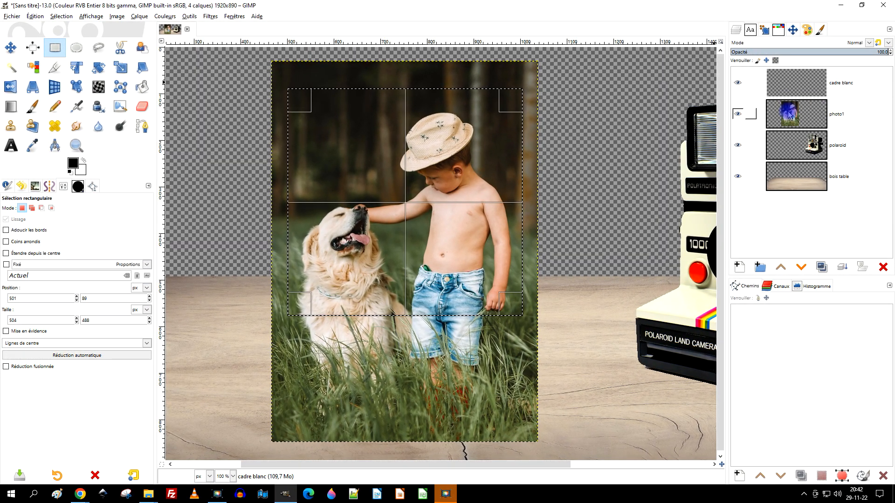
# Invert the selection and fill the border area of the "cadre blanc" layer with the white background colour
pyautogui.click(56, 17)
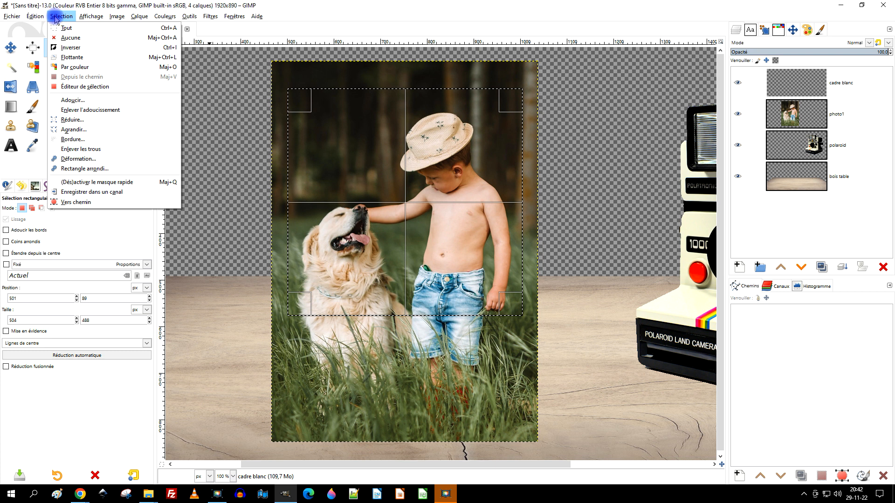
pyautogui.click(71, 47)
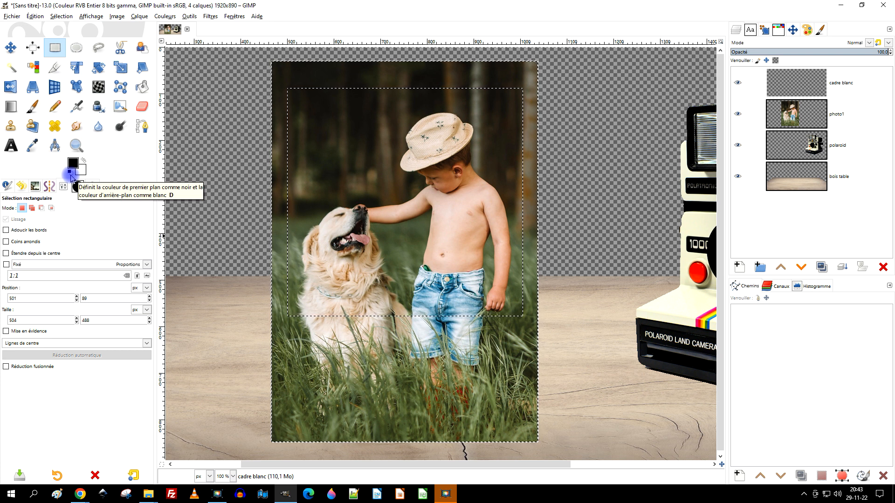
pyautogui.moveTo(83, 172); pyautogui.dragTo(436, 116)
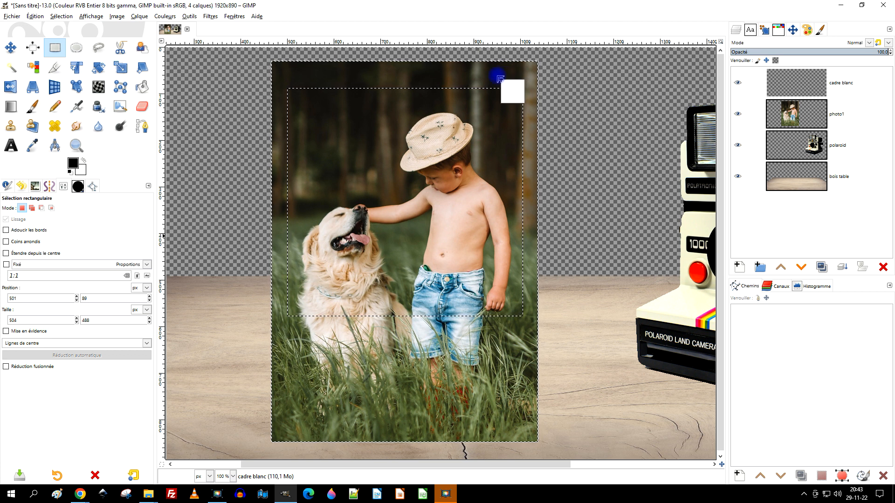
pyautogui.moveTo(497, 76); pyautogui.dragTo(496, 75)
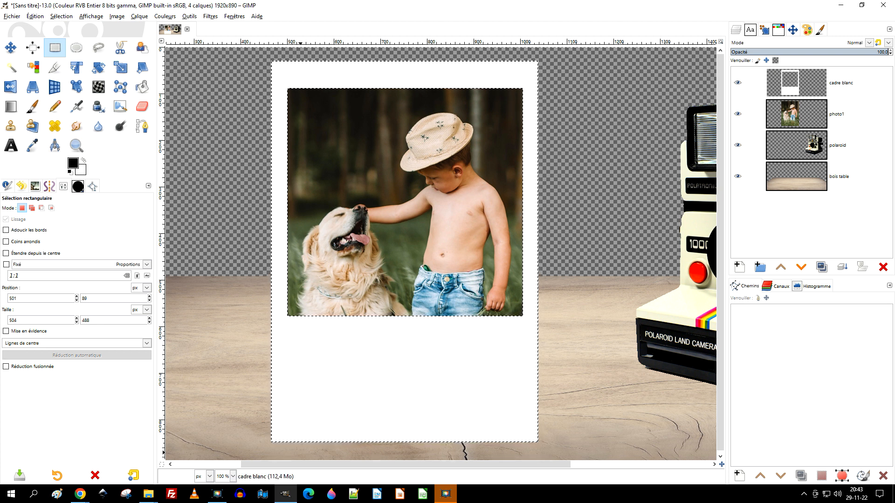
# Outline the transparent window of the white frame with a 5 px solid black antialiased stroke and clear the selection
pyautogui.click(12, 69)
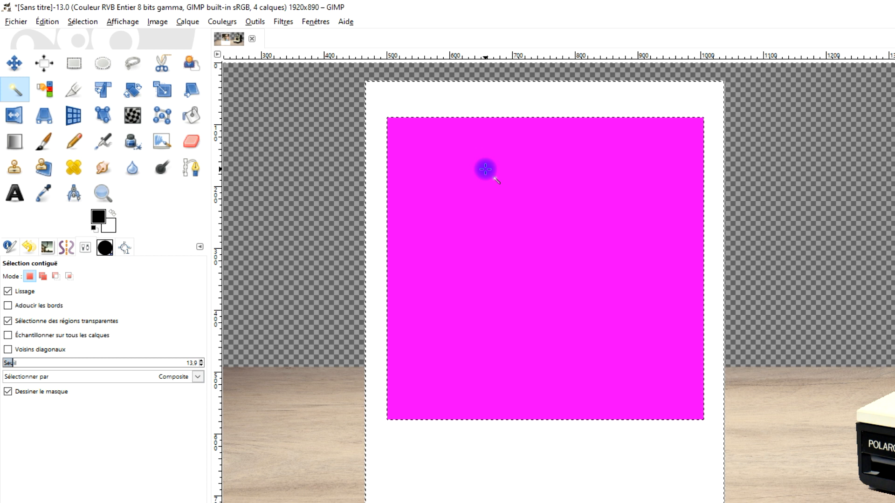
pyautogui.click(485, 169)
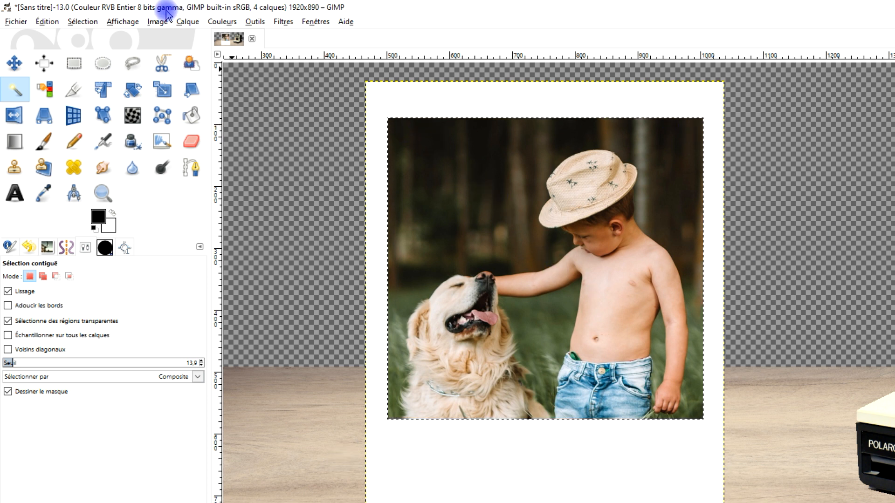
pyautogui.click(45, 24)
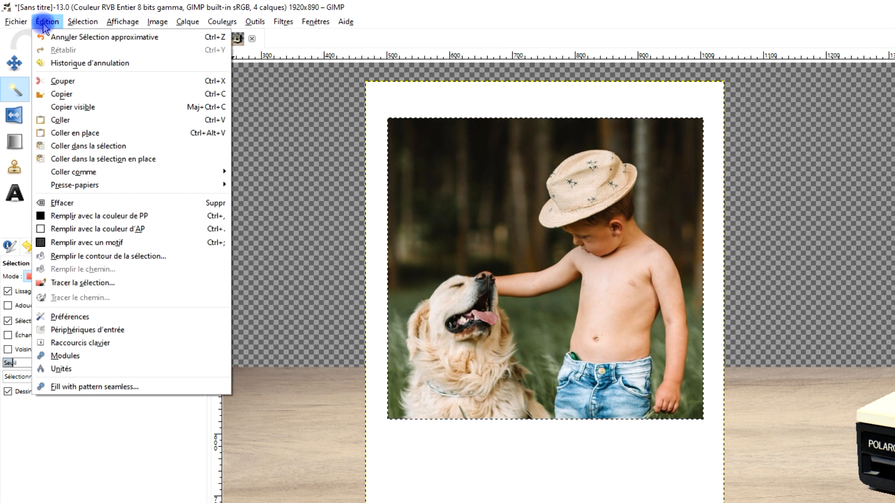
pyautogui.click(120, 283)
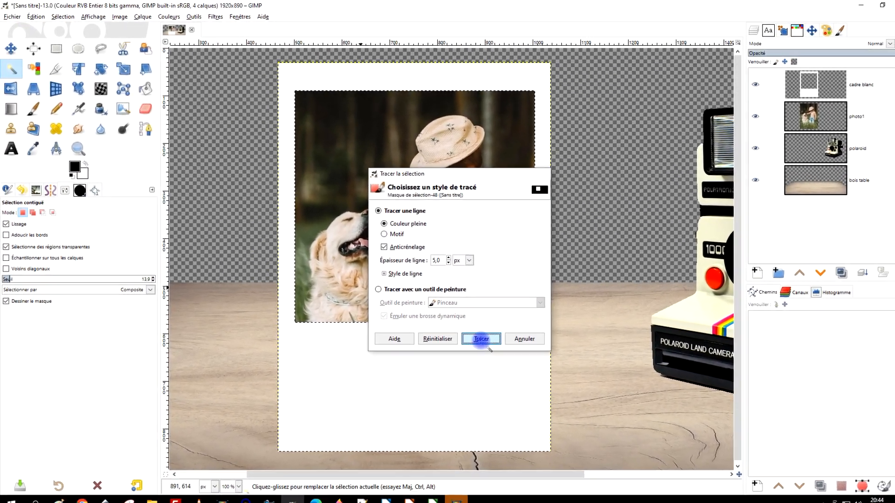
pyautogui.click(507, 357)
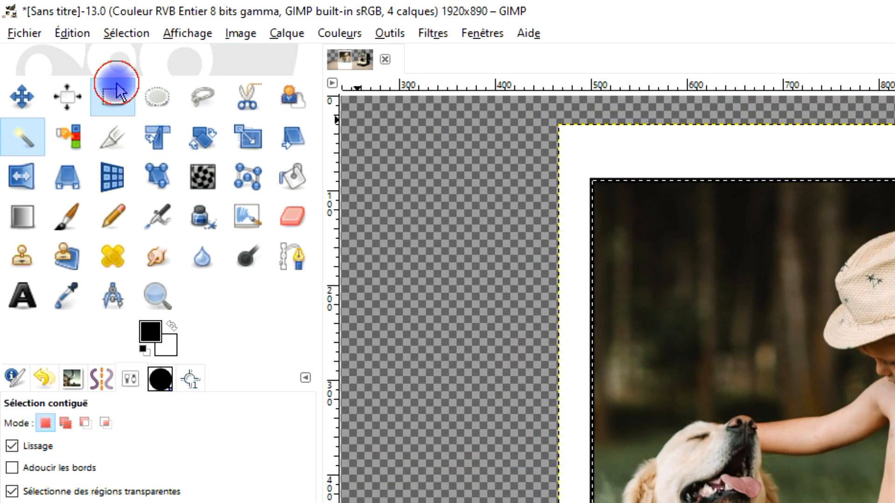
pyautogui.click(54, 47)
pyautogui.click(117, 32)
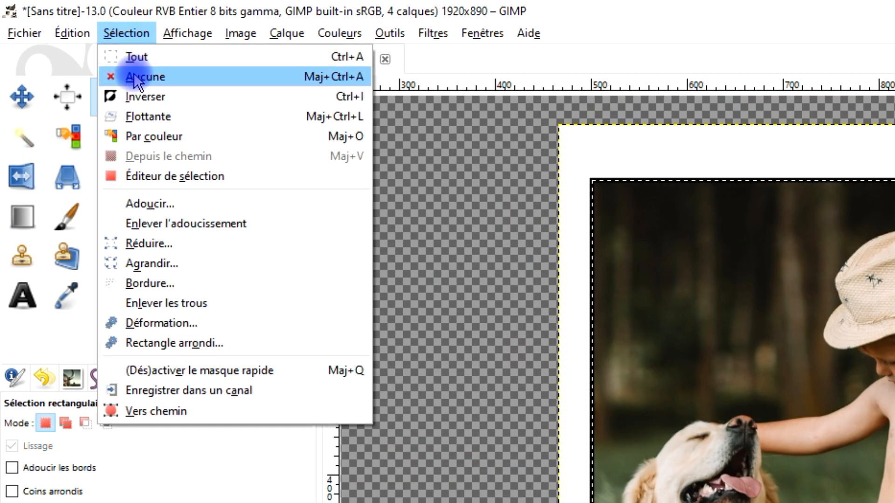
pyautogui.click(129, 75)
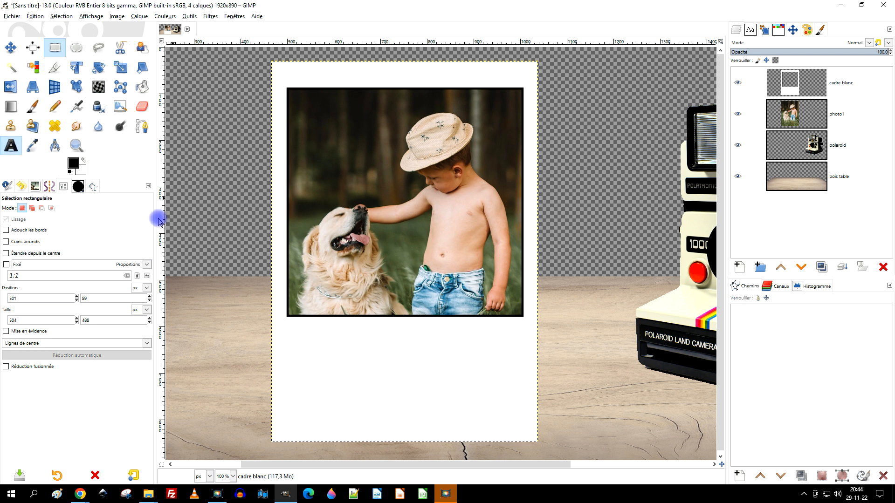
# Add a text box in the white area below the framed photo containing "my best friend"
pyautogui.click(12, 148)
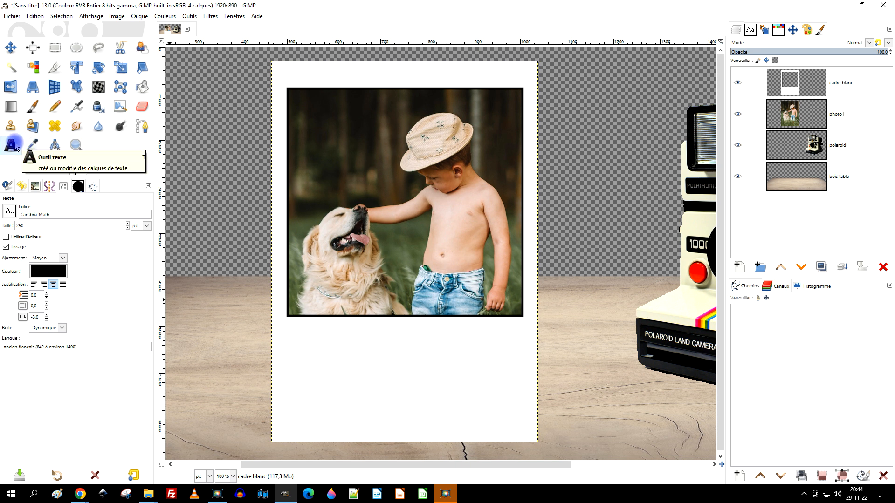
pyautogui.moveTo(293, 330); pyautogui.dragTo(520, 423)
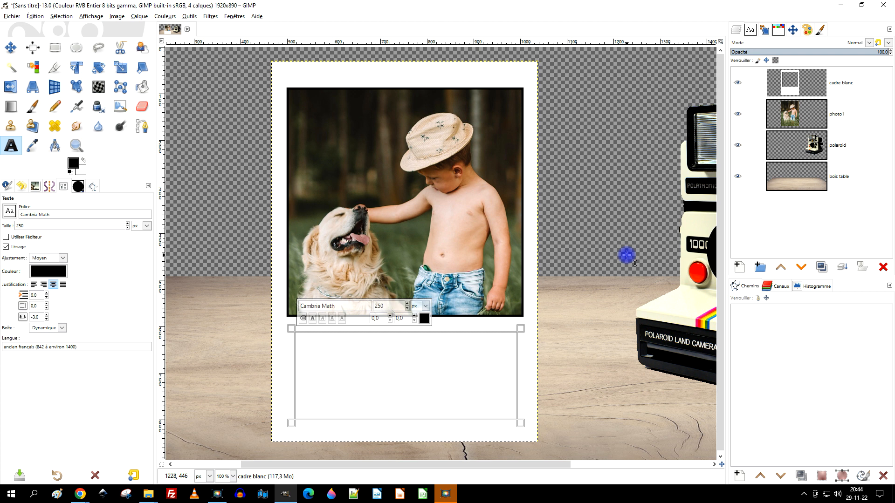
pyautogui.write('my')
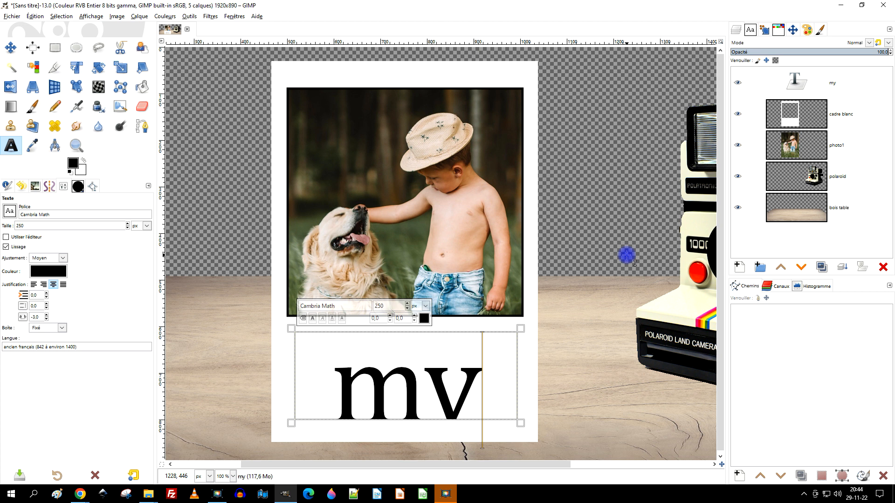
pyautogui.write(' best friend')
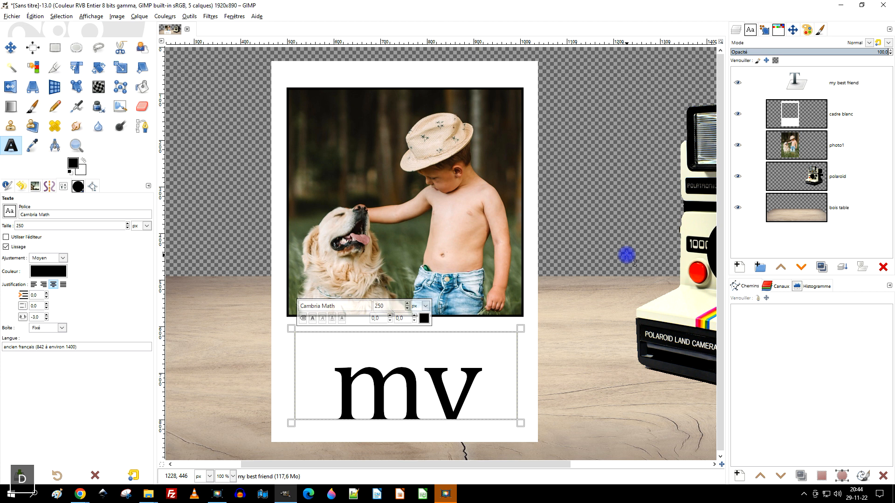
# Select the whole "my best friend" caption and set its text size to 100 px
pyautogui.hotkey('ctrl', 'a')
pyautogui.click(389, 305)
pyautogui.moveTo(389, 305); pyautogui.dragTo(330, 304)
pyautogui.write('50')
pyautogui.press('Return')
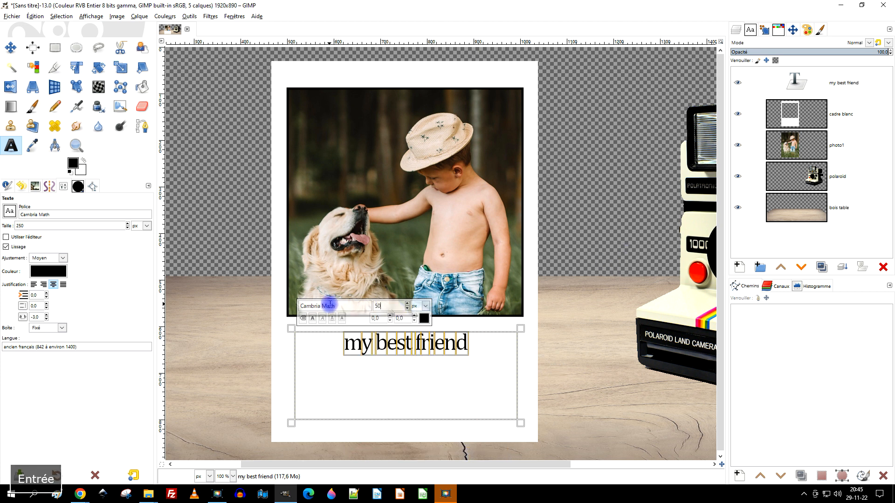
pyautogui.press('Left')
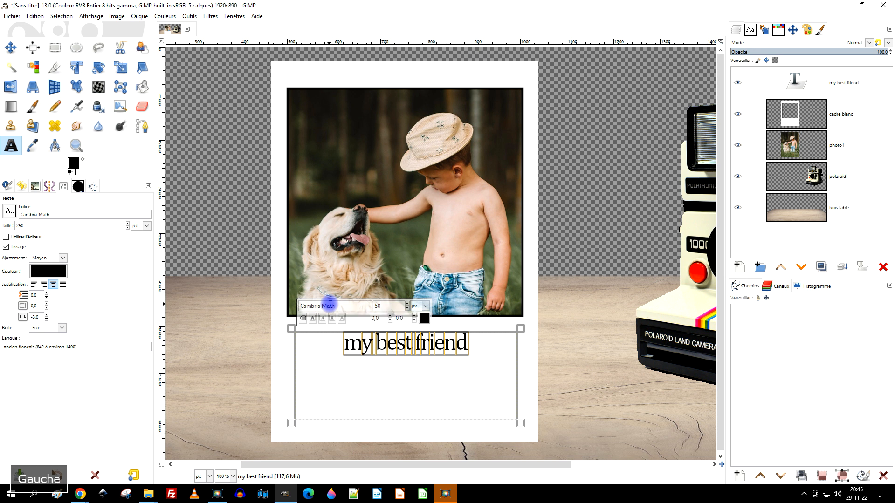
pyautogui.write('1')
pyautogui.press('Return')
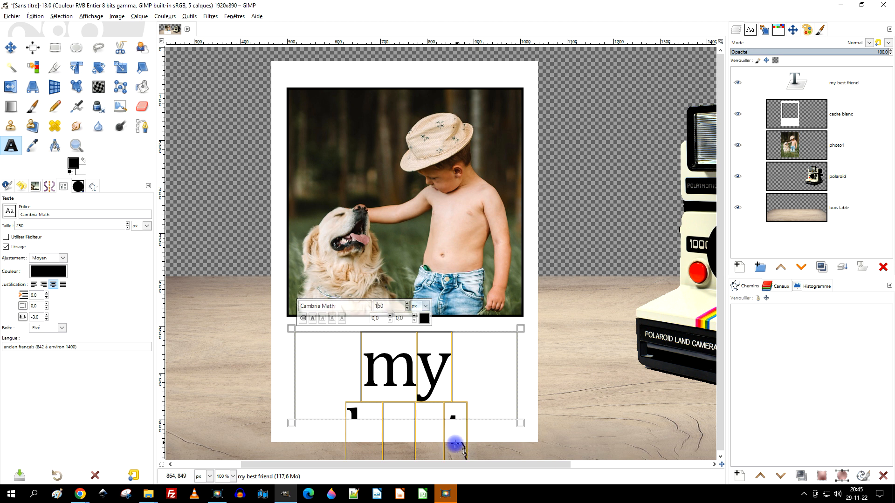
pyautogui.moveTo(399, 306); pyautogui.dragTo(337, 303)
pyautogui.write('100')
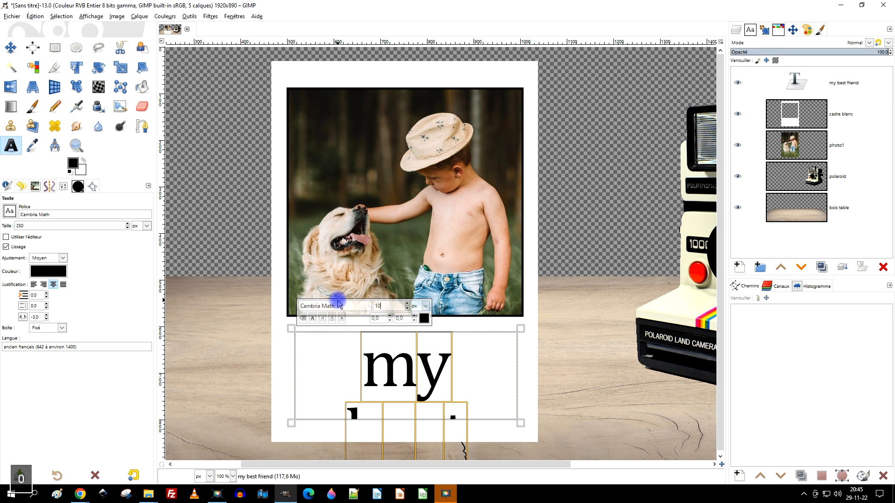
pyautogui.press('Return')
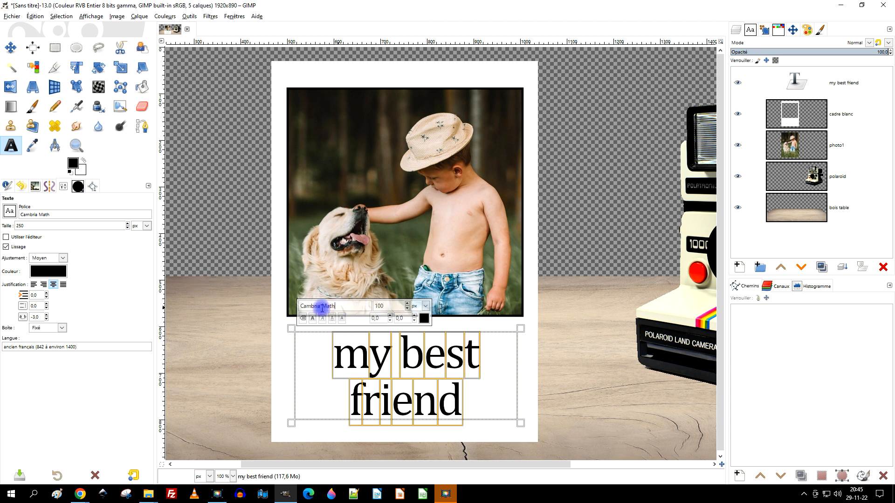
# Change the caption's font to ElegantDragon and increase its size to 118 px
pyautogui.moveTo(360, 305); pyautogui.dragTo(259, 305)
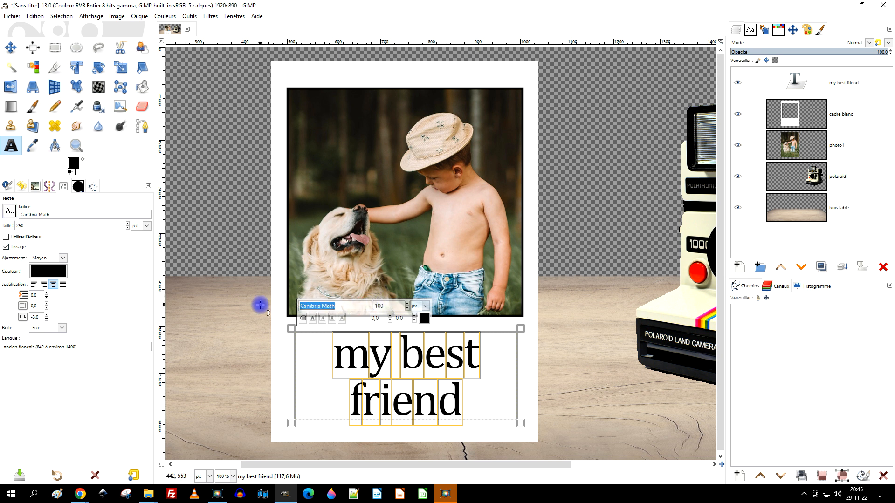
pyautogui.write('ele')
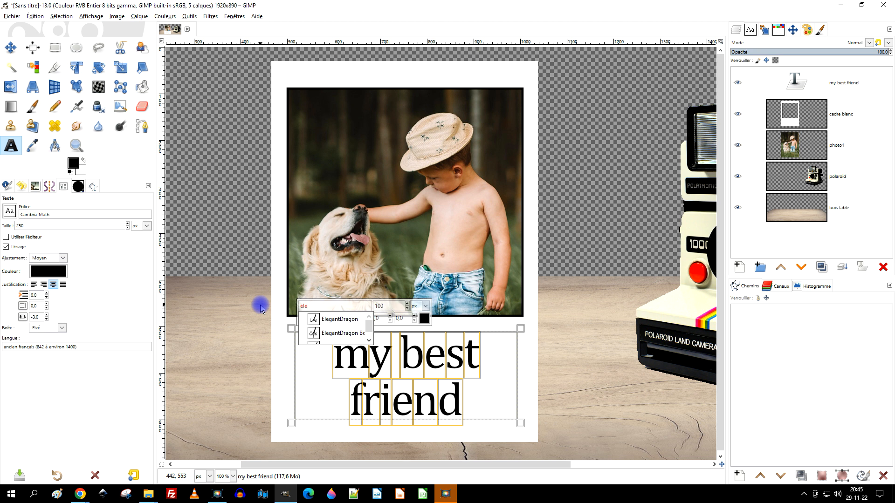
pyautogui.click(339, 321)
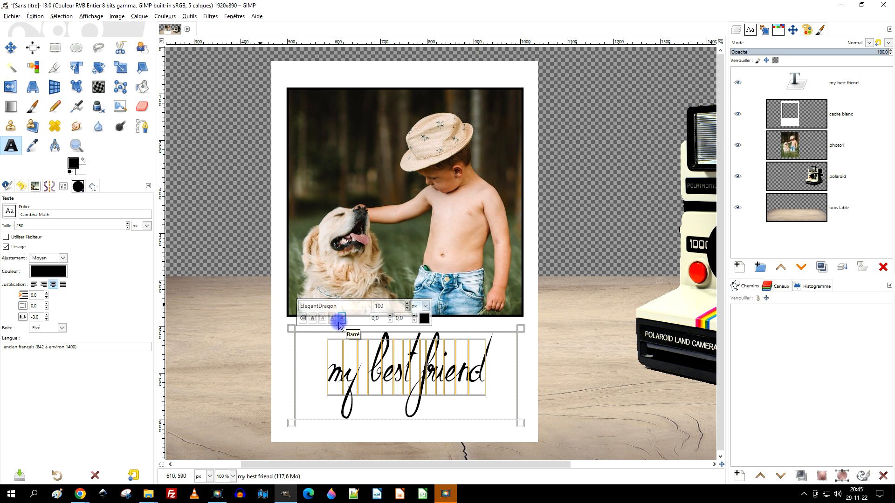
pyautogui.moveTo(408, 304); pyautogui.dragTo(408, 303)
# Capitalise the caption's first letter so it reads "My best friend", keeping the ElegantDragon lettering at 118 px throughout
pyautogui.click(332, 375)
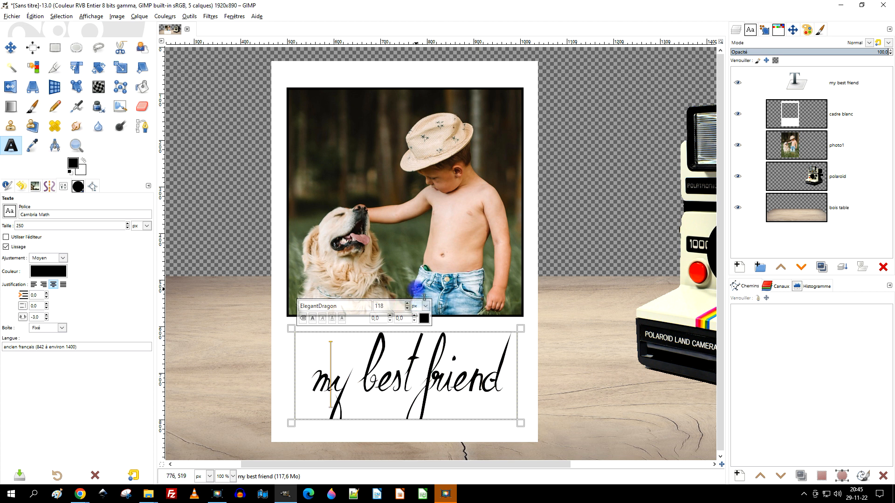
pyautogui.press('BackSpace')
pyautogui.write('M')
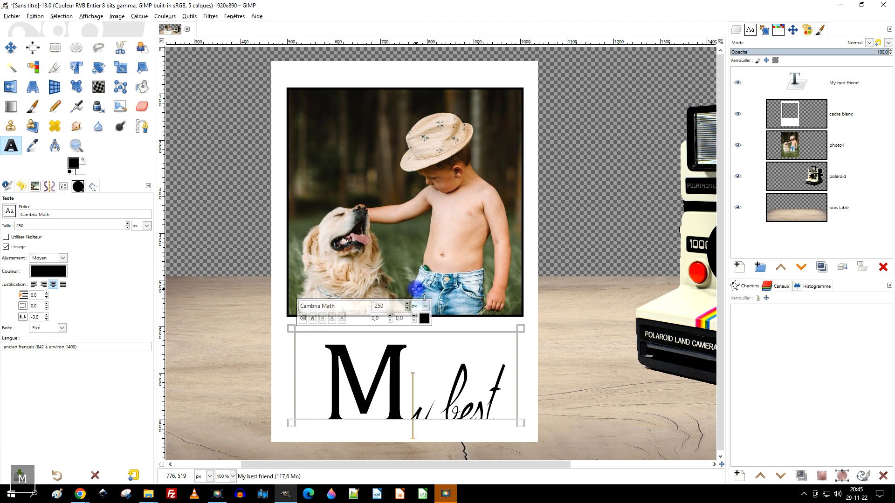
pyautogui.press('Right')
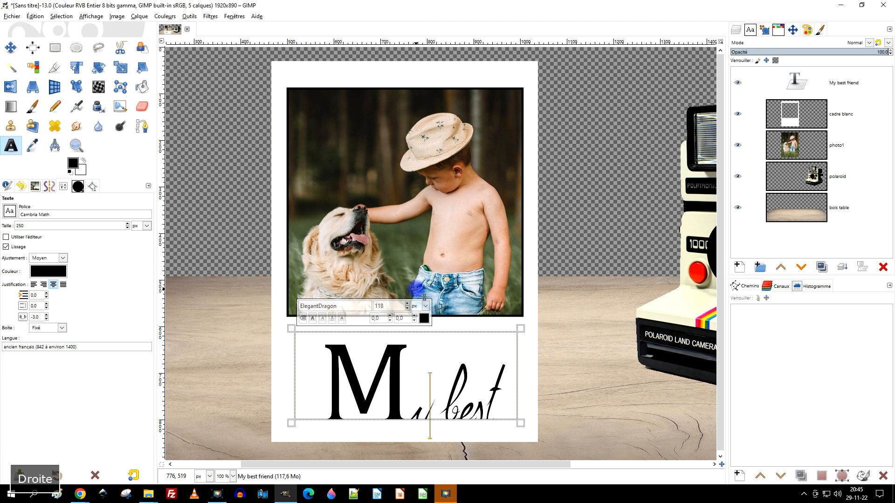
pyautogui.write('My')
pyautogui.press('Left')
pyautogui.press('F12')
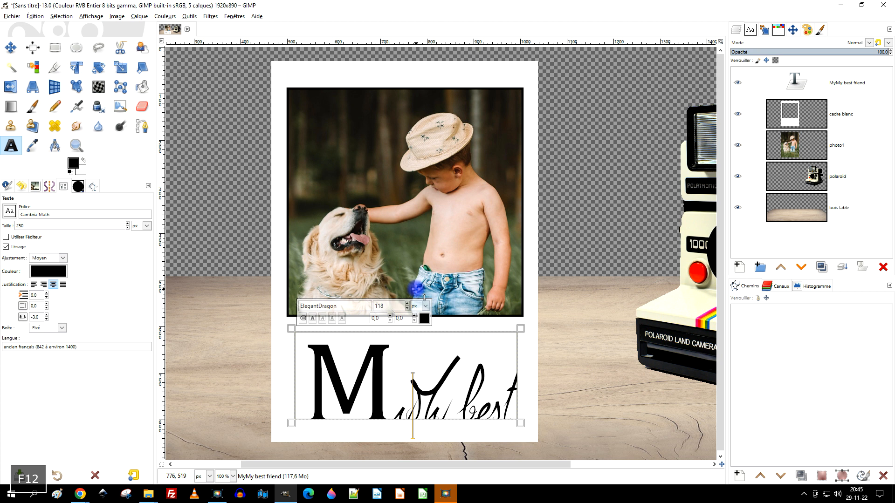
pyautogui.press('BackSpace')
pyautogui.press('BackSpace')
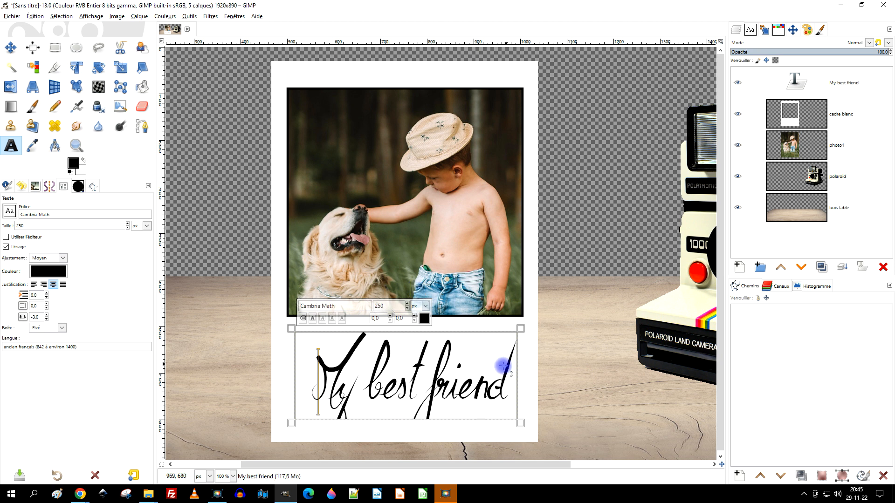
# Enlarge the caption's text box on all sides so the handwritten strokes are not cut off, and finish text editing
pyautogui.moveTo(413, 422); pyautogui.dragTo(409, 436)
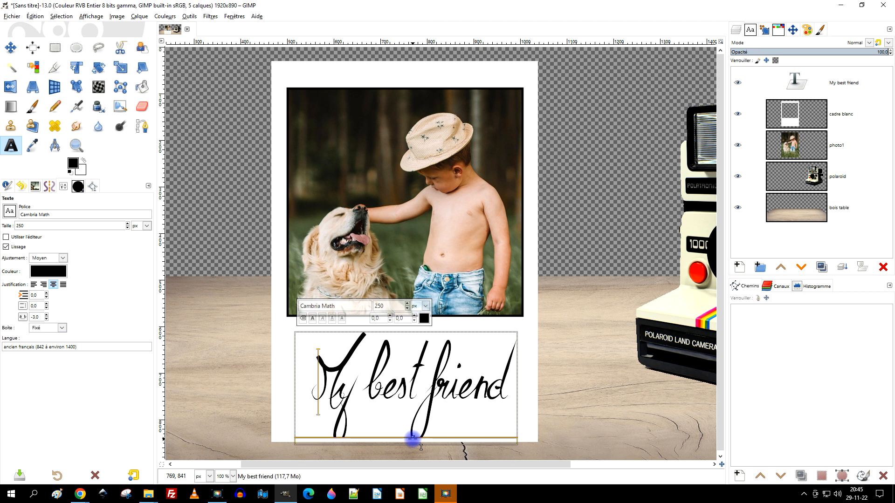
pyautogui.moveTo(292, 330); pyautogui.dragTo(284, 317)
pyautogui.moveTo(516, 376); pyautogui.dragTo(527, 378)
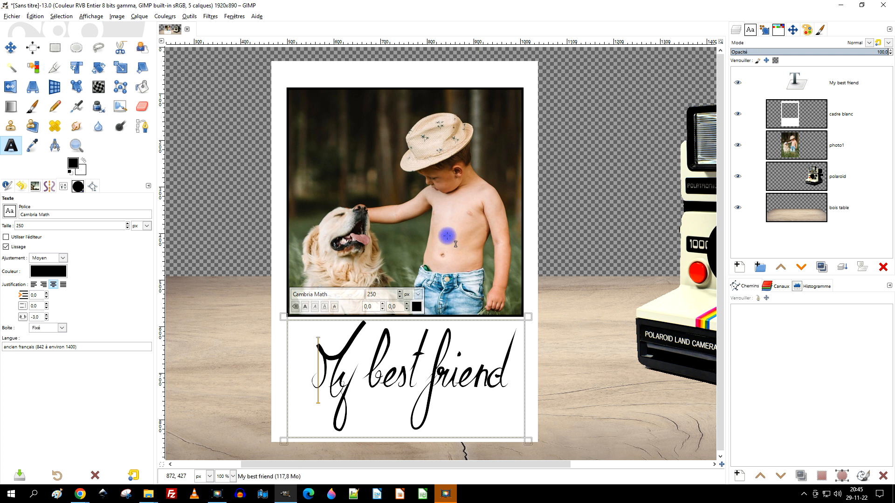
pyautogui.click(55, 47)
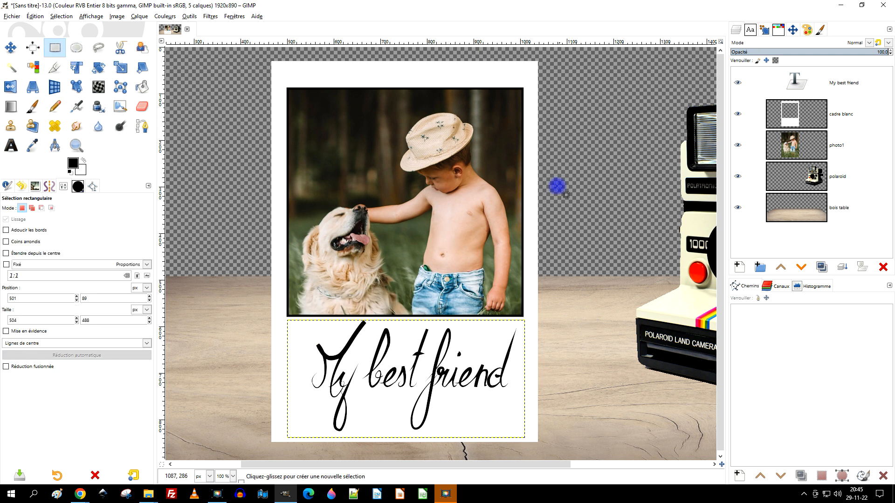
# Create a layer group above the "My best friend" text layer and name it "regroupe photo1"
pyautogui.click(803, 137)
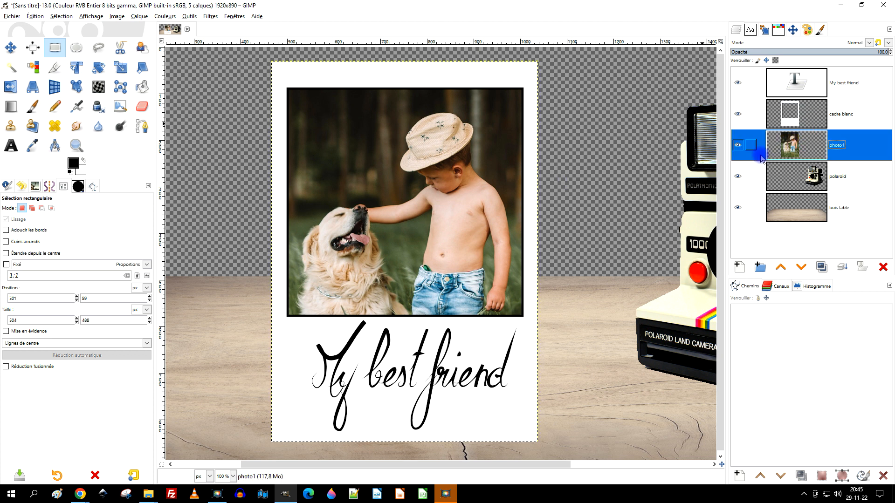
pyautogui.scroll(-2, 583, 224)
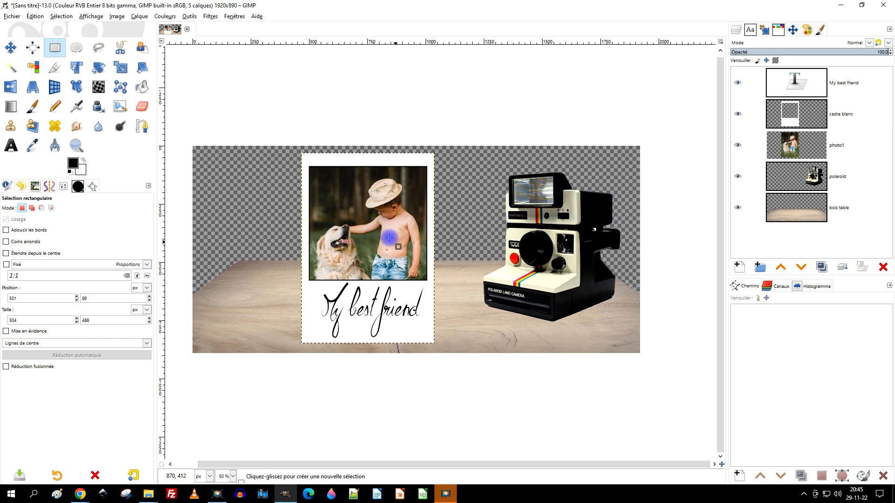
pyautogui.scroll(1, 368, 312)
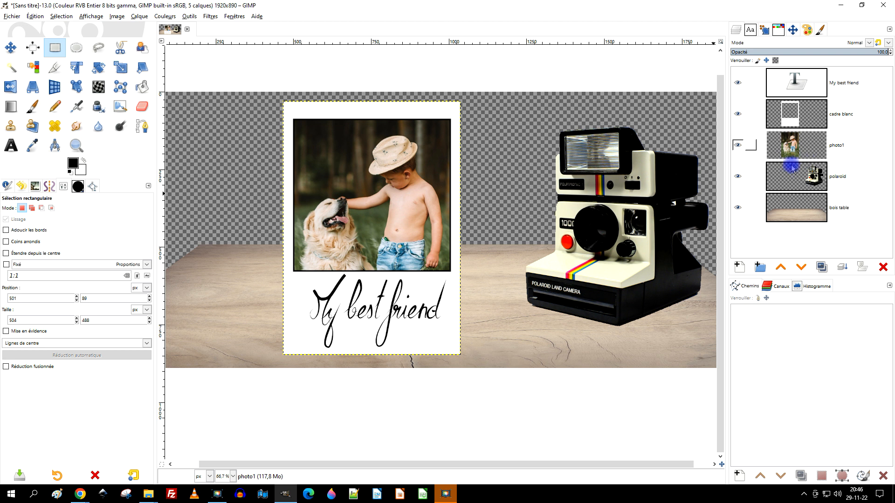
pyautogui.click(798, 82)
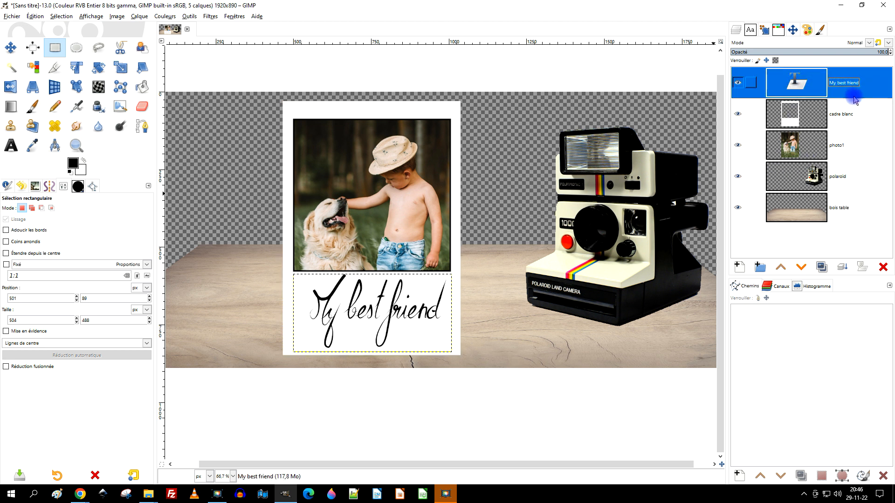
pyautogui.click(760, 267)
pyautogui.doubleClick(819, 86)
pyautogui.write('re')
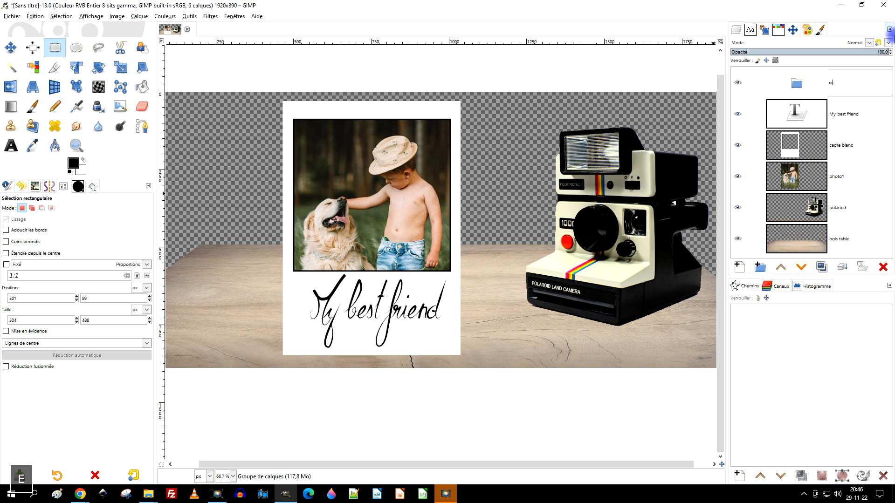
pyautogui.write('groupe ')
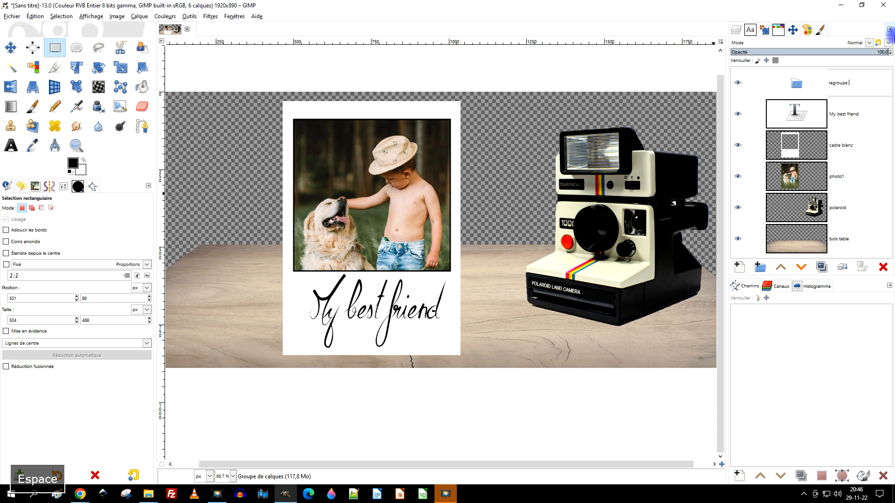
pyautogui.write('photo')
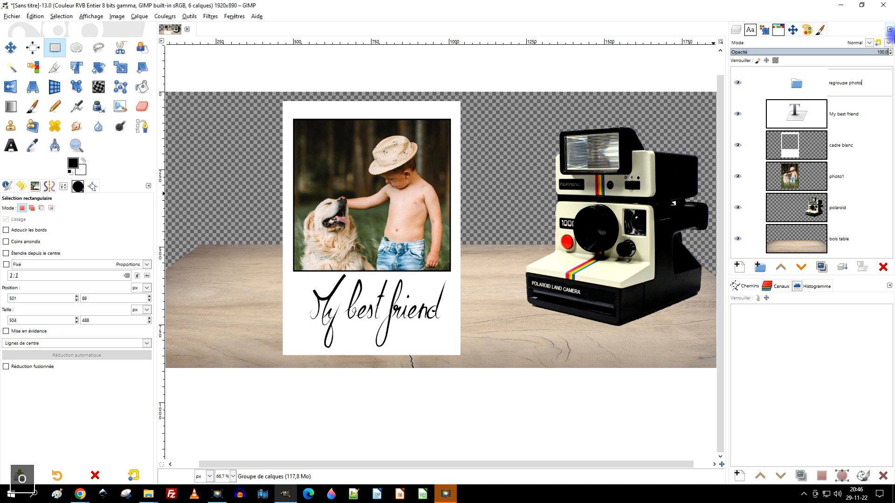
pyautogui.write('1')
pyautogui.press('Return')
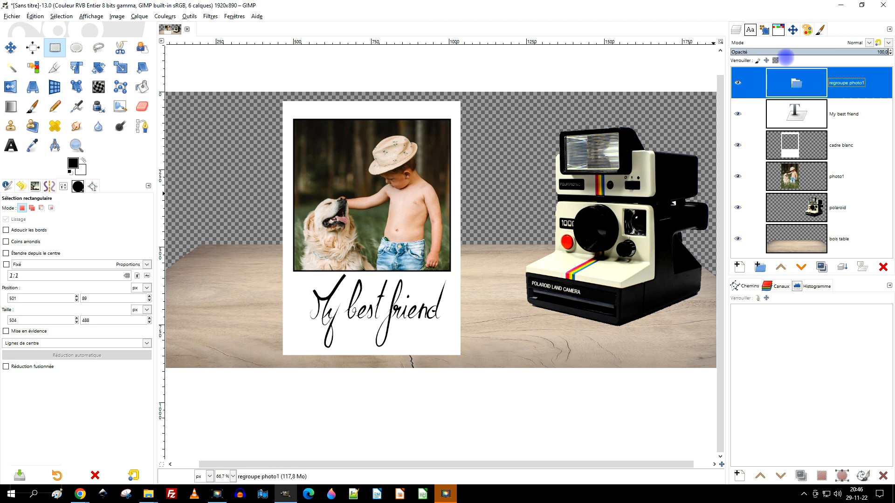
# Move the "My best friend", "cadre blanc" and "photo1" layers into the "regroupe photo1" group in that order and collapse it
pyautogui.moveTo(789, 114); pyautogui.dragTo(807, 94)
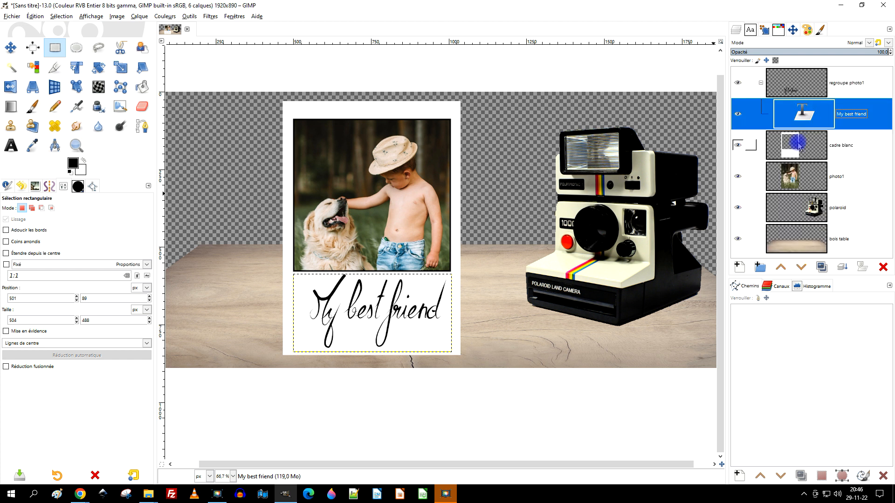
pyautogui.click(790, 143)
pyautogui.moveTo(790, 145); pyautogui.dragTo(805, 120)
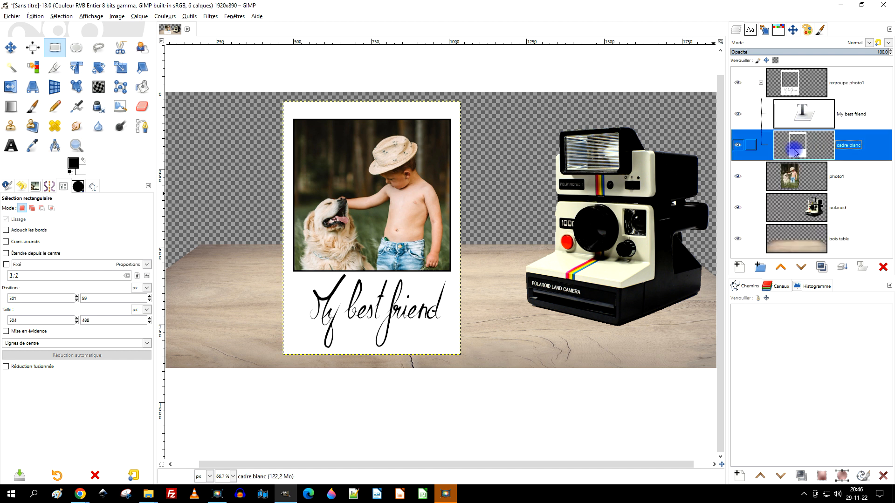
pyautogui.moveTo(775, 187); pyautogui.dragTo(770, 85)
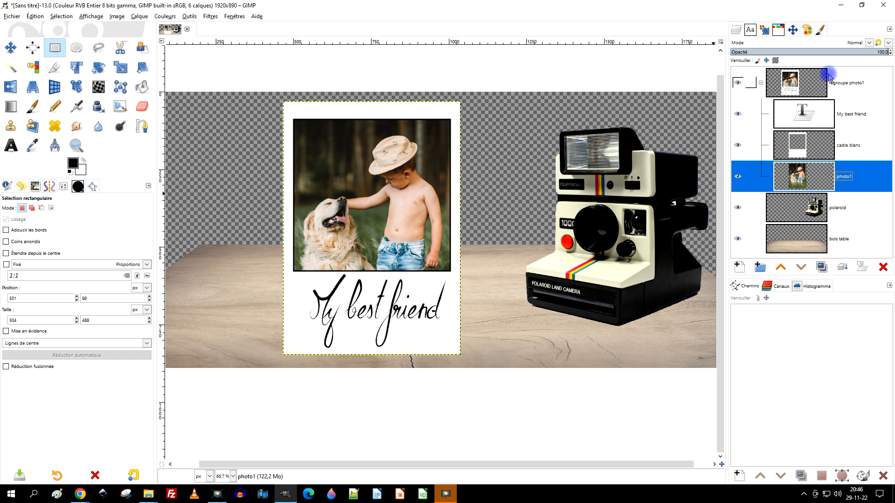
pyautogui.click(762, 84)
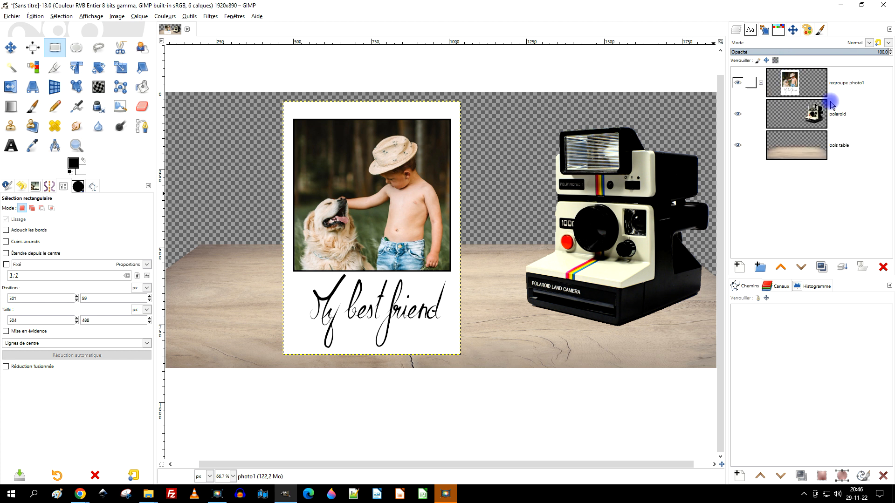
# Hide the "polaroid" and "bois table" layers and create a new layer from the visible framed photo
pyautogui.click(738, 115)
pyautogui.click(737, 145)
pyautogui.click(782, 89)
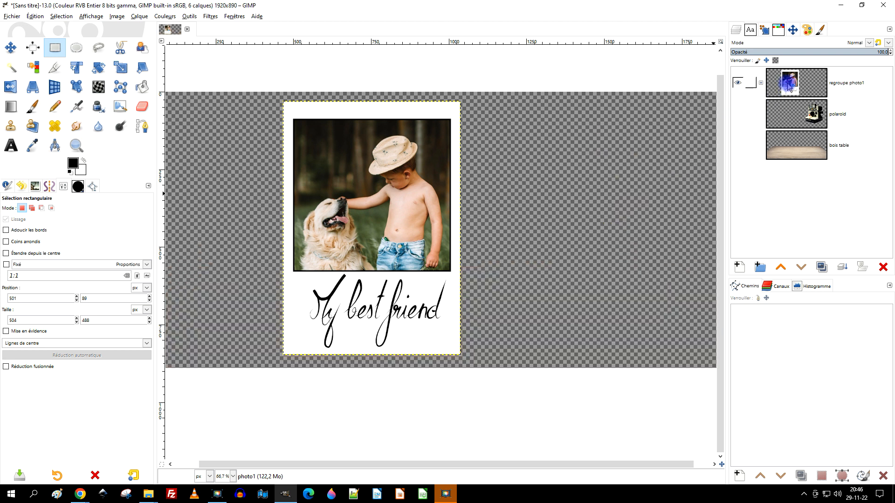
pyautogui.rightClick(789, 88)
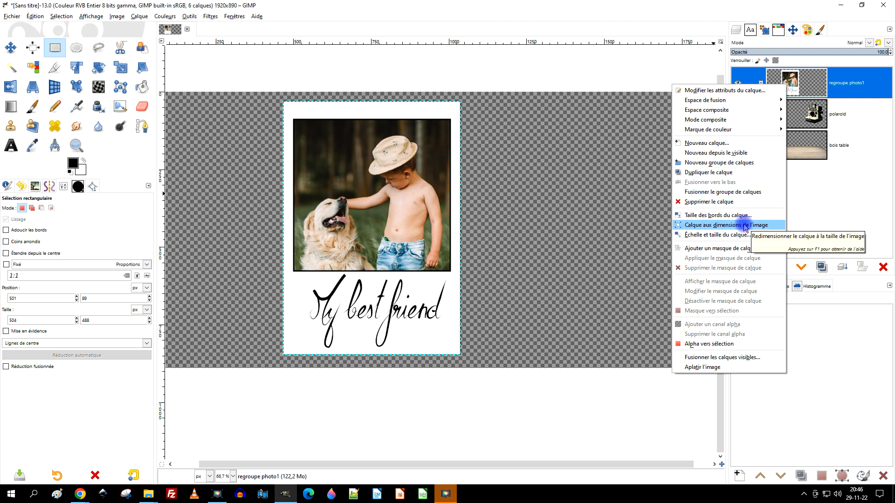
pyautogui.click(734, 153)
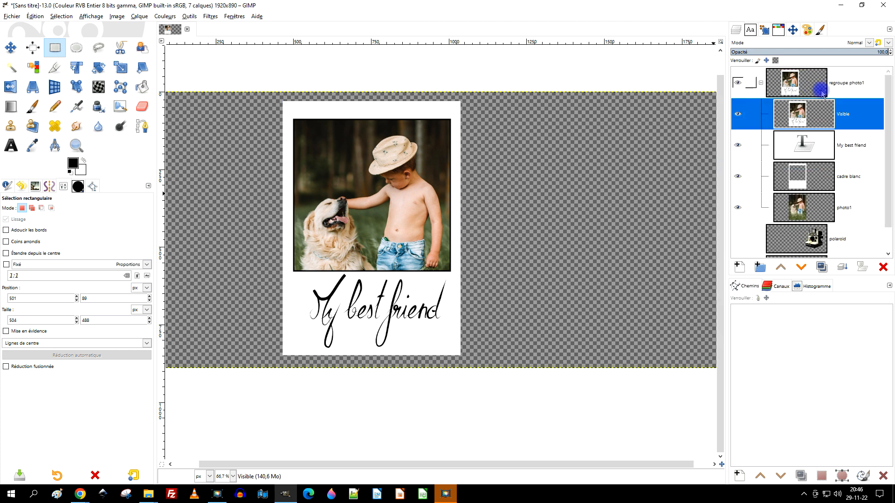
# Show the "polaroid" and "bois table" layers again
pyautogui.click(739, 239)
pyautogui.scroll(-1, 741, 242)
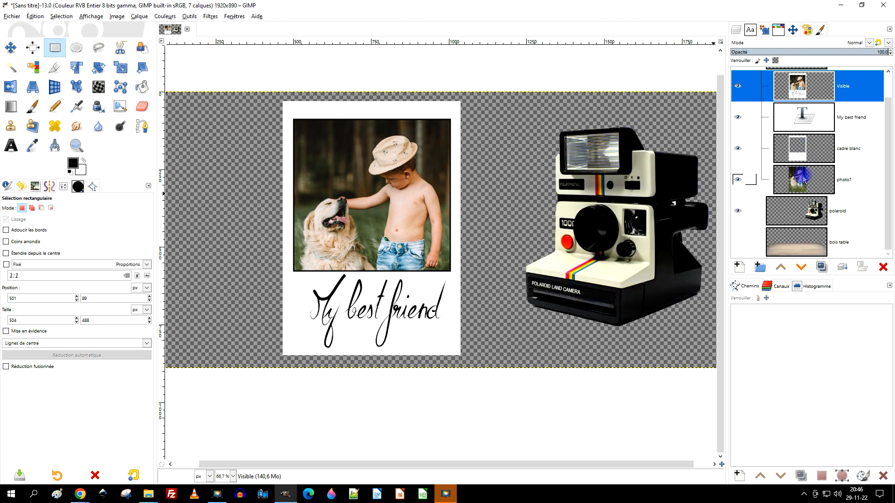
pyautogui.click(740, 242)
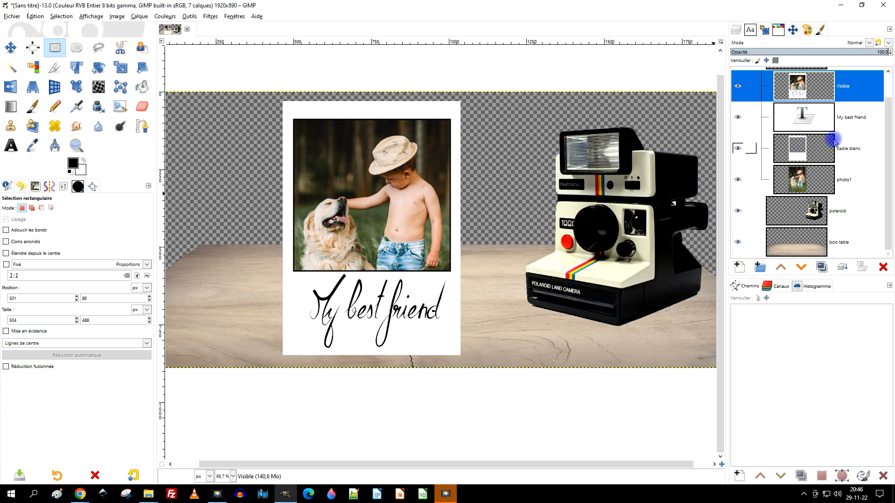
# Hide the original text, "cadre blanc" and "photo1" layers and move the "Visible" layer out of the group to the top
pyautogui.click(737, 118)
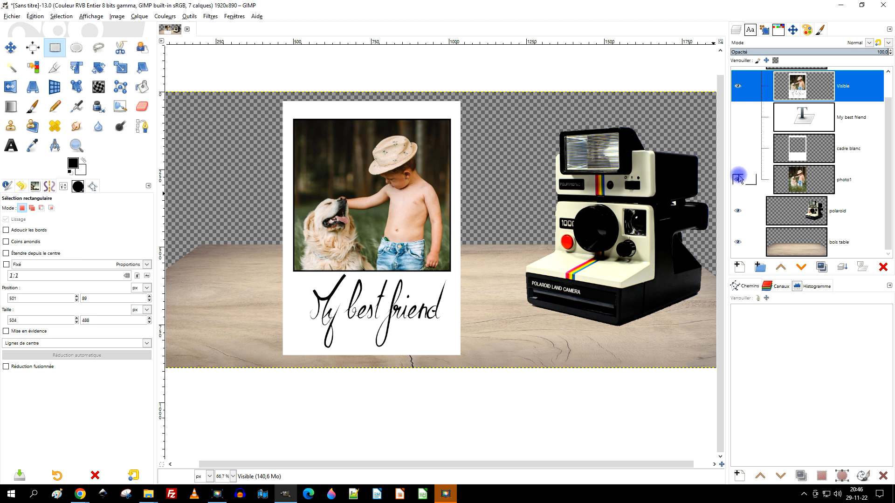
pyautogui.scroll(1, 792, 139)
pyautogui.moveTo(799, 112)
pyautogui.mouseDown()
pyautogui.moveTo(787, 80)
pyautogui.moveTo(759, 87)
pyautogui.moveTo(789, 80)
pyautogui.mouseUp()
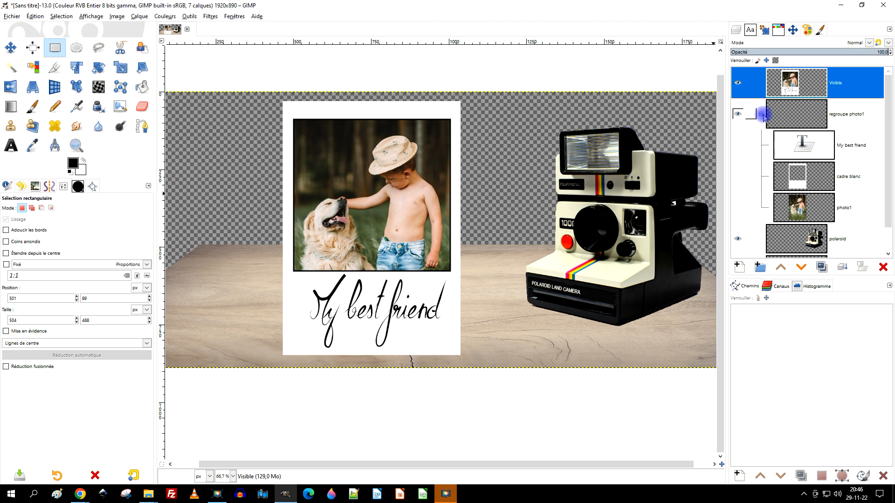
# Collapse the "regroupe photo1" group and crop the "Visible" layer to its content
pyautogui.click(763, 114)
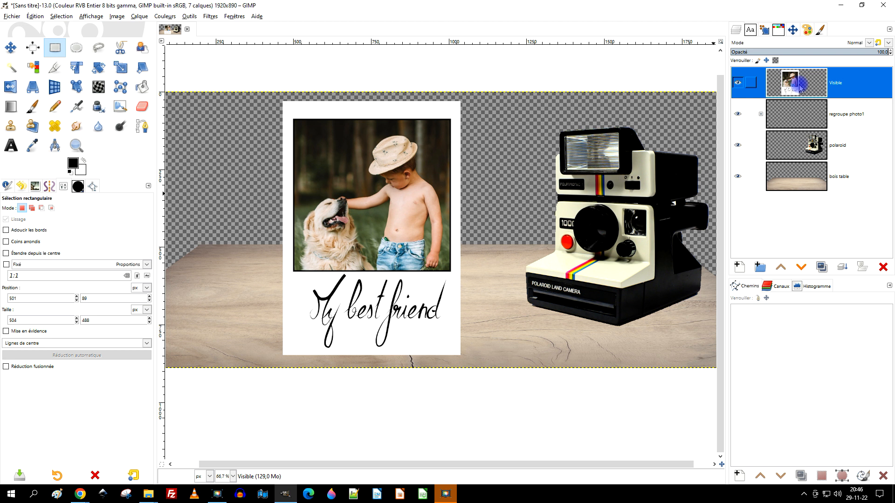
pyautogui.click(135, 17)
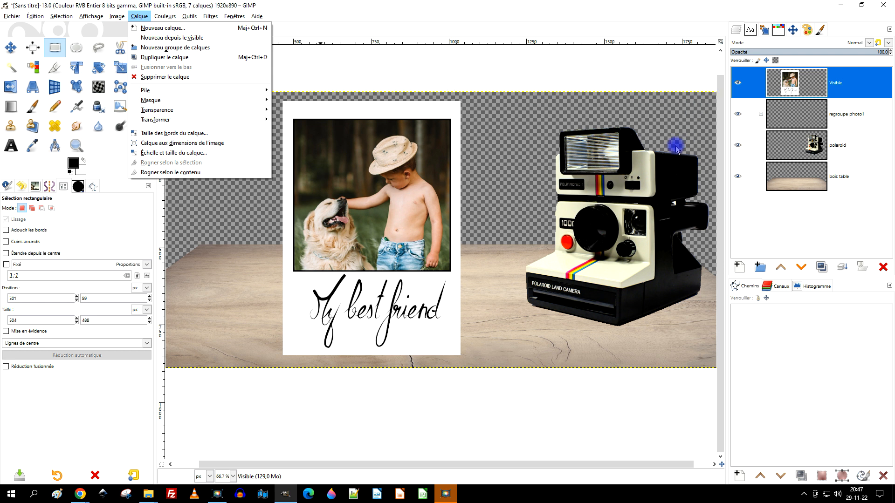
pyautogui.click(571, 82)
pyautogui.moveTo(629, 106)
pyautogui.mouseDown()
pyautogui.moveTo(578, 108)
pyautogui.moveTo(636, 98)
pyautogui.mouseUp()
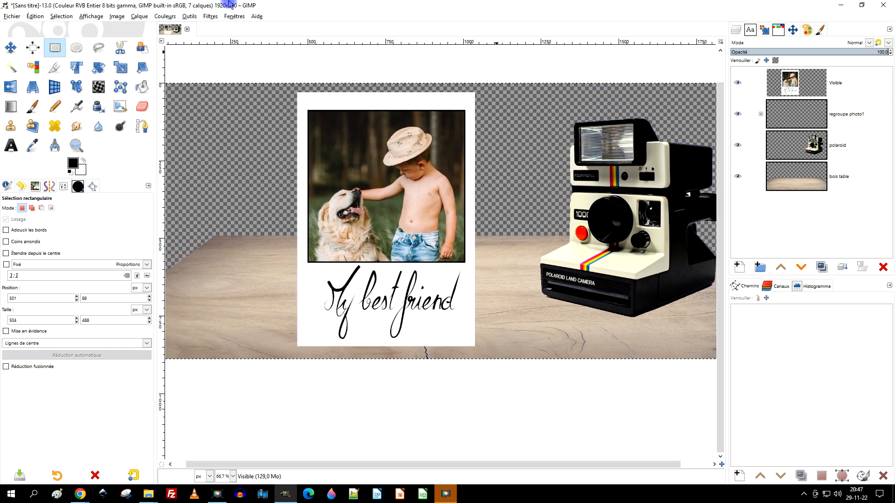
pyautogui.click(139, 17)
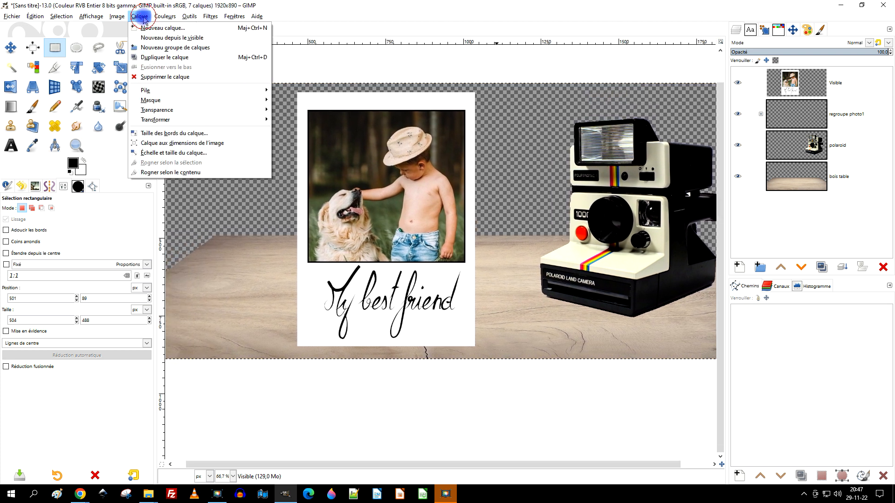
pyautogui.click(171, 173)
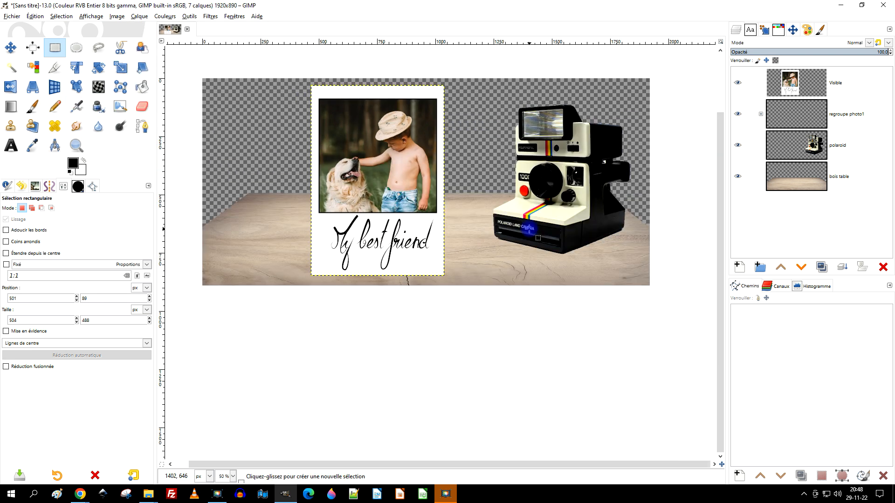
# Scale the "Visible" photo layer proportionally to 286 × 409 px and place it over the front of the camera
pyautogui.moveTo(529, 229); pyautogui.dragTo(517, 212)
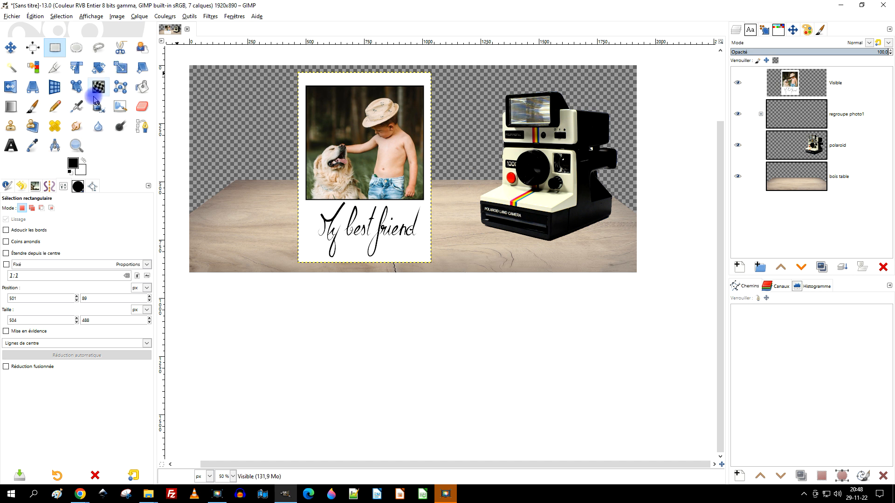
pyautogui.click(120, 68)
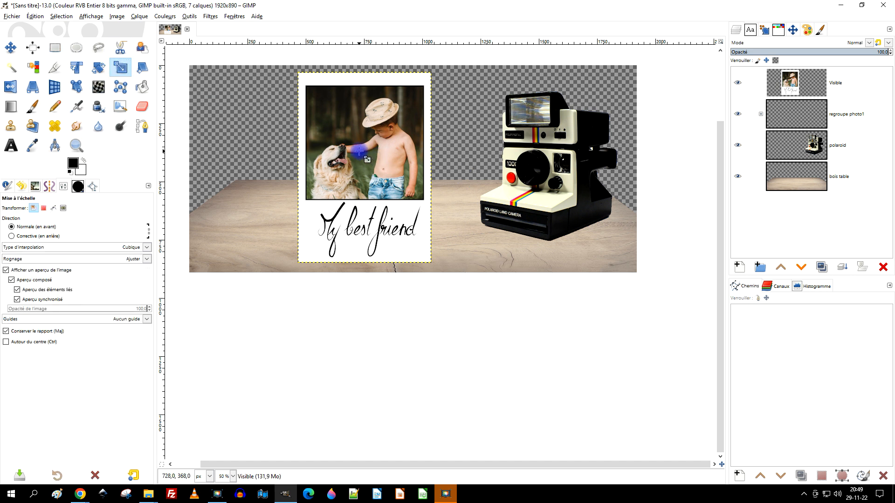
pyautogui.click(358, 152)
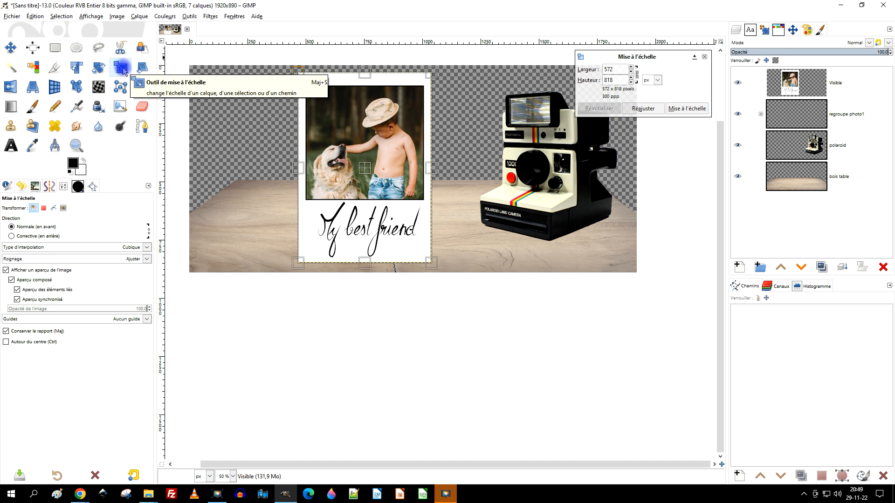
pyautogui.moveTo(297, 72); pyautogui.dragTo(350, 150)
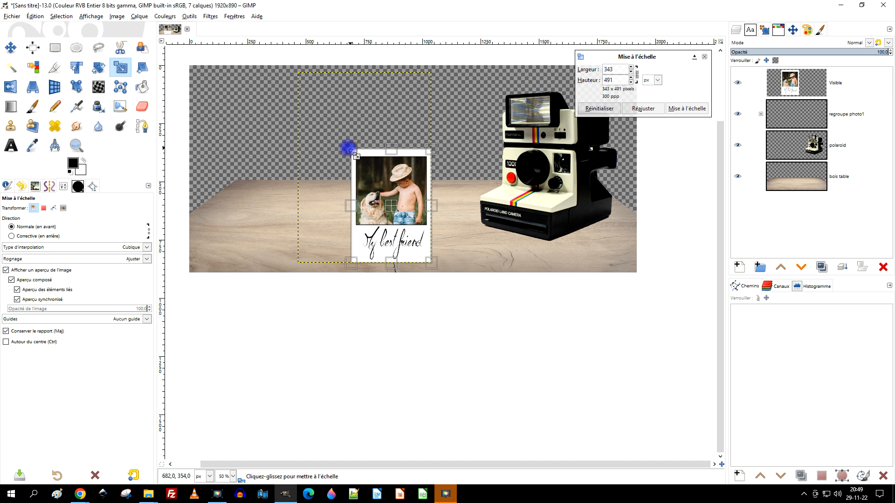
pyautogui.moveTo(397, 209); pyautogui.dragTo(540, 203)
pyautogui.moveTo(396, 172); pyautogui.dragTo(349, 258)
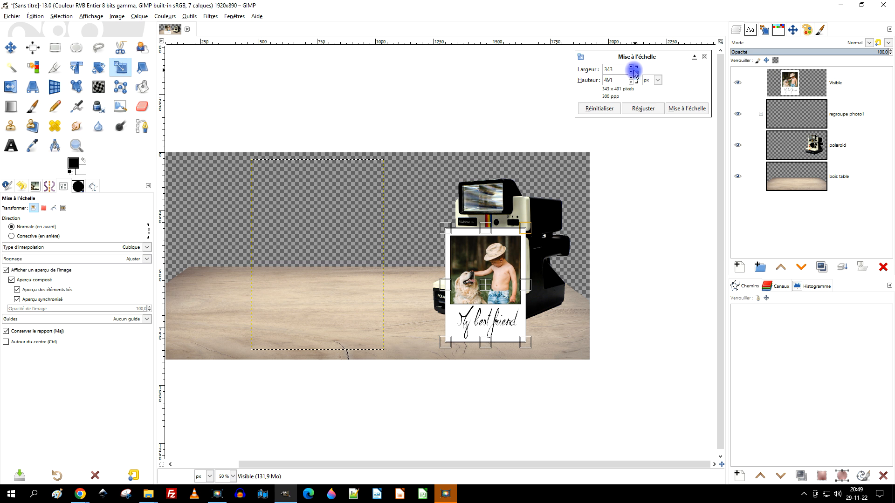
pyautogui.moveTo(445, 229); pyautogui.dragTo(453, 240)
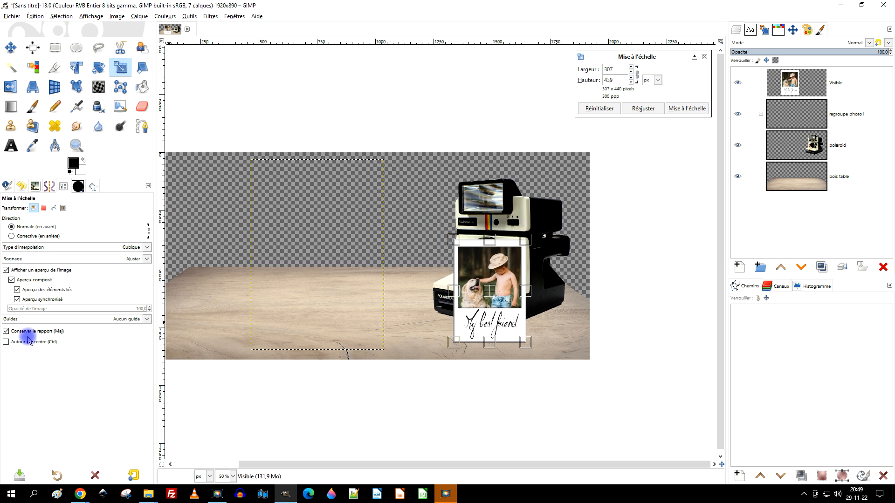
pyautogui.moveTo(455, 239); pyautogui.dragTo(460, 246)
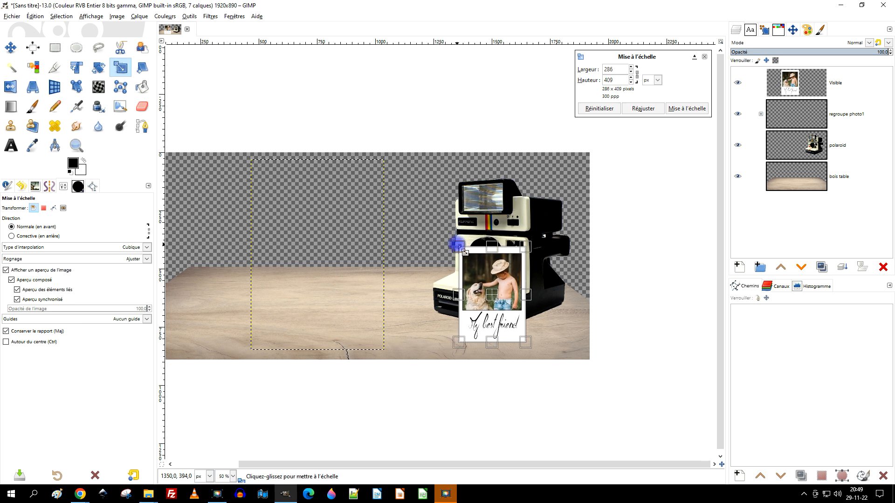
pyautogui.click(677, 112)
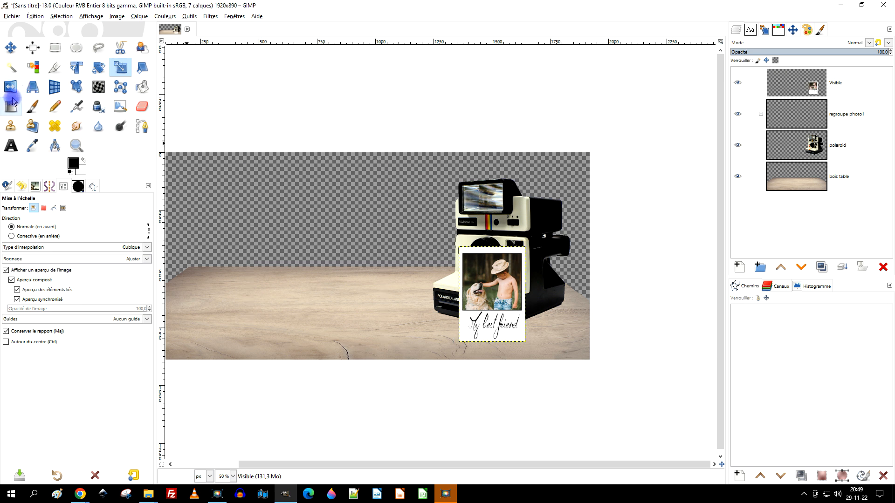
# Rotate the "Visible" photo slightly about the Y axis with a 3D transform and fit its layer to the image size
pyautogui.click(56, 88)
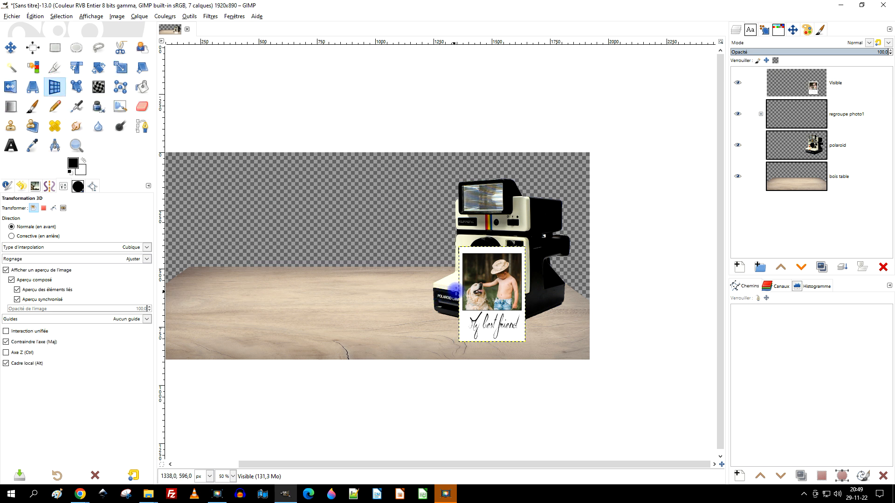
pyautogui.click(477, 280)
pyautogui.click(671, 93)
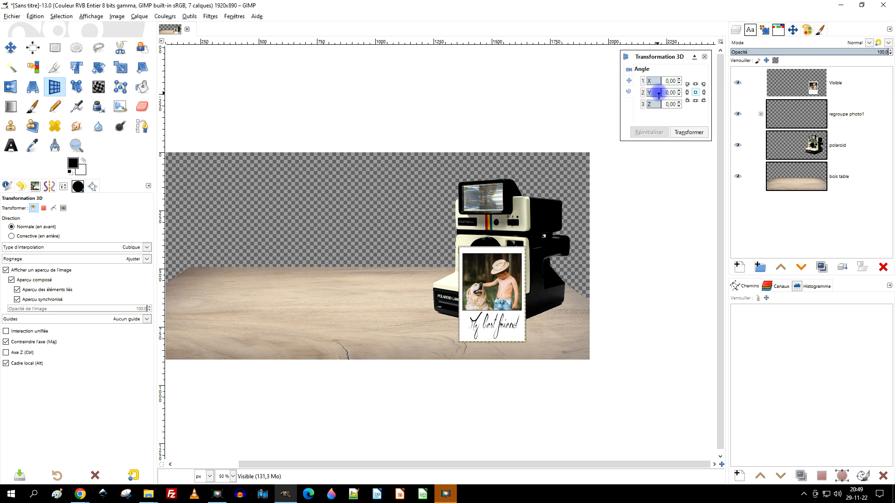
pyautogui.moveTo(661, 93); pyautogui.dragTo(660, 93)
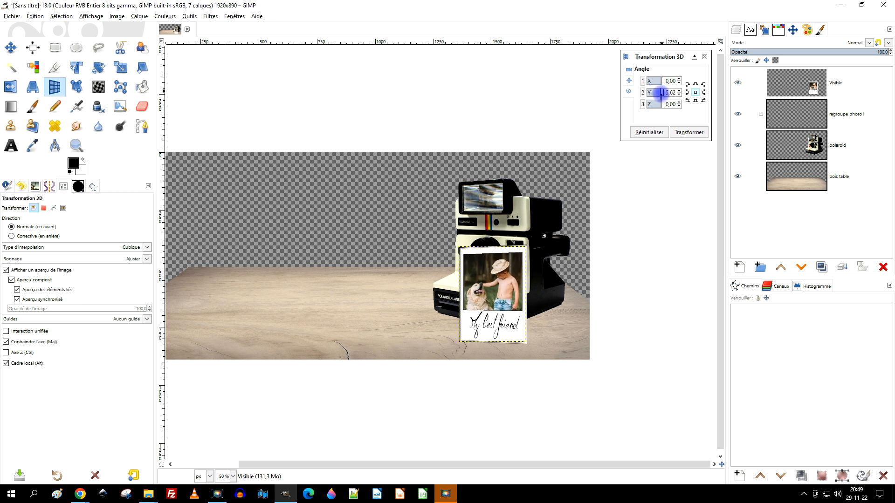
pyautogui.click(695, 132)
pyautogui.rightClick(791, 85)
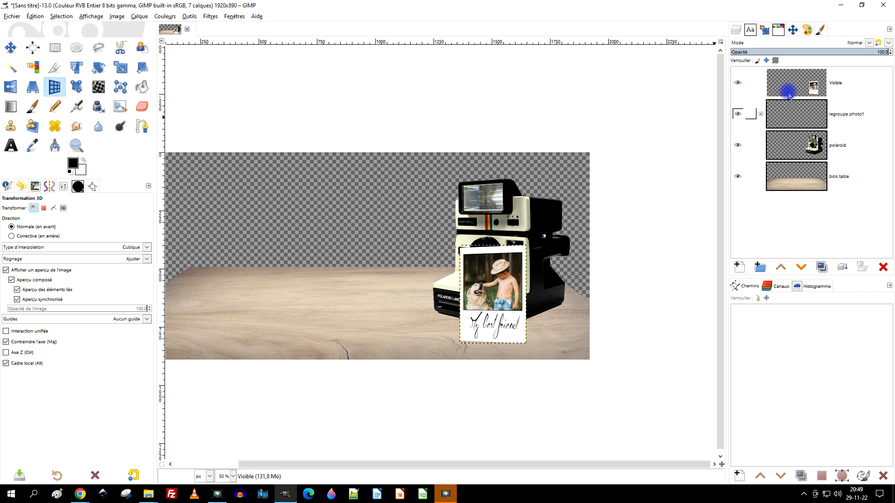
pyautogui.click(767, 213)
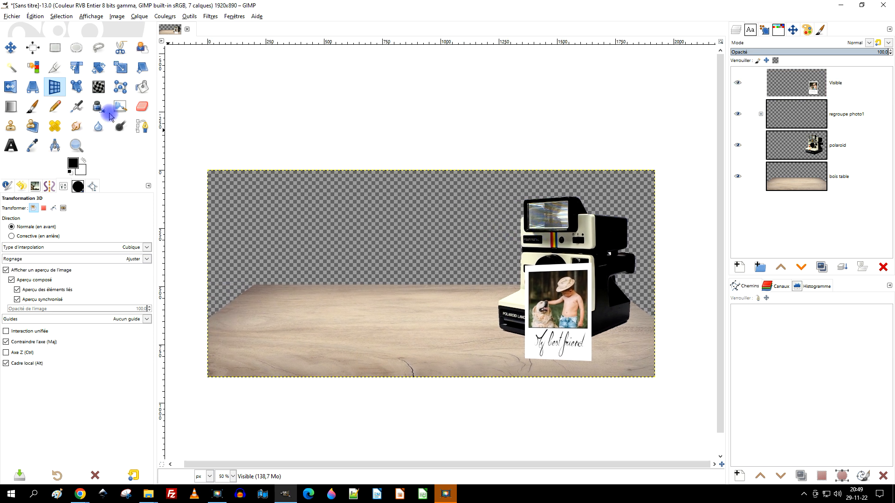
# Move the "Visible" photo to stand just left of the camera and fit its layer to the image size again
pyautogui.click(10, 47)
pyautogui.moveTo(563, 296); pyautogui.dragTo(480, 277)
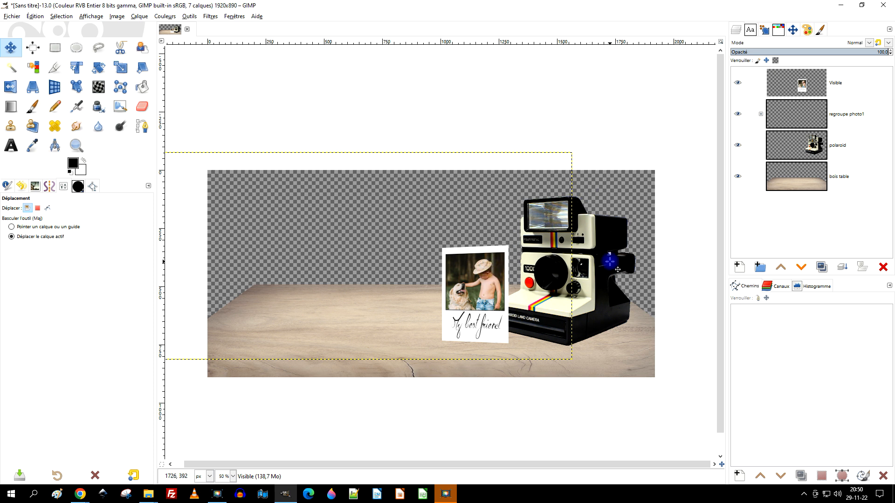
pyautogui.rightClick(798, 85)
pyautogui.click(755, 215)
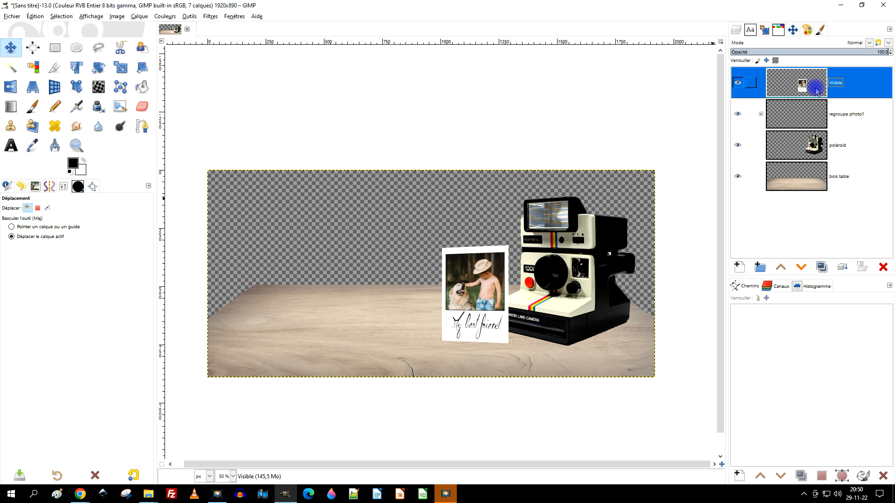
# Create a transparent 1920 × 890 px layer named "ombre" directly above the "bois table" layer
pyautogui.click(55, 47)
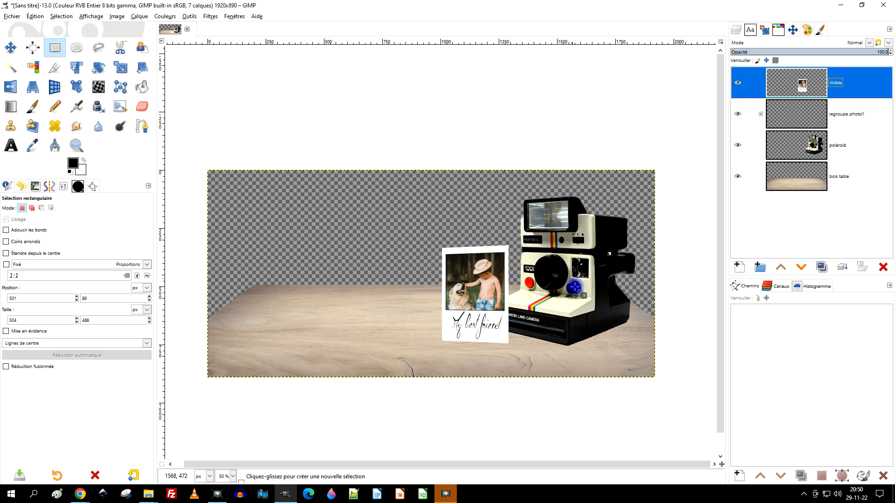
pyautogui.scroll(2, 588, 337)
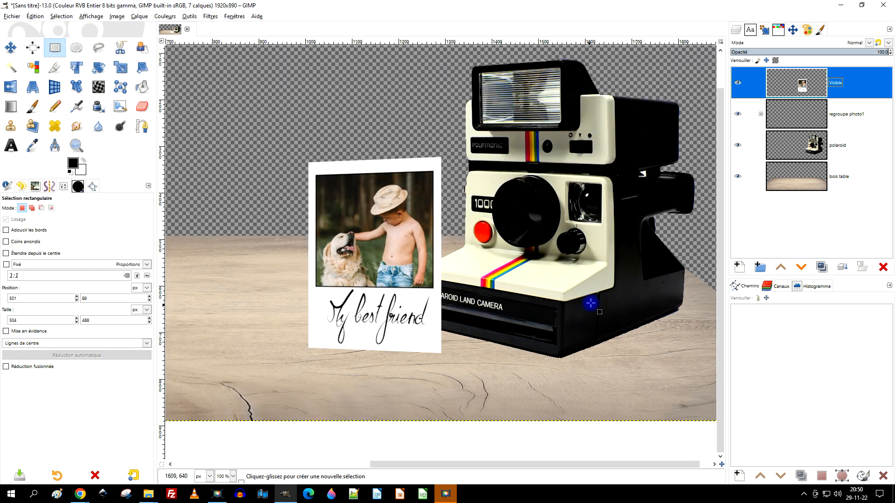
pyautogui.scroll(-1, 591, 302)
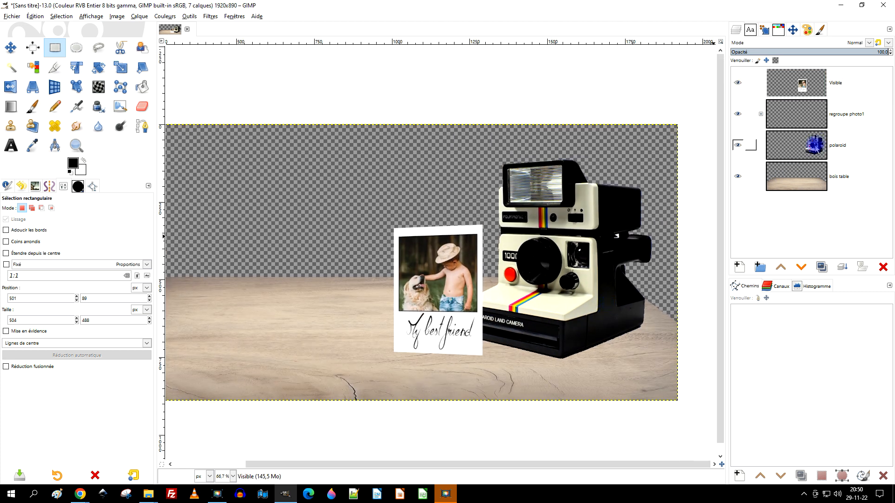
pyautogui.click(807, 175)
pyautogui.click(844, 177)
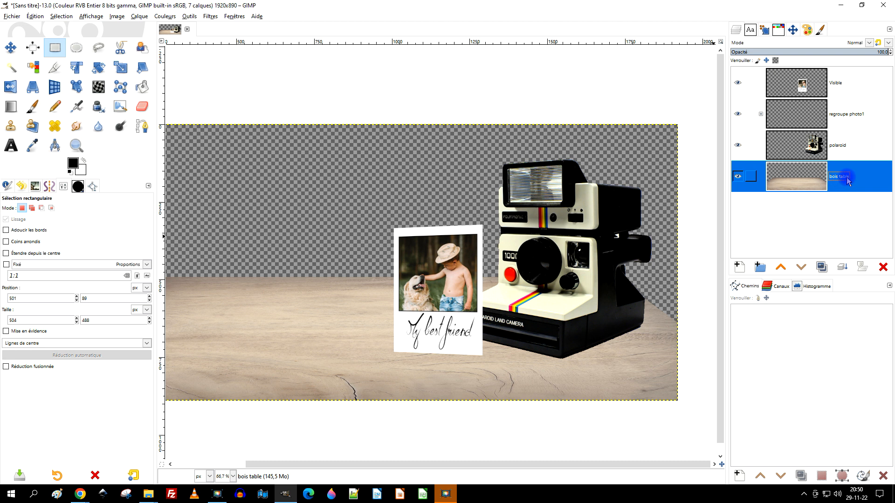
pyautogui.click(804, 221)
pyautogui.click(737, 265)
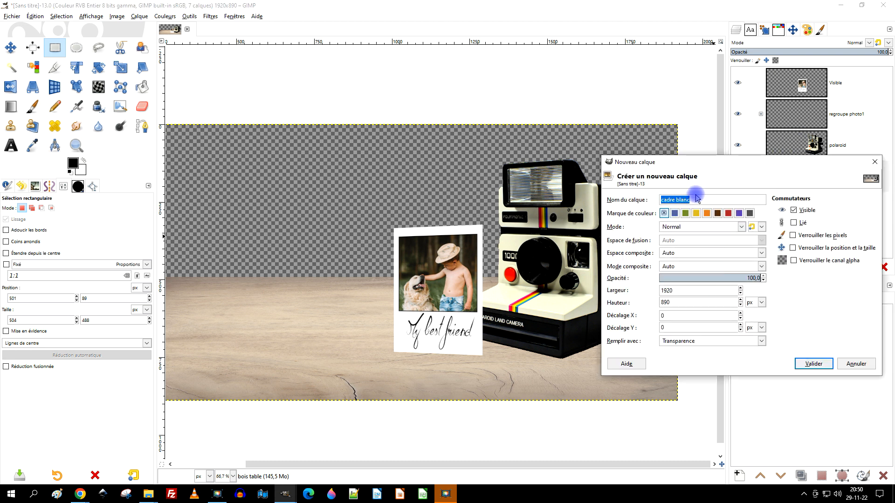
pyautogui.write('ombre')
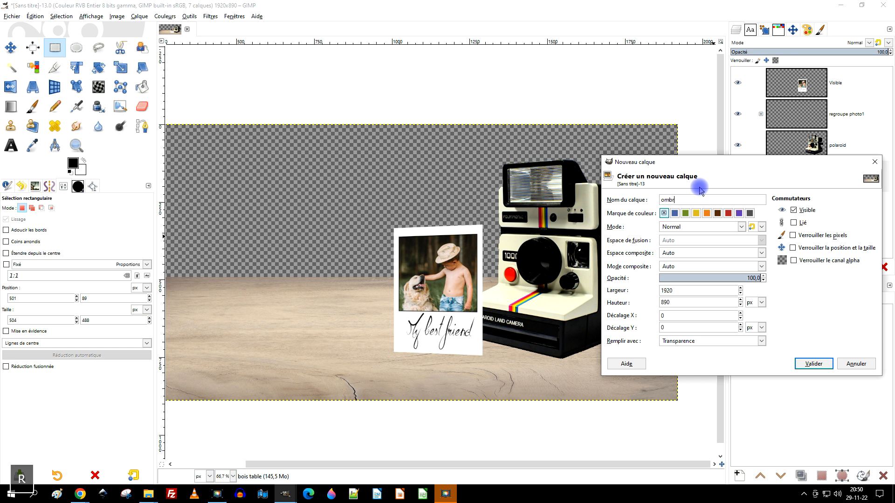
pyautogui.click(824, 365)
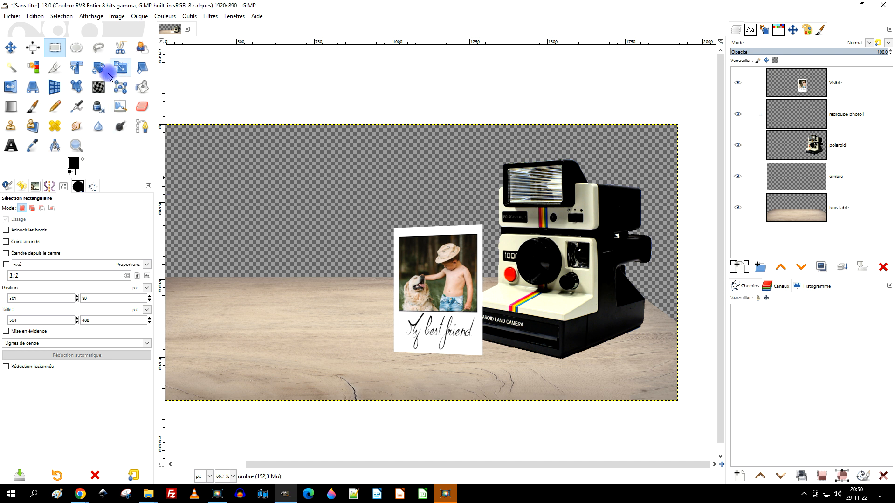
# Paint black shadow areas on the "ombre" layer beneath and behind the camera and under the photo with a hard 146 px brush
pyautogui.click(32, 106)
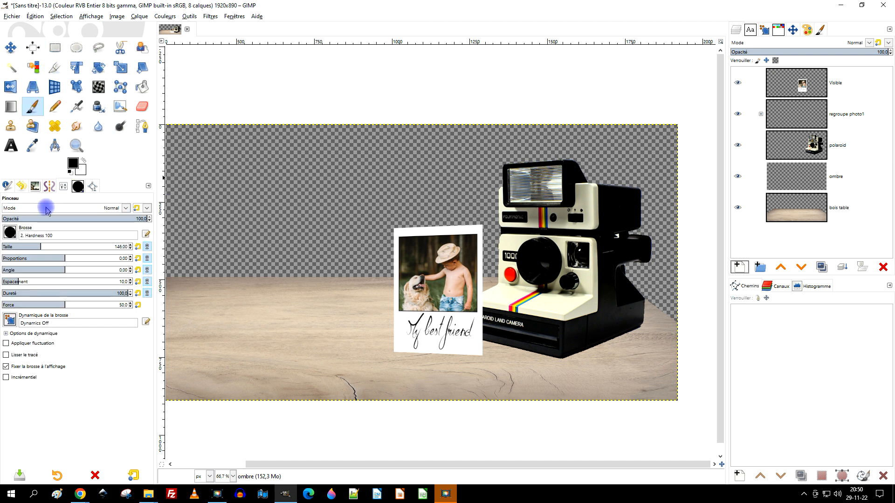
pyautogui.click(586, 332)
pyautogui.moveTo(587, 332)
pyautogui.mouseDown()
pyautogui.moveTo(601, 354)
pyautogui.moveTo(592, 362)
pyautogui.moveTo(563, 326)
pyautogui.moveTo(540, 322)
pyautogui.mouseUp()
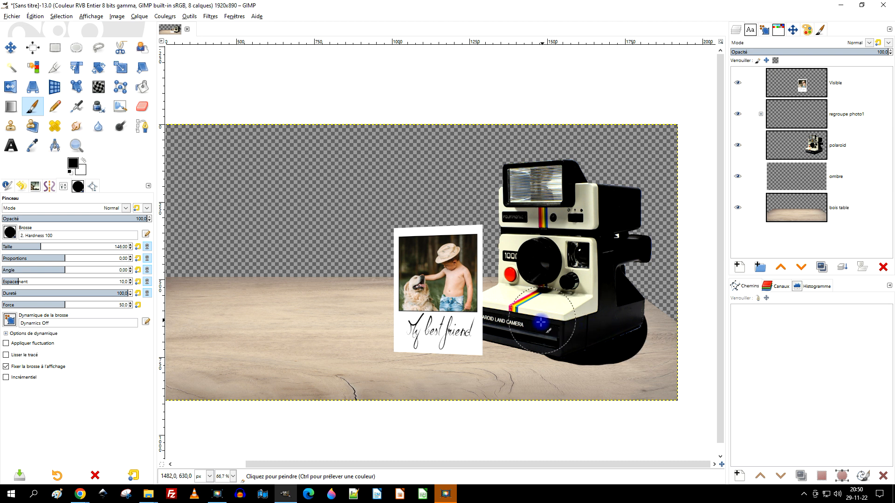
pyautogui.scroll(3, 471, 347)
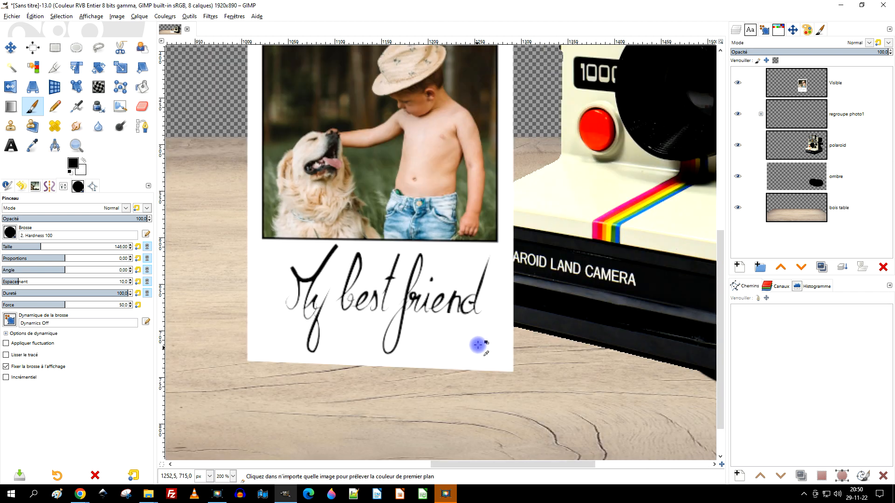
pyautogui.moveTo(443, 343)
pyautogui.mouseDown()
pyautogui.moveTo(580, 347)
pyautogui.moveTo(434, 338)
pyautogui.mouseUp()
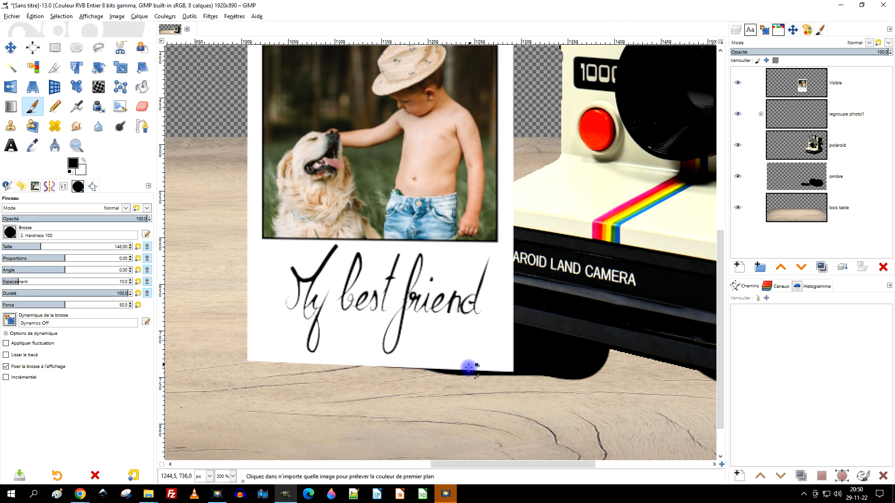
pyautogui.scroll(-3, 563, 362)
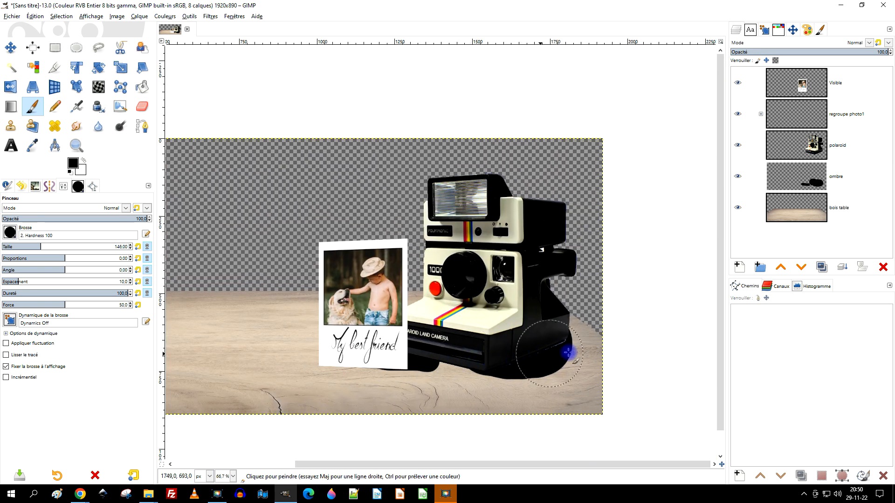
pyautogui.scroll(2, 568, 353)
pyautogui.moveTo(539, 334)
pyautogui.mouseDown()
pyautogui.moveTo(592, 337)
pyautogui.moveTo(536, 326)
pyautogui.moveTo(578, 329)
pyautogui.moveTo(569, 314)
pyautogui.moveTo(608, 335)
pyautogui.moveTo(552, 339)
pyautogui.moveTo(562, 364)
pyautogui.moveTo(467, 366)
pyautogui.moveTo(546, 366)
pyautogui.mouseUp()
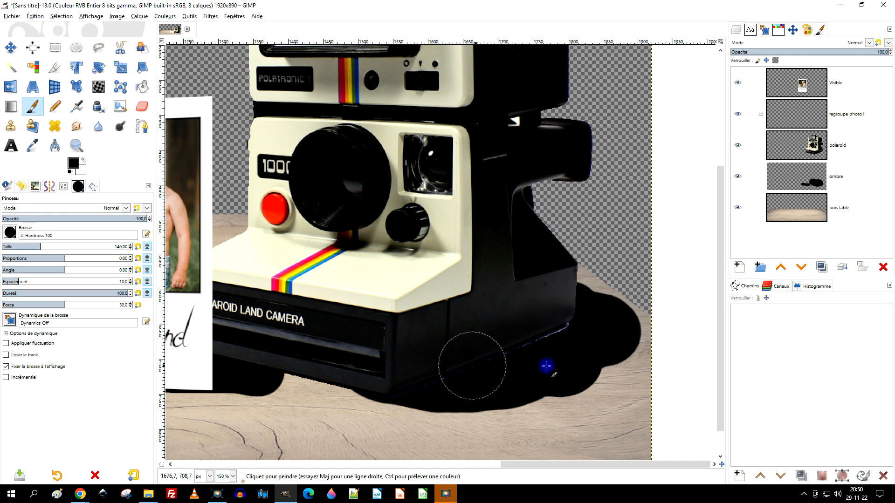
# On the "polaroid" layer, erase the light fringe along the rear half of the camera's lower side edge in a straight stroke
pyautogui.click(798, 146)
pyautogui.scroll(3, 579, 359)
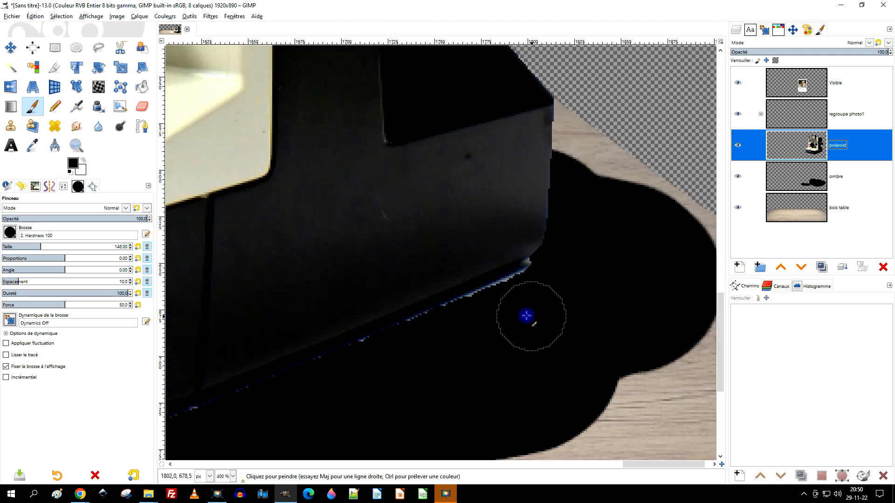
pyautogui.click(142, 106)
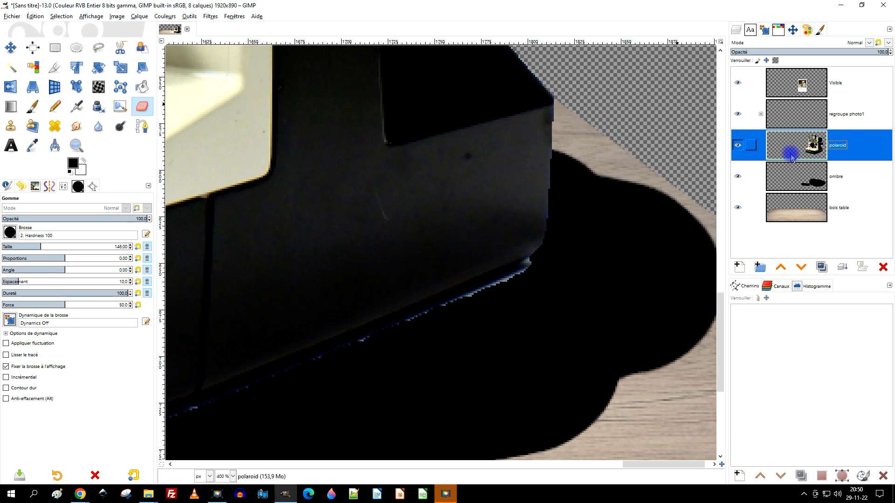
pyautogui.scroll(1, 409, 354)
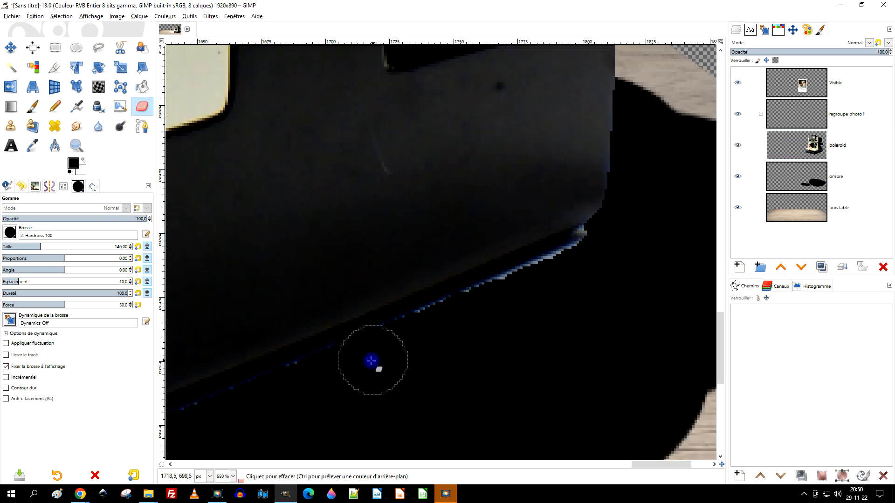
pyautogui.click(390, 352)
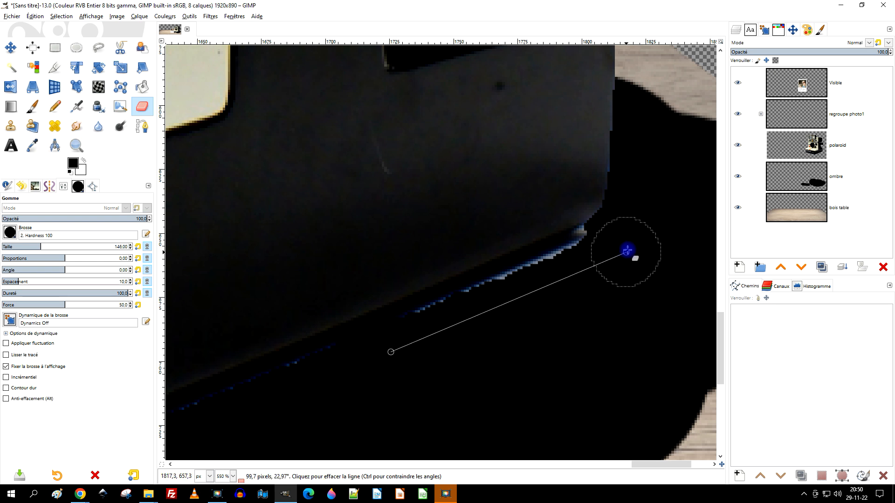
pyautogui.keyDown('shift'); pyautogui.click(627, 251); pyautogui.keyUp('shift')
pyautogui.click(599, 252)
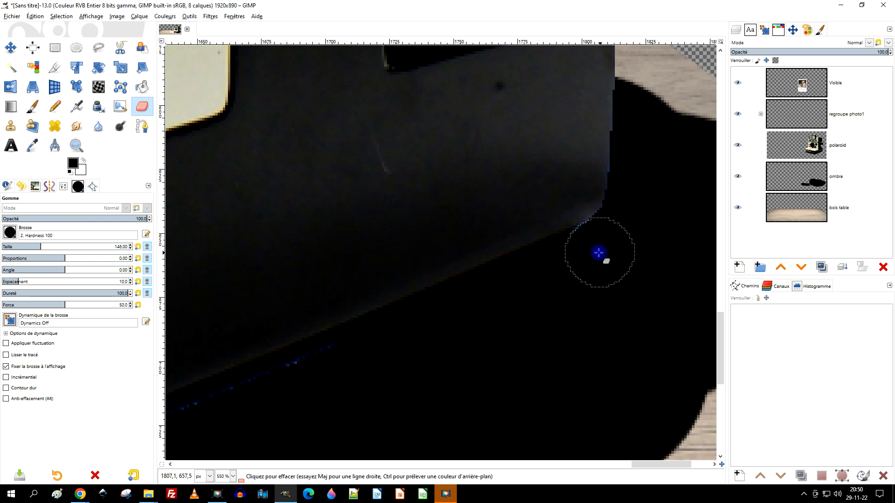
# Erase the remaining blue fringe along the camera's lower side edge toward its front corner
pyautogui.moveTo(422, 353); pyautogui.dragTo(551, 253)
pyautogui.click(480, 264)
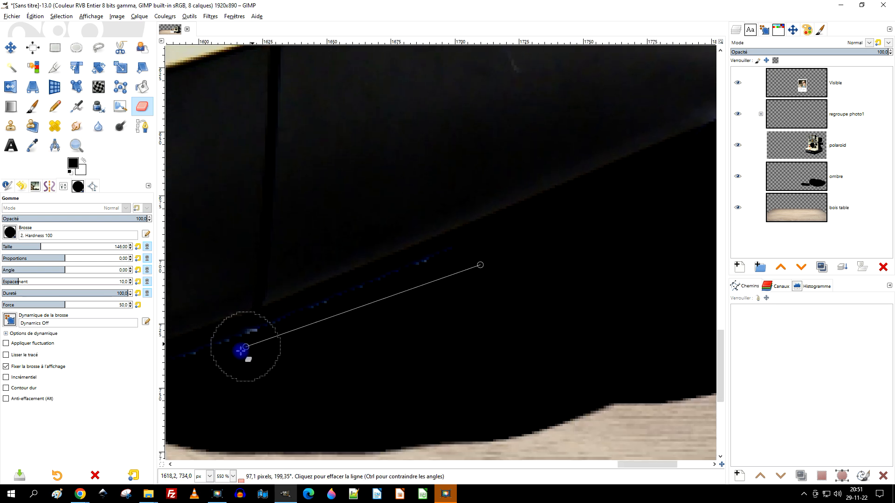
pyautogui.keyDown('shift'); pyautogui.click(240, 350); pyautogui.keyUp('shift')
pyautogui.moveTo(220, 369)
pyautogui.mouseDown()
pyautogui.moveTo(463, 314)
pyautogui.moveTo(462, 294)
pyautogui.mouseUp()
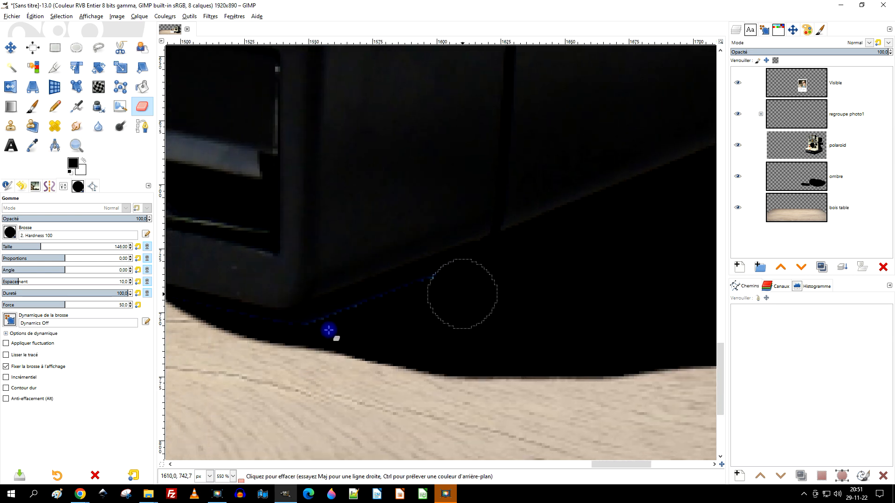
pyautogui.scroll(-3, 413, 319)
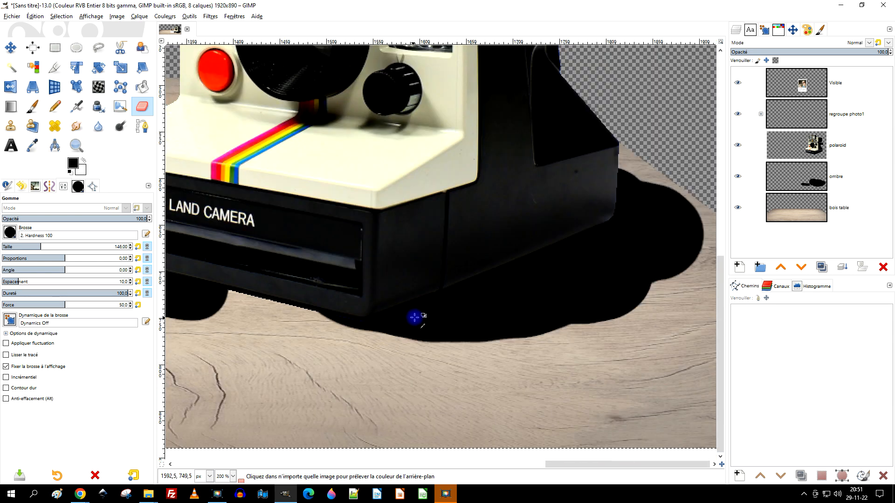
pyautogui.scroll(-2, 414, 318)
# Apply a Gaussian blur of 34.11 in both X and Y to the "ombre" layer
pyautogui.click(809, 177)
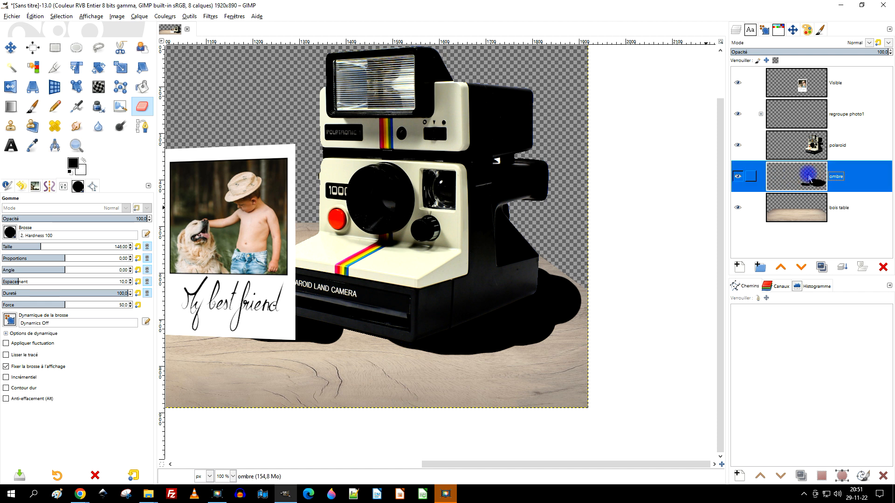
pyautogui.click(210, 16)
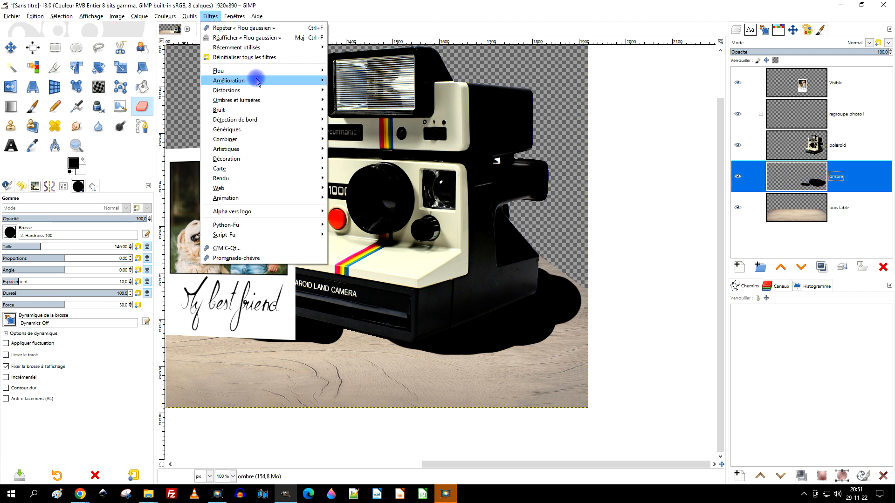
pyautogui.moveTo(259, 77)
pyautogui.click(350, 80)
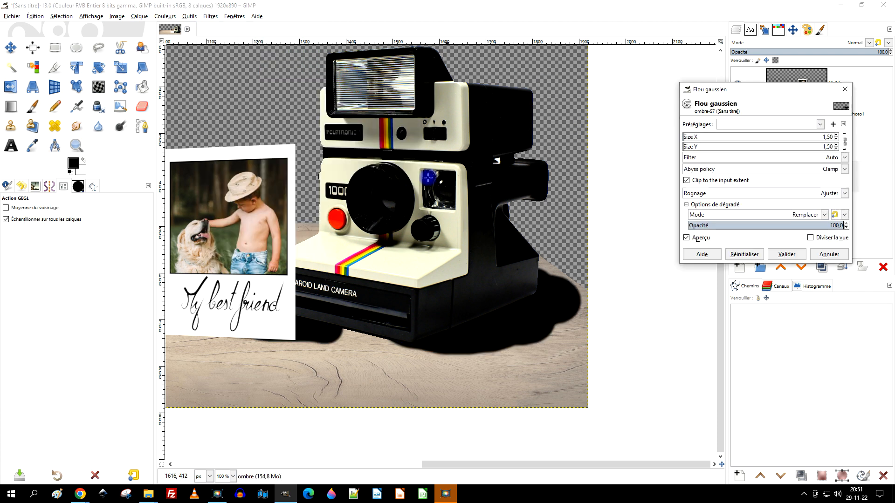
pyautogui.moveTo(697, 138); pyautogui.dragTo(731, 137)
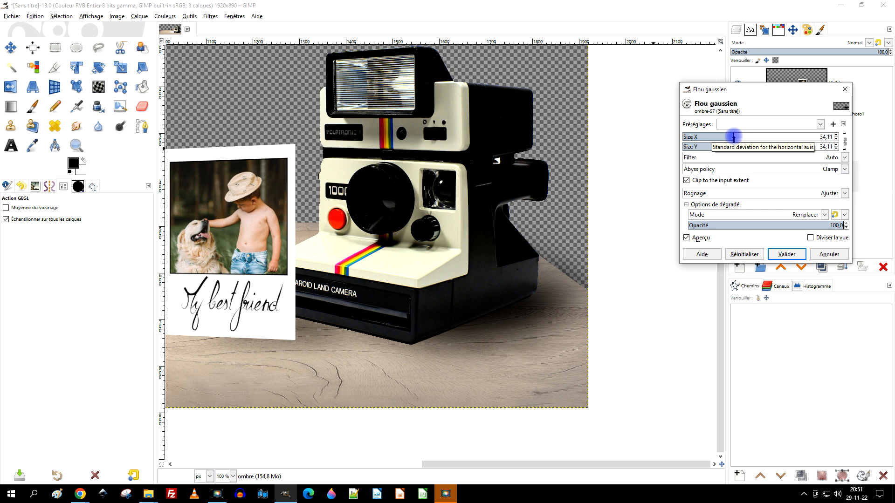
pyautogui.click(786, 254)
# Smudge the blurred shadow on the "ombre" layer around the table in front of and beside the camera with a 146 px brush
pyautogui.moveTo(518, 231); pyautogui.dragTo(617, 206)
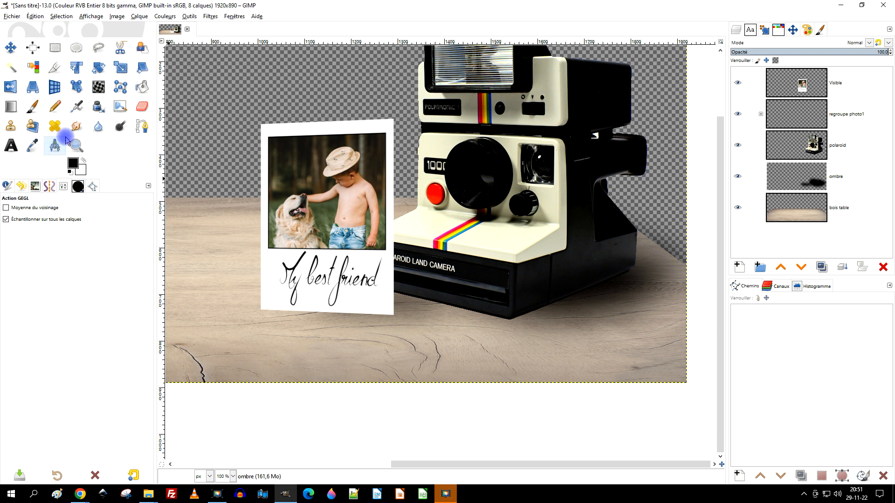
pyautogui.click(76, 126)
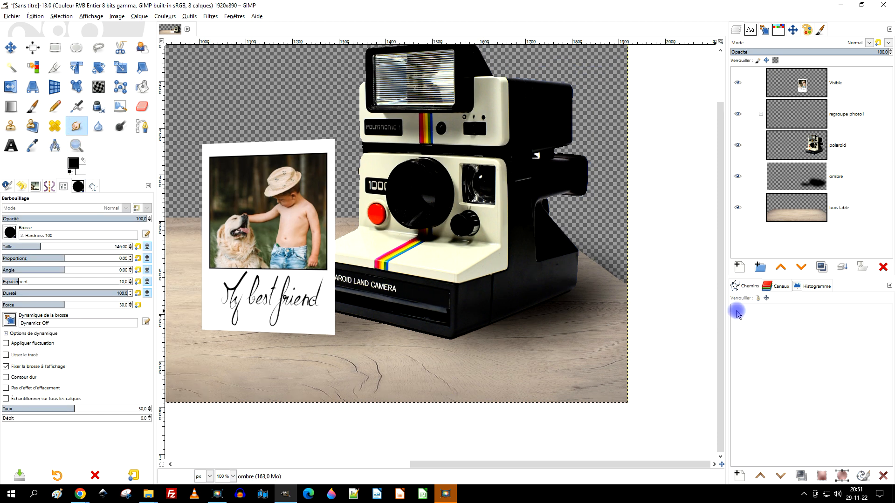
pyautogui.click(814, 185)
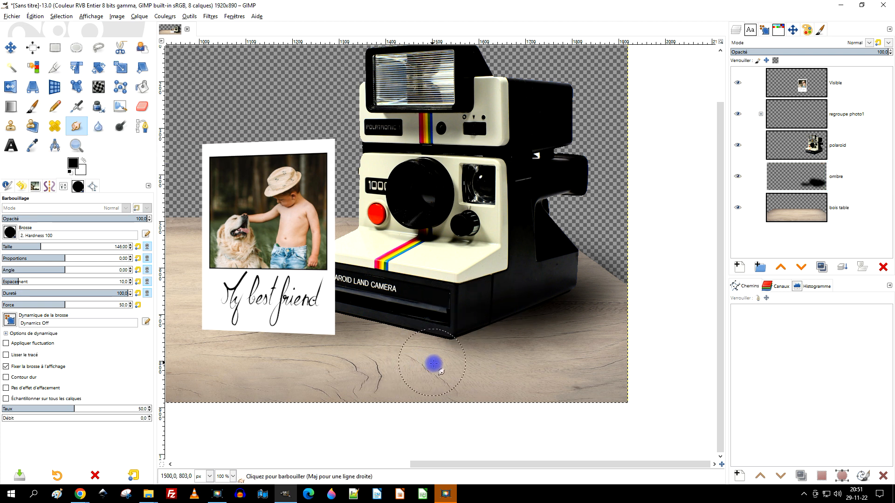
pyautogui.moveTo(428, 371); pyautogui.dragTo(500, 385)
pyautogui.keyDown('shift'); pyautogui.click(678, 371); pyautogui.keyUp('shift')
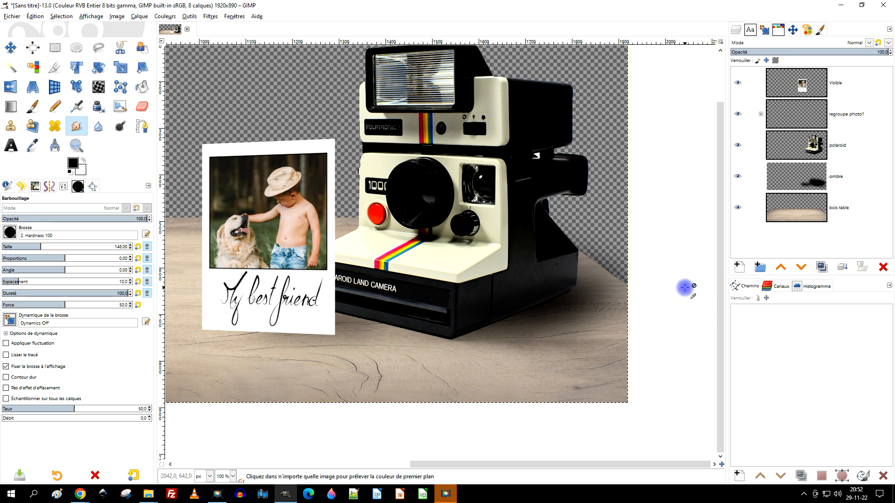
pyautogui.scroll(1, 683, 285)
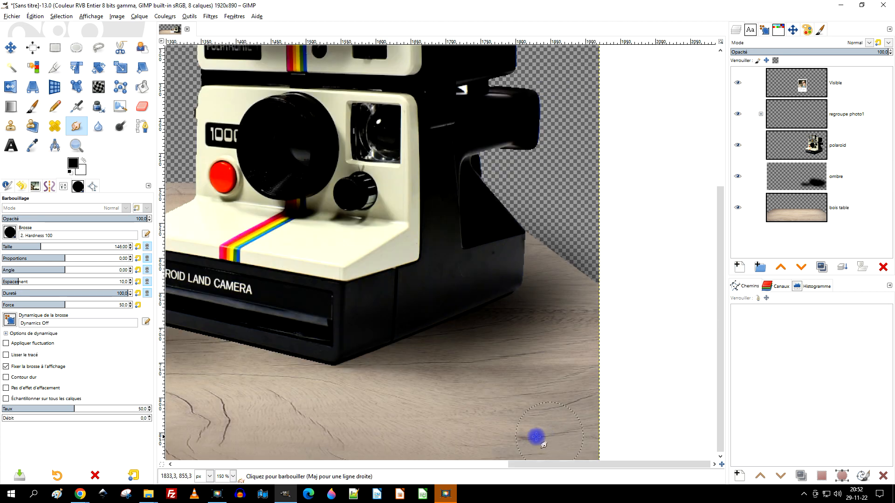
pyautogui.keyDown('shift'); pyautogui.click(681, 325); pyautogui.keyUp('shift')
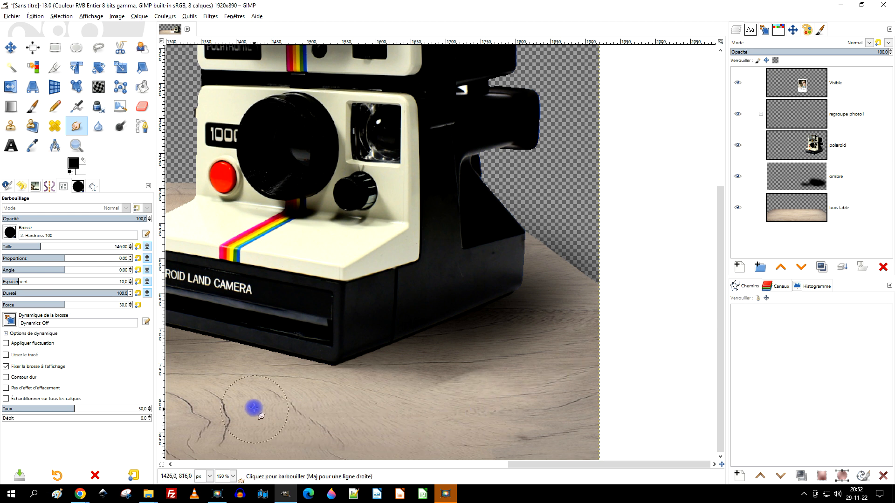
pyautogui.keyDown('shift'); pyautogui.click(608, 406); pyautogui.keyUp('shift')
pyautogui.click(405, 435)
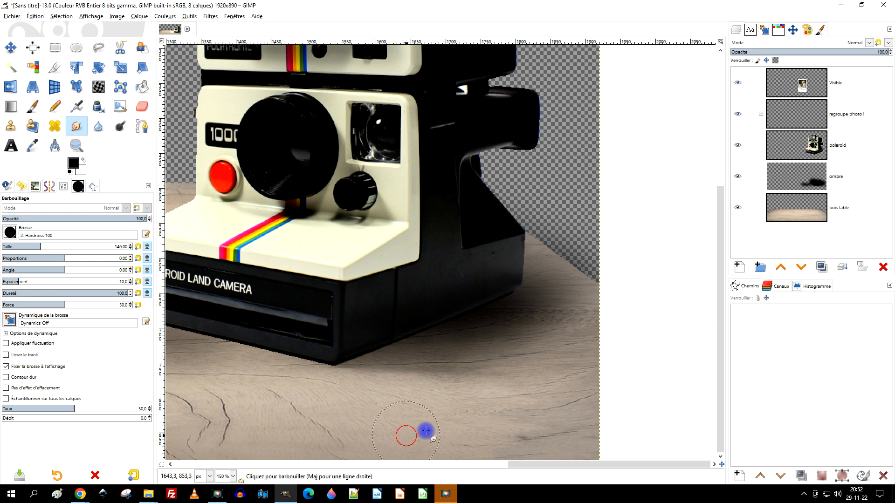
pyautogui.keyDown('shift'); pyautogui.click(651, 345); pyautogui.keyUp('shift')
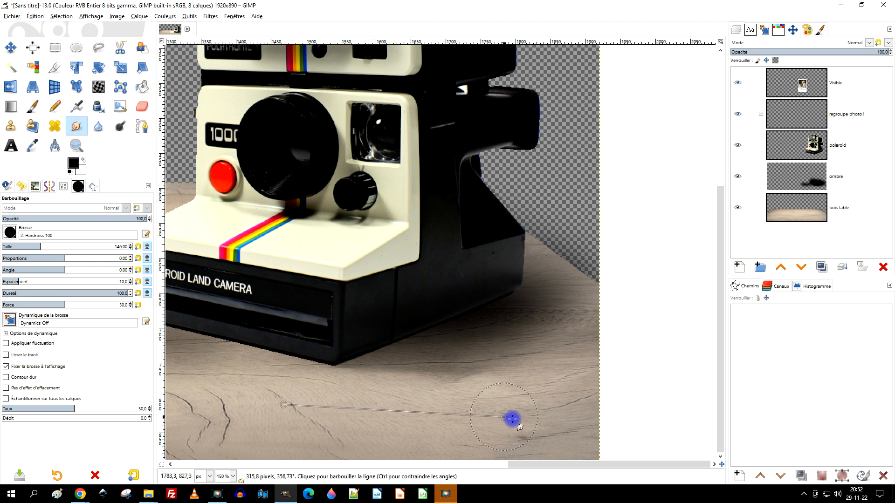
pyautogui.keyDown('ctrl'); pyautogui.scroll(-2, 702, 351); pyautogui.keyUp('ctrl')
pyautogui.keyDown('ctrl'); pyautogui.scroll(2, 702, 350); pyautogui.keyUp('ctrl')
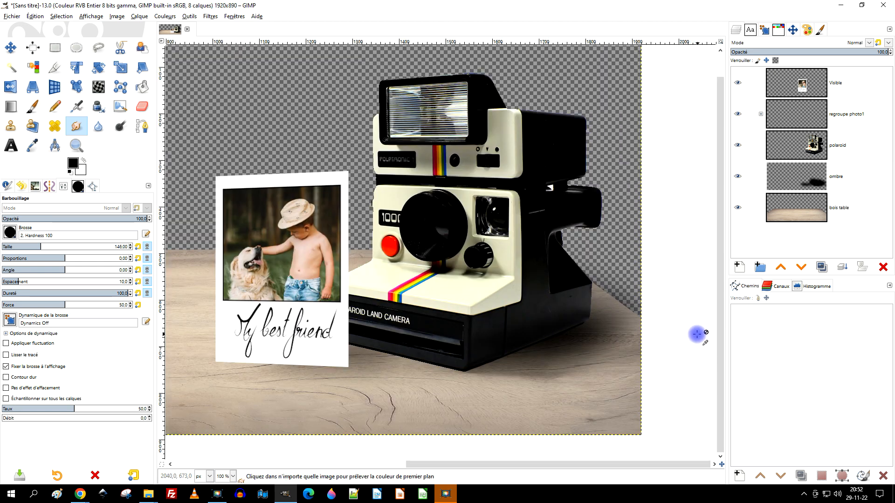
# Undo the last smudge and rework the shadow behind the camera with smudge strokes along the table's rear edge
pyautogui.scroll(3, 535, 319)
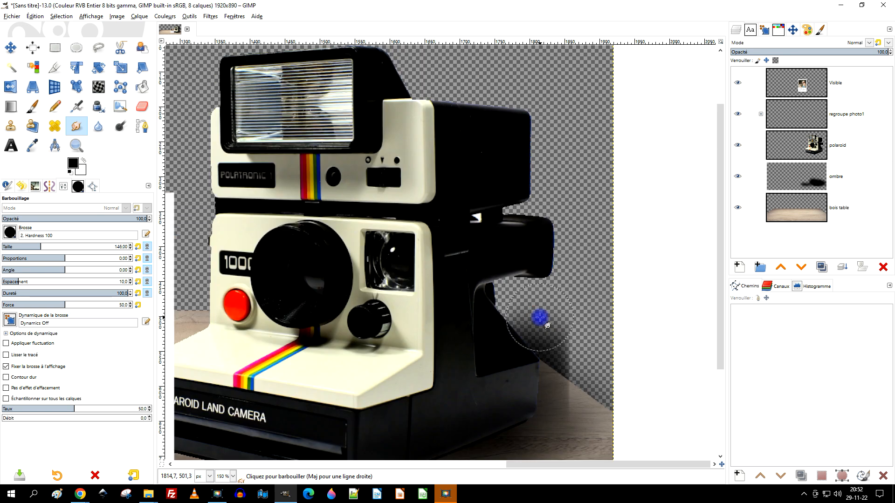
pyautogui.hotkey('ctrl', 'z')
pyautogui.scroll(-3, 594, 357)
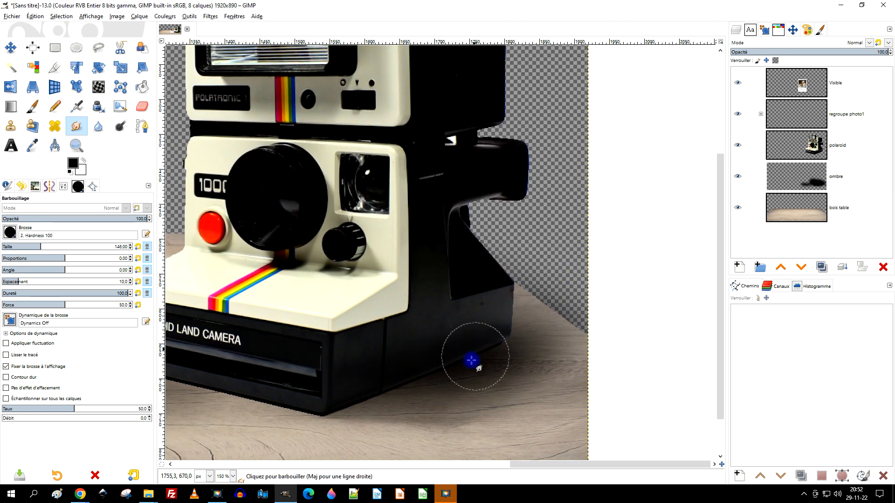
pyautogui.keyDown('ctrl'); pyautogui.scroll(2, 555, 326); pyautogui.keyUp('ctrl')
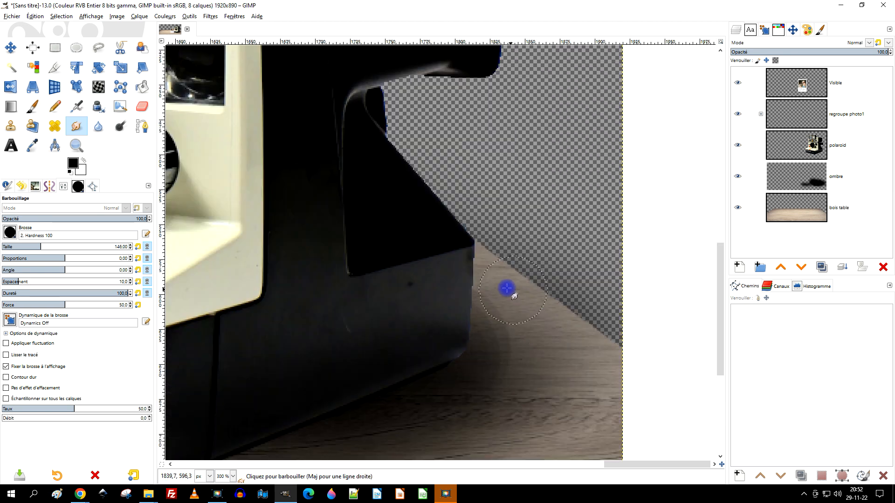
pyautogui.moveTo(532, 297); pyautogui.dragTo(551, 301)
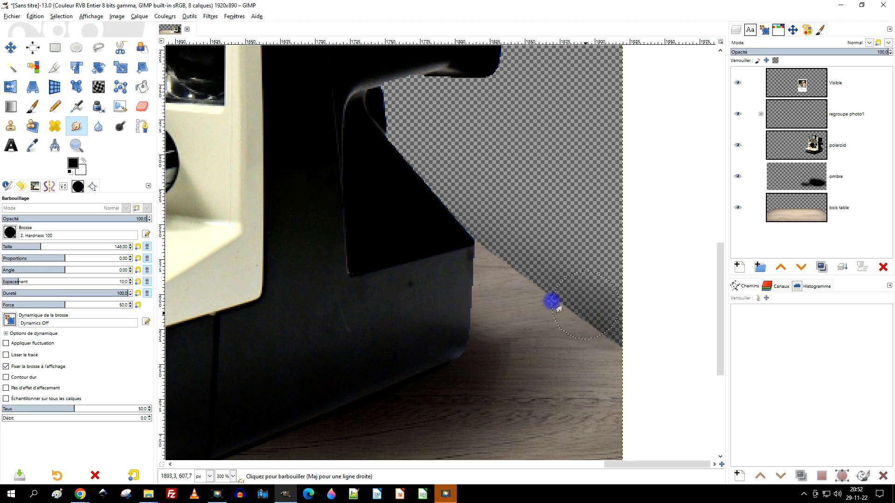
pyautogui.moveTo(552, 239)
pyautogui.mouseDown()
pyautogui.moveTo(581, 280)
pyautogui.moveTo(602, 272)
pyautogui.moveTo(635, 311)
pyautogui.moveTo(616, 258)
pyautogui.moveTo(613, 320)
pyautogui.moveTo(589, 249)
pyautogui.moveTo(569, 300)
pyautogui.moveTo(540, 218)
pyautogui.moveTo(530, 260)
pyautogui.moveTo(548, 256)
pyautogui.moveTo(613, 293)
pyautogui.moveTo(594, 294)
pyautogui.mouseUp()
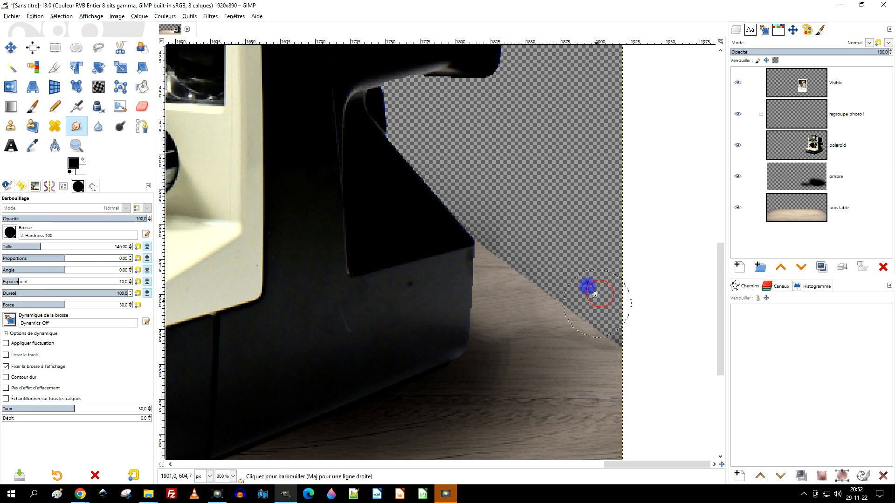
pyautogui.scroll(-2, 608, 279)
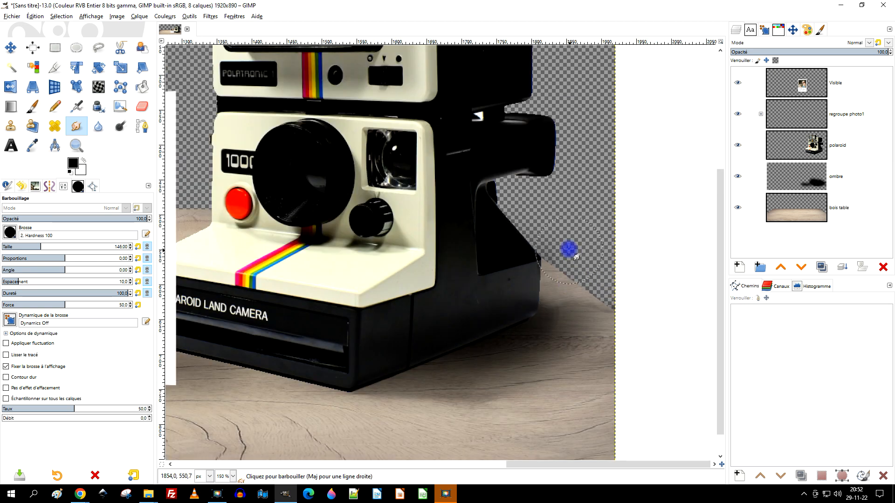
pyautogui.scroll(3, 569, 245)
pyautogui.moveTo(506, 298); pyautogui.dragTo(449, 320)
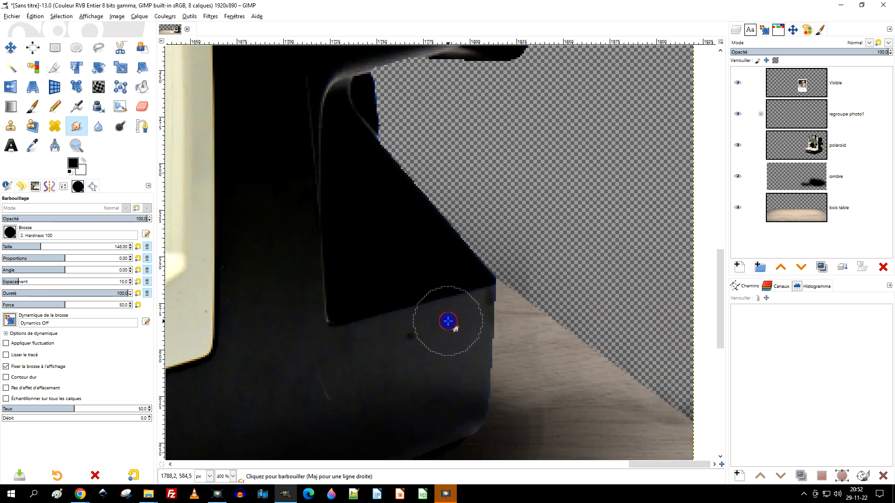
pyautogui.keyDown('shift'); pyautogui.click(708, 414); pyautogui.keyUp('shift')
pyautogui.click(502, 269)
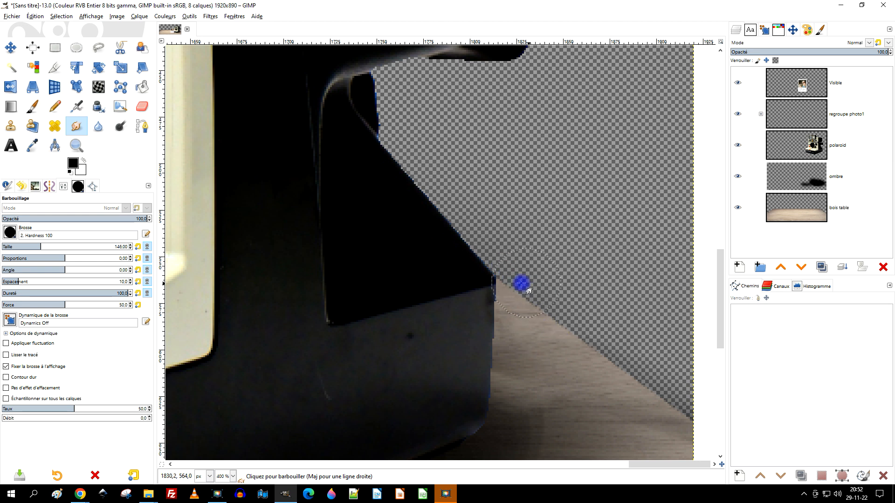
# Erase the shadow spilling past the table's rear edge behind the camera with a straight eraser stroke and free strokes above it
pyautogui.click(142, 107)
pyautogui.click(412, 250)
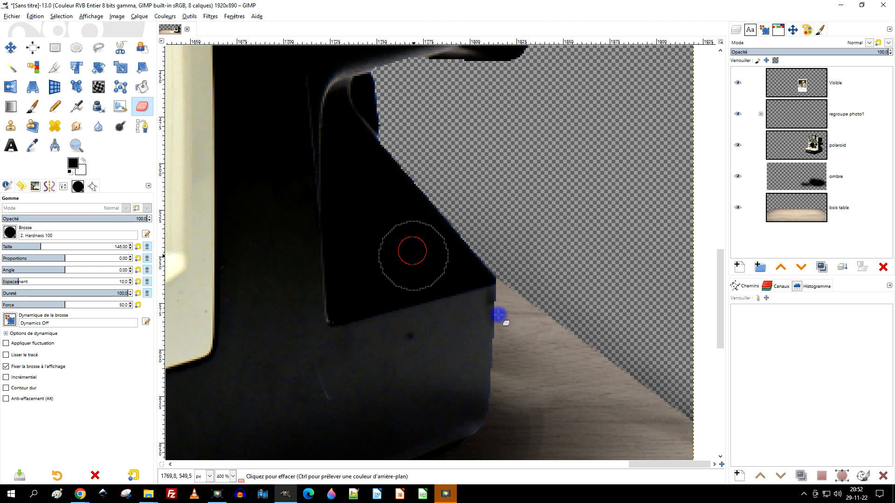
pyautogui.keyDown('shift'); pyautogui.click(699, 417); pyautogui.keyUp('shift')
pyautogui.moveTo(696, 349); pyautogui.dragTo(680, 270)
pyautogui.moveTo(425, 164)
pyautogui.mouseDown()
pyautogui.moveTo(628, 240)
pyautogui.moveTo(663, 167)
pyautogui.mouseUp()
# Trim the shadow's outer edges behind and in front of the camera with more eraser strokes
pyautogui.scroll(-2, 577, 273)
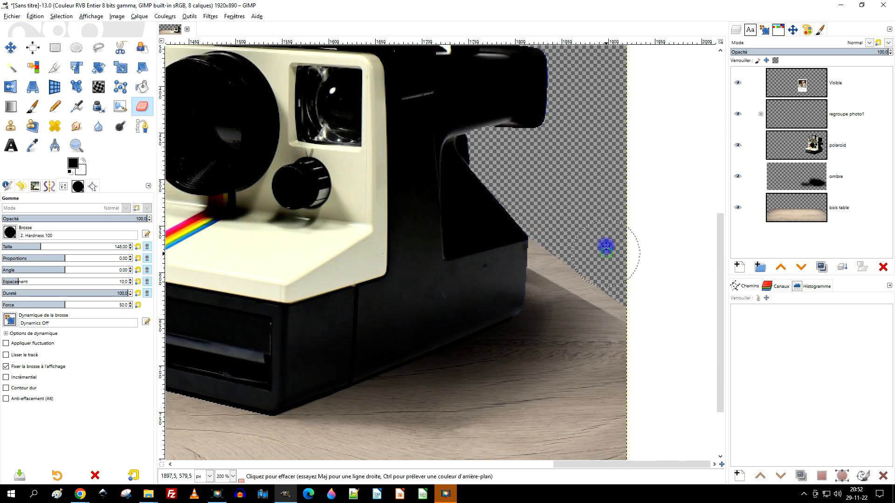
pyautogui.moveTo(606, 247); pyautogui.dragTo(591, 197)
pyautogui.click(456, 199)
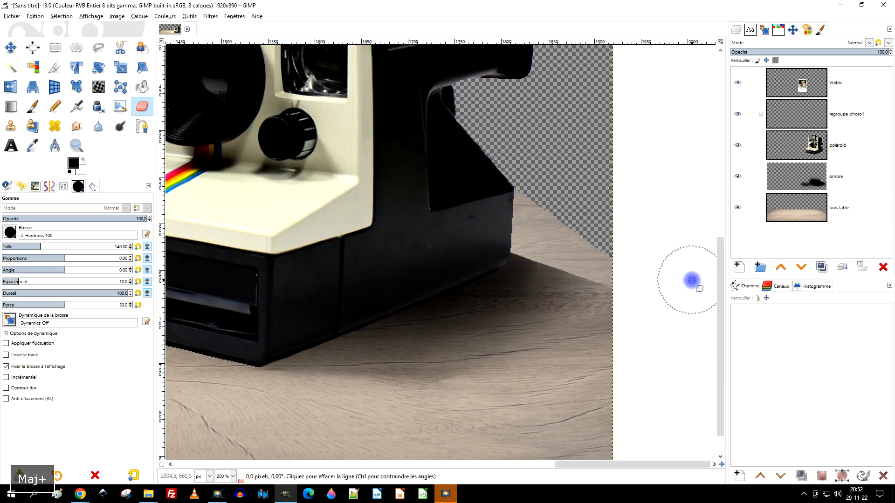
pyautogui.scroll(-2, 613, 250)
pyautogui.scroll(1, 583, 363)
pyautogui.click(404, 372)
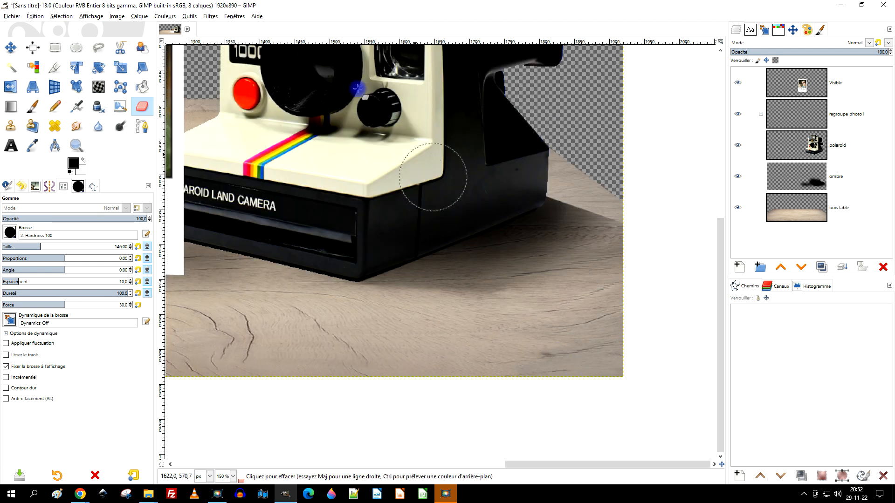
# Apply a Gaussian blur of 6.71 on both axes to the camera's shadow on the "ombre" layer
pyautogui.click(210, 19)
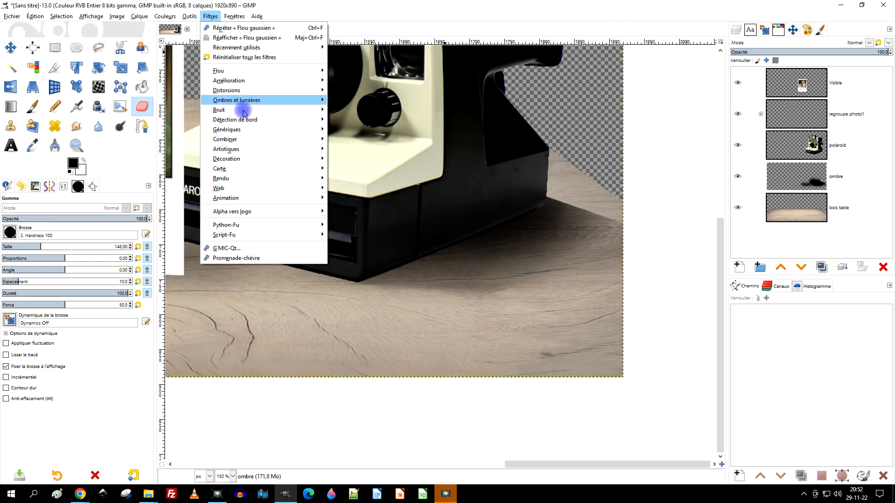
pyautogui.moveTo(294, 72)
pyautogui.click(379, 80)
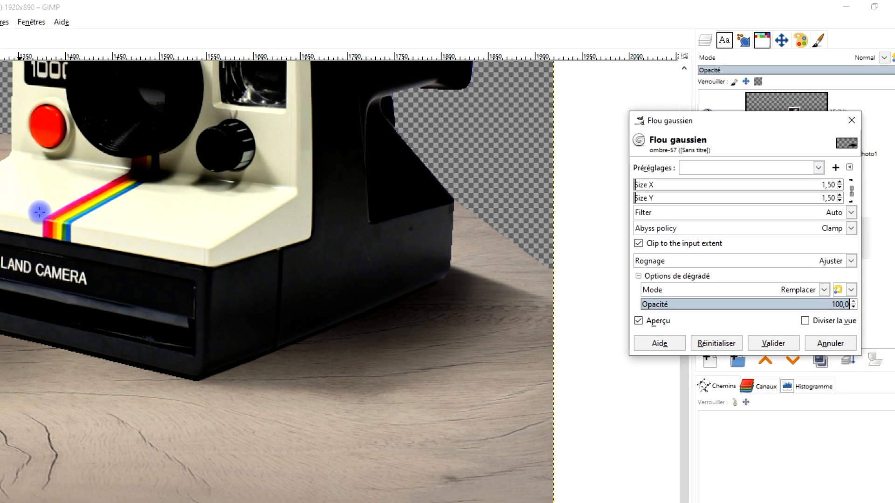
pyautogui.click(700, 139)
pyautogui.moveTo(633, 208)
pyautogui.mouseDown()
pyautogui.moveTo(649, 203)
pyautogui.moveTo(625, 208)
pyautogui.mouseUp()
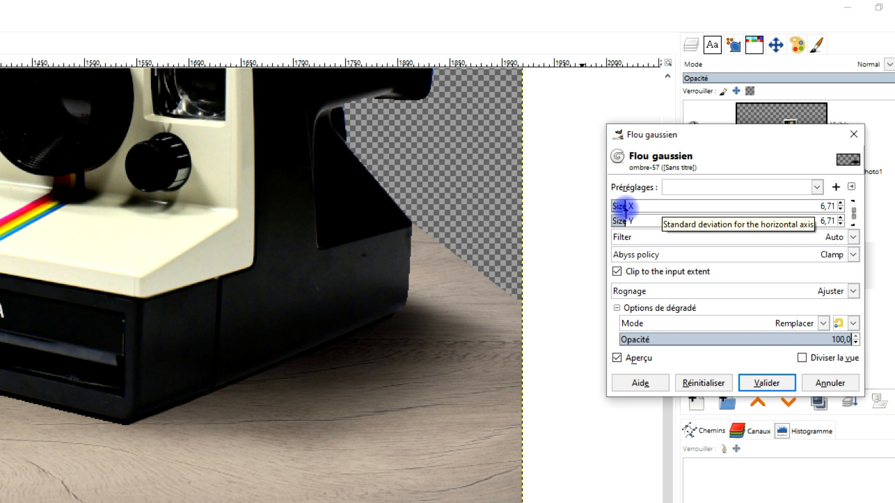
pyautogui.click(767, 382)
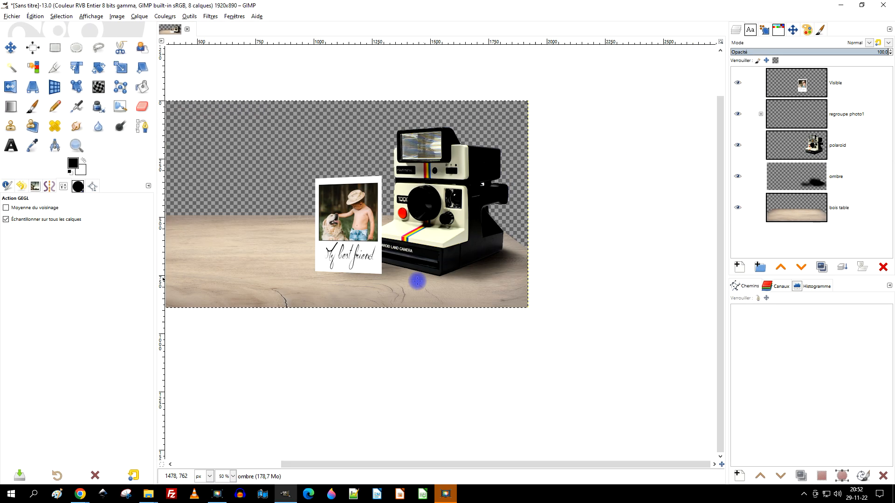
pyautogui.scroll(1, 394, 277)
pyautogui.hscroll(-3, 408, 245)
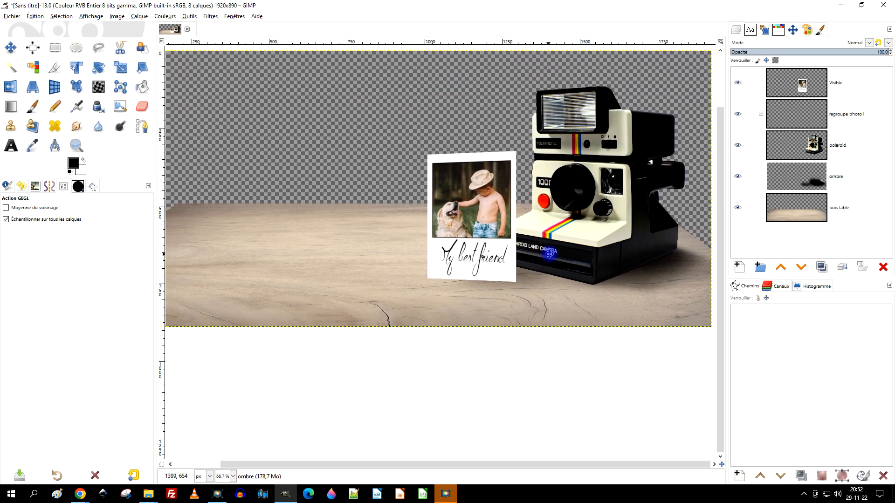
pyautogui.scroll(-1, 550, 231)
pyautogui.moveTo(550, 228); pyautogui.dragTo(563, 243)
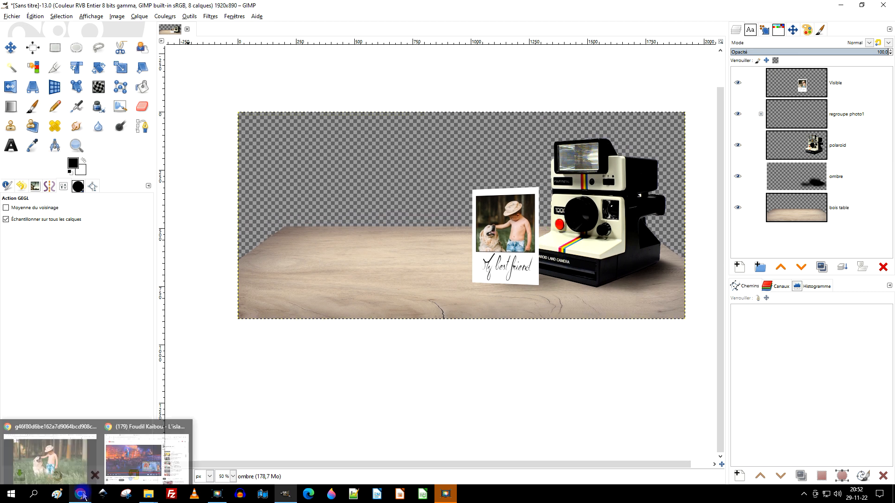
# Switch to Chrome and bring up the Pixabay page with the Siamese kitten in autumn leaves
pyautogui.click(844, 6)
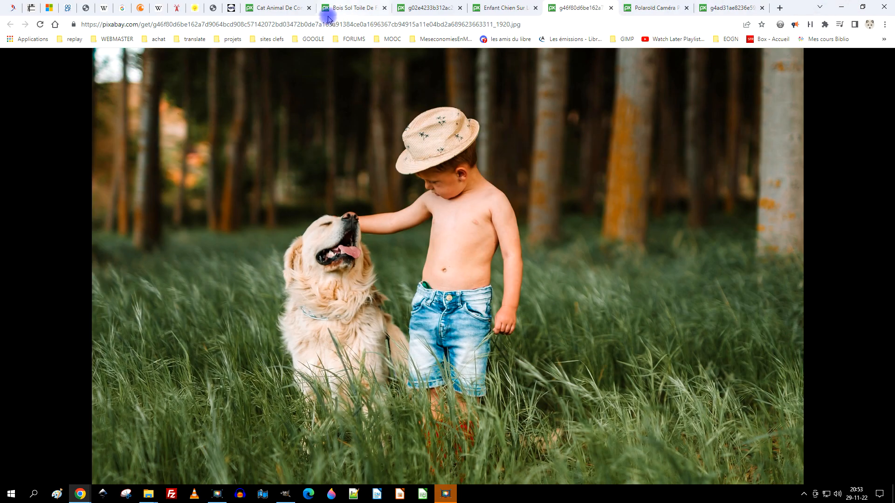
pyautogui.click(349, 8)
pyautogui.click(434, 8)
pyautogui.click(495, 8)
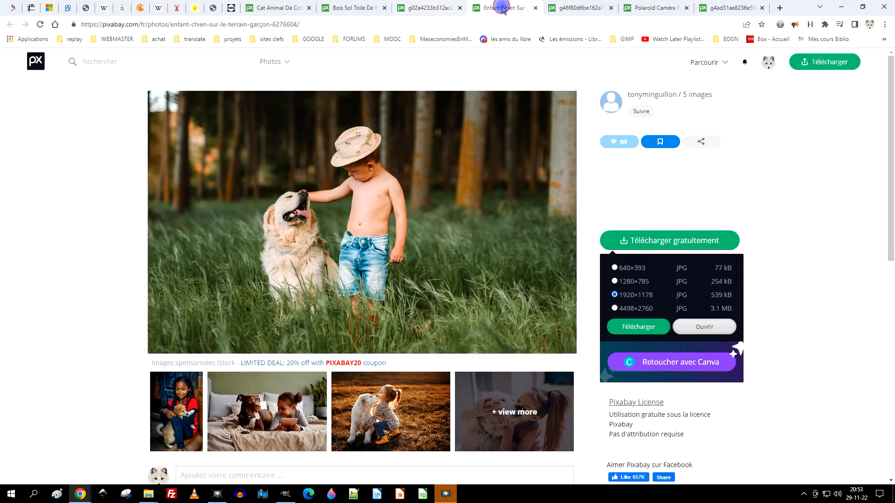
pyautogui.click(282, 7)
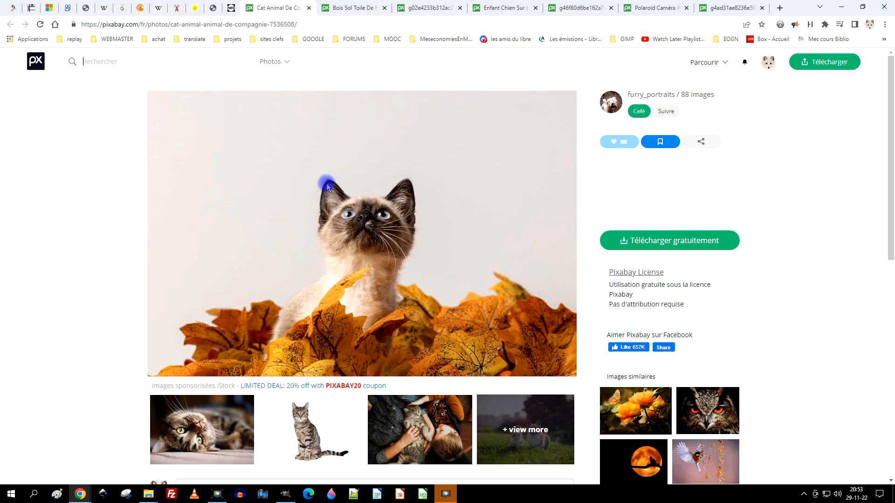
# Open the 1920×1279 version of the kitten photo and copy the image
pyautogui.click(658, 236)
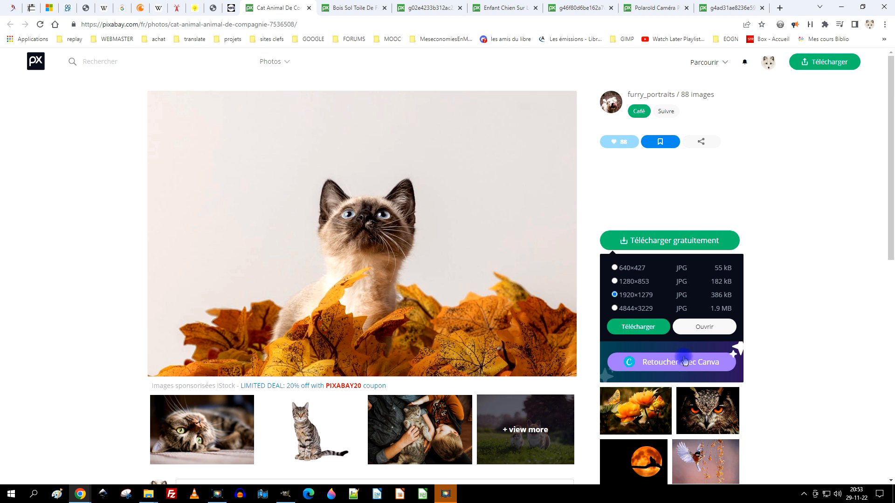
pyautogui.click(711, 327)
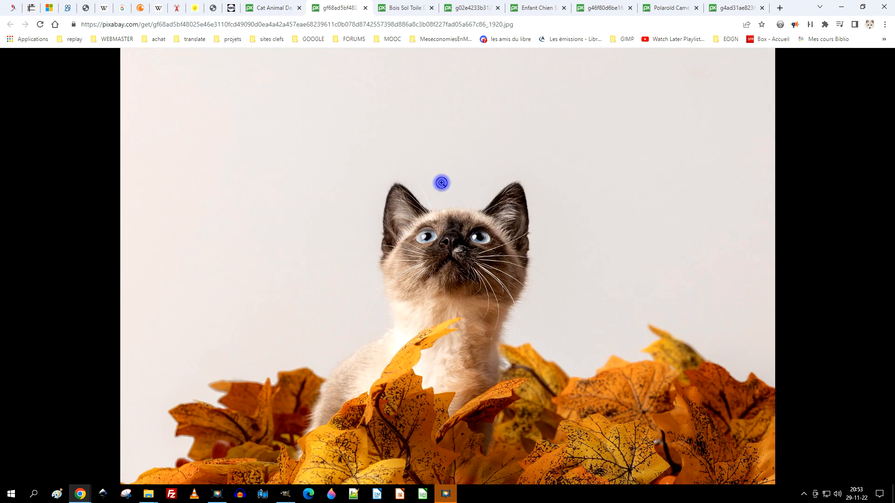
pyautogui.rightClick(441, 184)
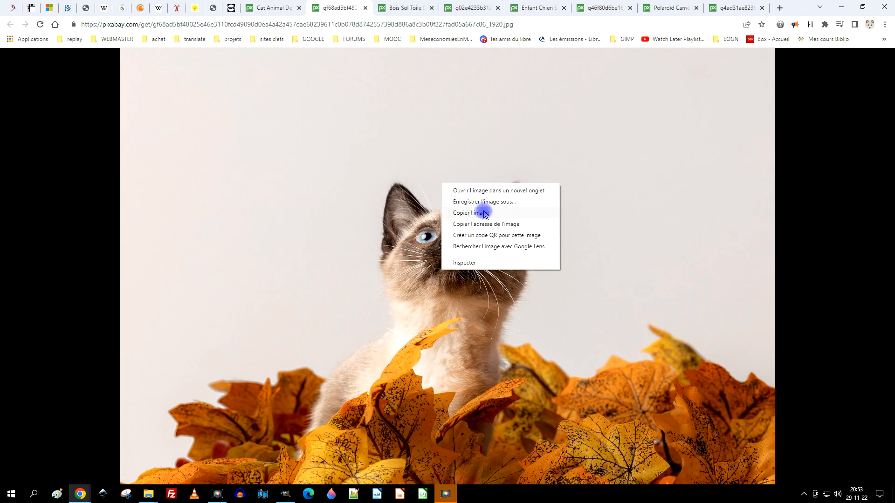
pyautogui.click(484, 214)
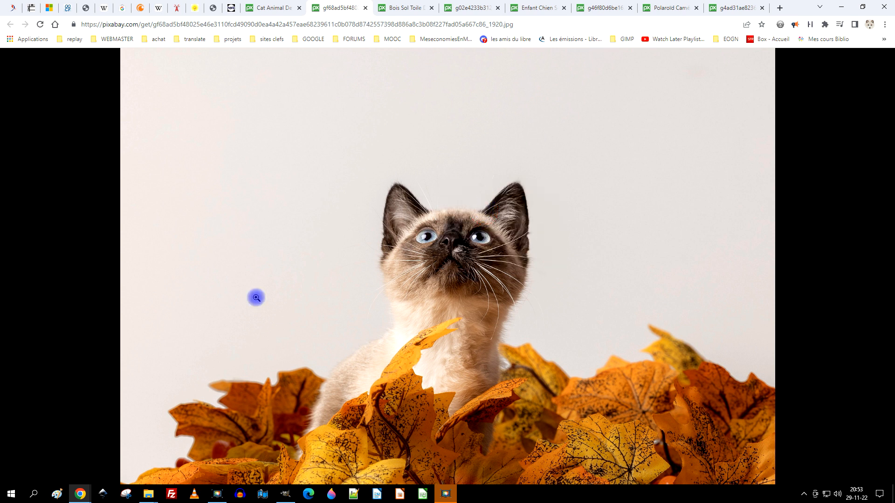
# Switch back to GIMP and rename the "Visible" layer to "photo A"
pyautogui.click(286, 495)
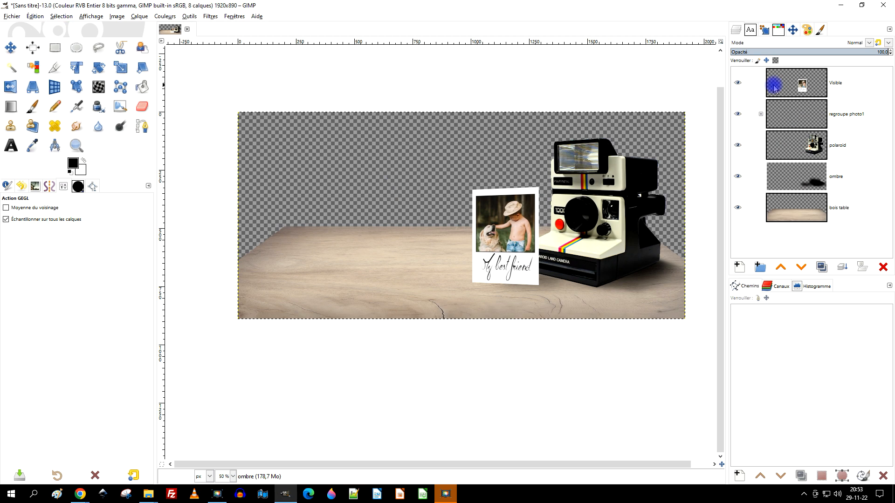
pyautogui.click(837, 84)
pyautogui.doubleClick(840, 85)
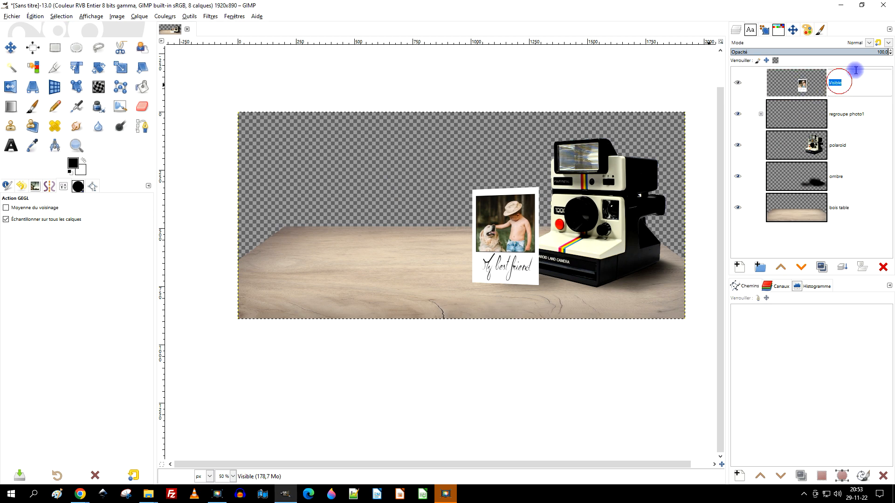
pyautogui.write('p')
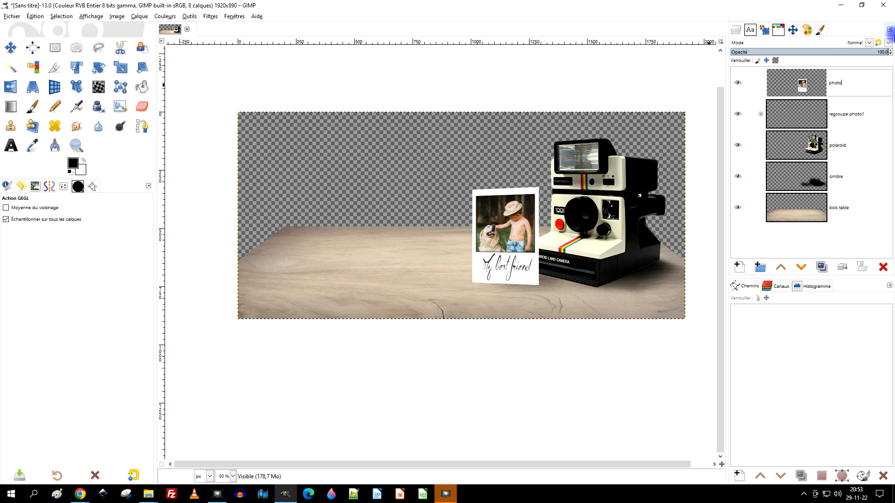
pyautogui.write('hoto')
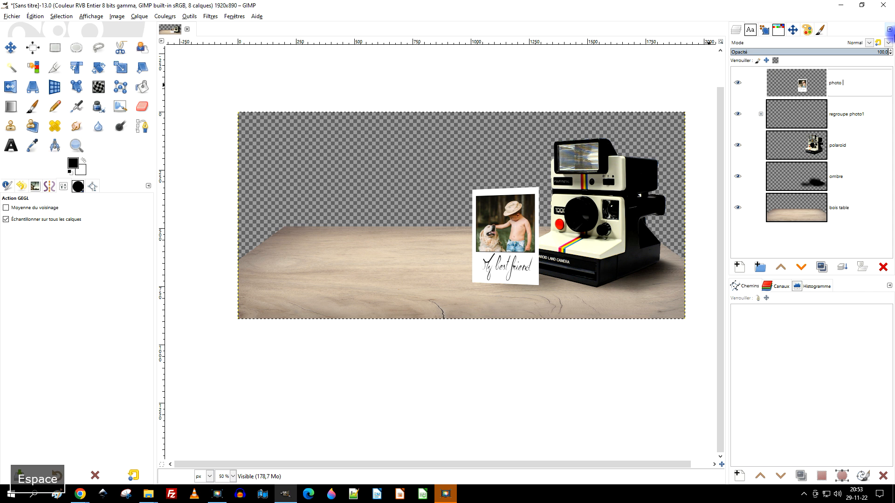
pyautogui.press('Return')
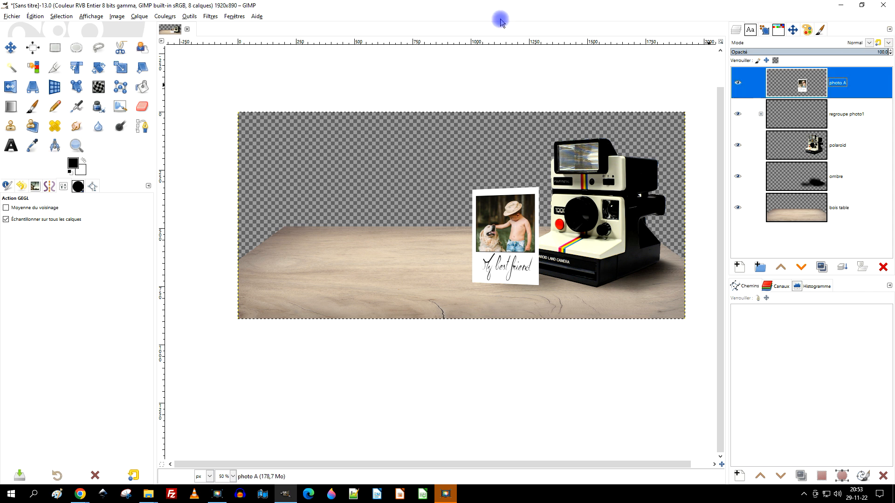
# Paste the copied kitten photo as a new layer above "photo A"
pyautogui.click(38, 17)
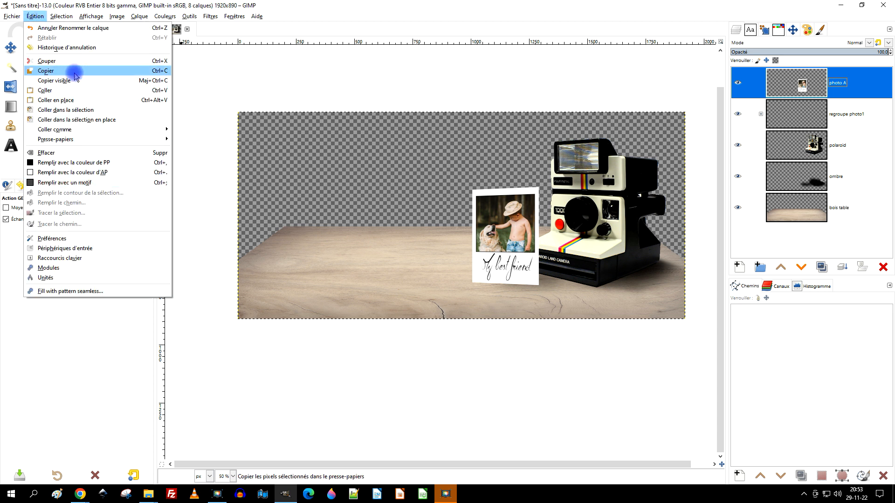
pyautogui.moveTo(84, 129)
pyautogui.click(201, 132)
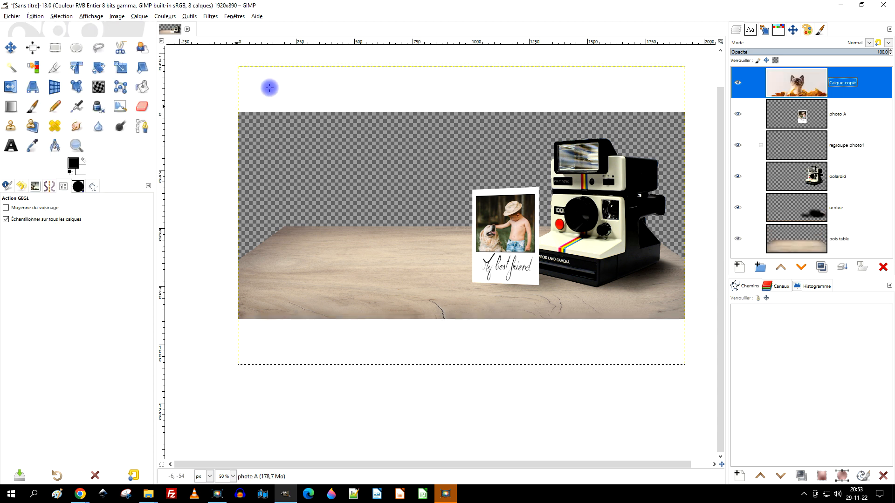
# Scale the kitten layer proportionally to 529 × 353 px and move it in front of the "My best friend" photo
pyautogui.press('-')
pyautogui.press('+')
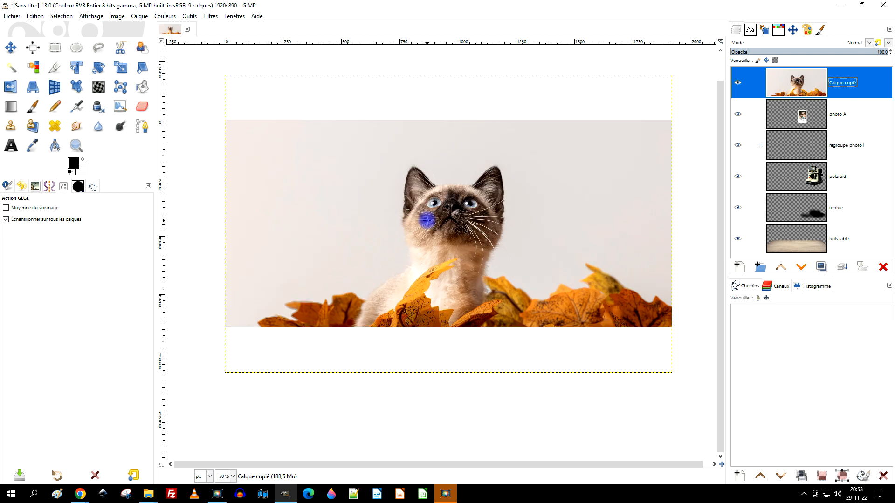
pyautogui.press('-')
pyautogui.click(121, 67)
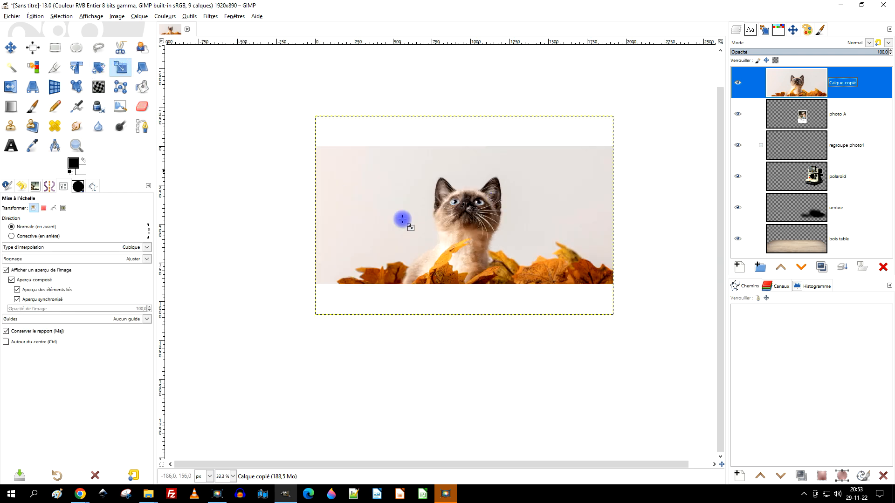
pyautogui.click(464, 213)
pyautogui.click(312, 112)
pyautogui.moveTo(352, 138); pyautogui.dragTo(506, 251)
pyautogui.moveTo(569, 286); pyautogui.dragTo(401, 238)
pyautogui.press('+')
pyautogui.press('+')
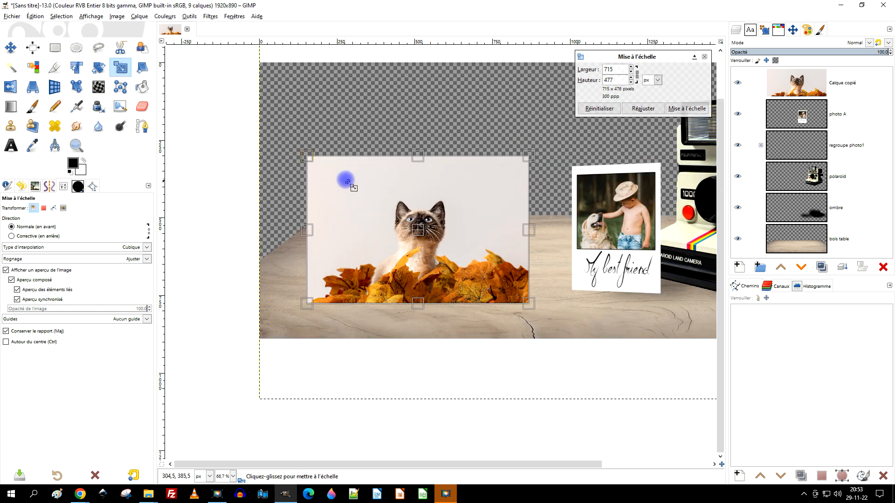
pyautogui.moveTo(308, 155); pyautogui.dragTo(364, 196)
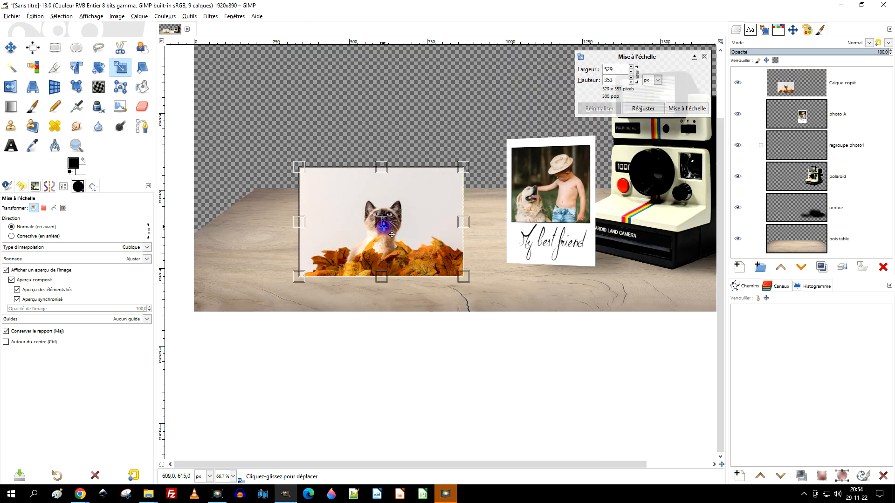
pyautogui.moveTo(390, 233); pyautogui.dragTo(574, 267)
# Tilt the kitten photo backward around its X axis with a 3D transform so it lies flat on the tabletop
pyautogui.click(55, 88)
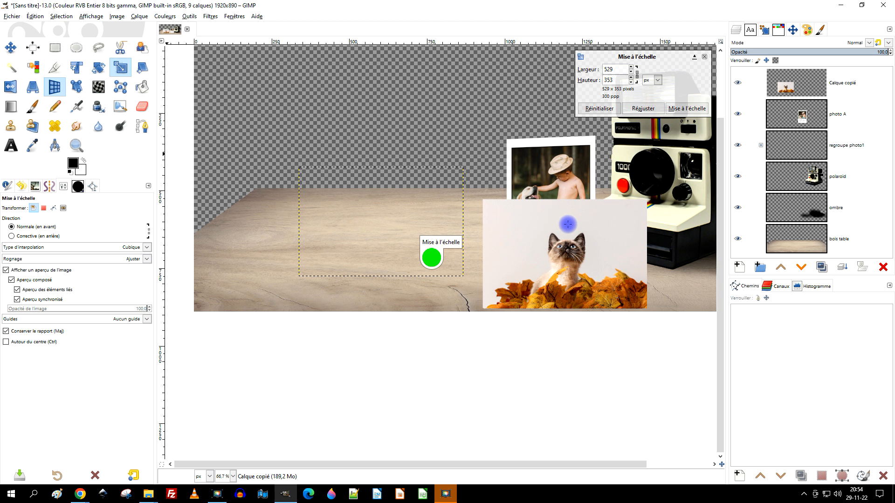
pyautogui.click(585, 245)
pyautogui.click(629, 91)
pyautogui.moveTo(661, 80); pyautogui.dragTo(666, 80)
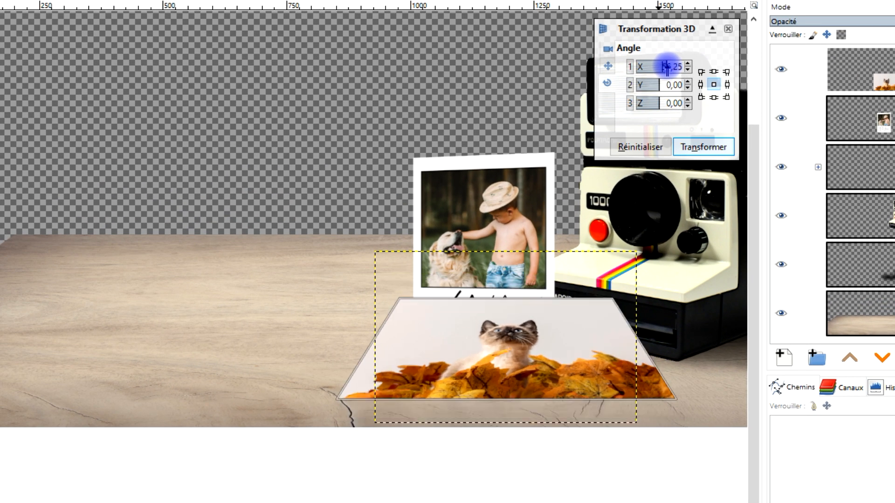
pyautogui.click(699, 147)
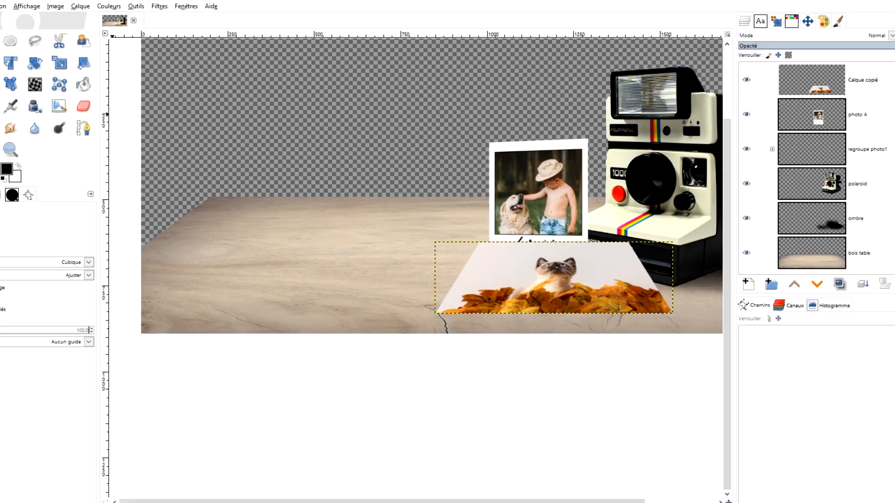
# Move the flat kitten photo to the empty table area beside the "My best friend" photo and expand its layer to the image size
pyautogui.click(10, 46)
pyautogui.moveTo(563, 279); pyautogui.dragTo(413, 252)
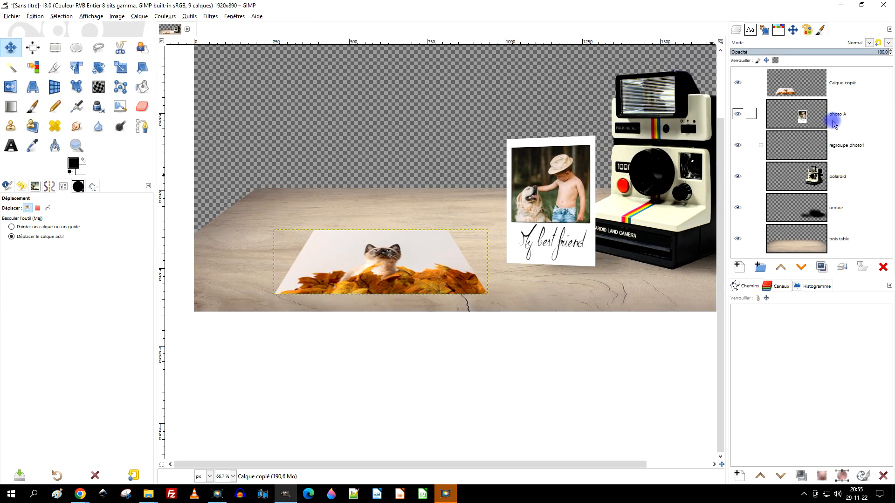
pyautogui.rightClick(803, 88)
pyautogui.click(785, 221)
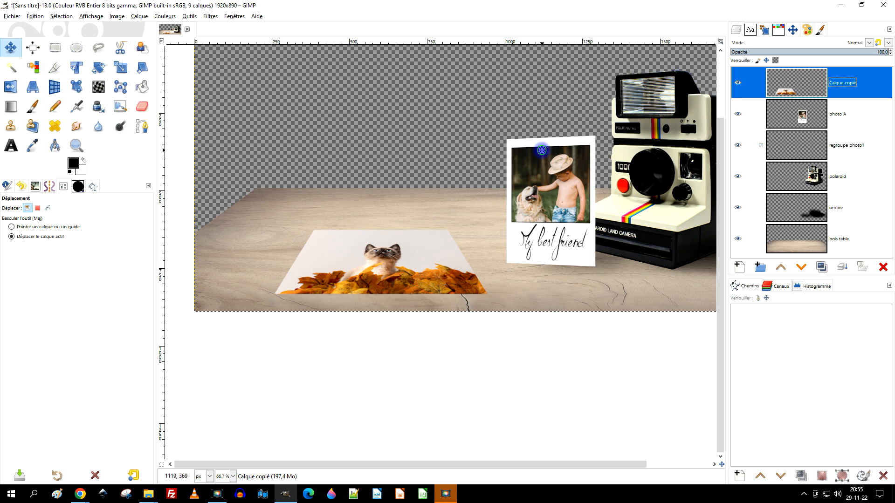
# Warp the kitten photo's front-right and rear-left corners by moving pixels so they curl slightly, and undo the last stroke
pyautogui.moveTo(541, 150); pyautogui.dragTo(548, 194)
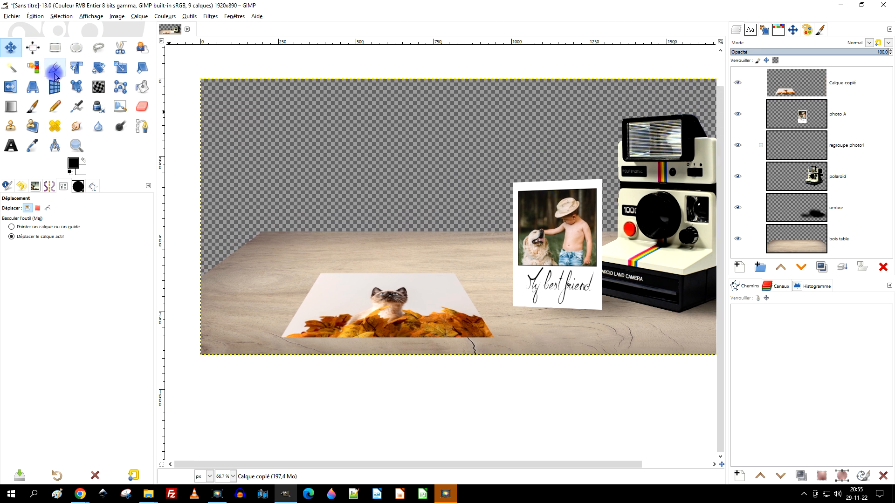
pyautogui.click(98, 86)
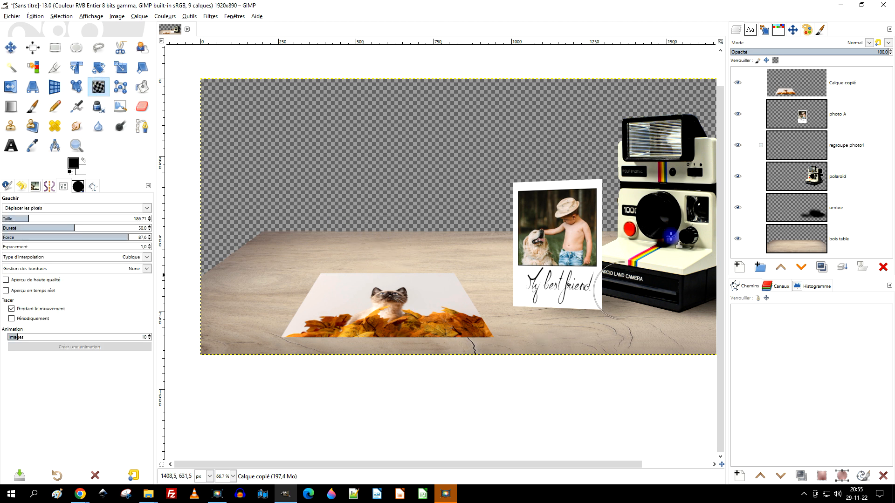
pyautogui.moveTo(513, 372)
pyautogui.mouseDown()
pyautogui.moveTo(490, 351)
pyautogui.moveTo(492, 341)
pyautogui.mouseUp()
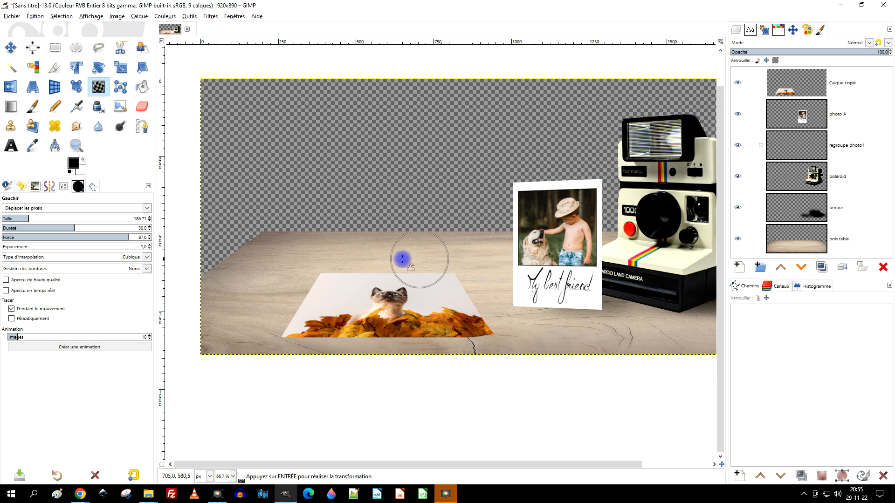
pyautogui.moveTo(315, 269); pyautogui.dragTo(314, 260)
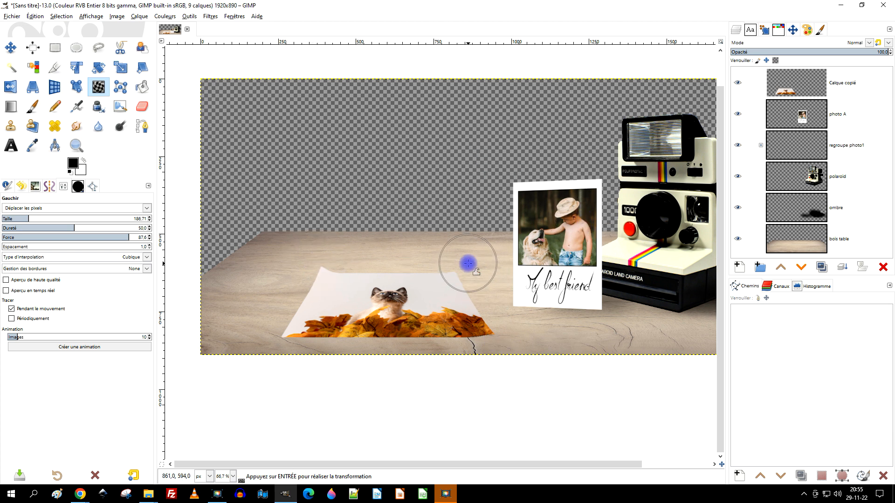
pyautogui.hotkey('ctrl', 'z')
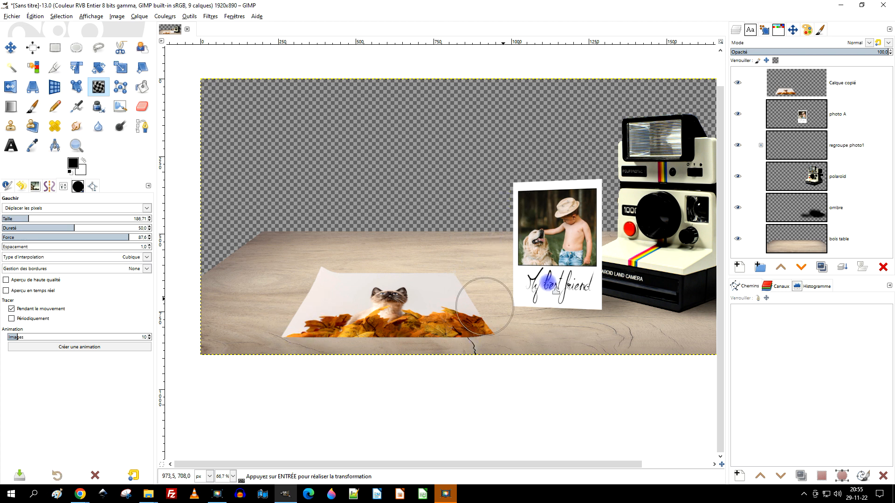
pyautogui.click(55, 47)
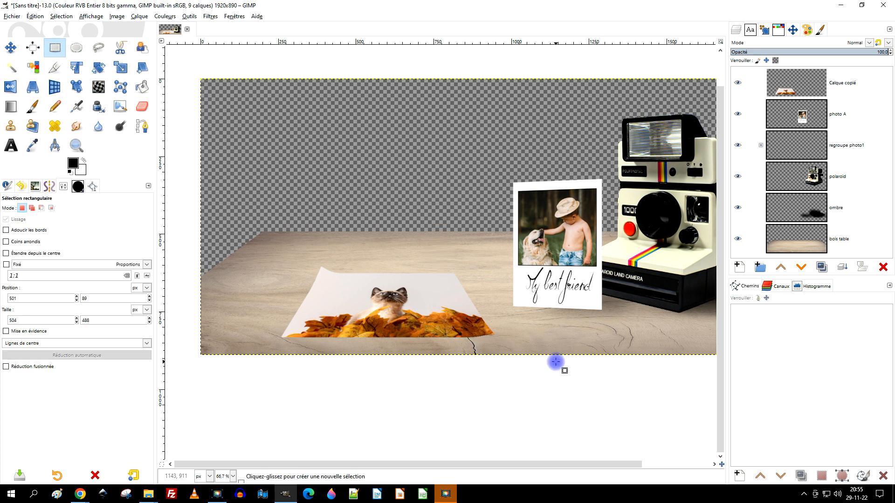
# Add a transparent 1920 × 890 px layer named "ombre" between the kitten photo layer and the "photo A" layer
pyautogui.click(811, 88)
pyautogui.keyDown('ctrl'); pyautogui.scroll(3, 494, 336); pyautogui.keyUp('ctrl')
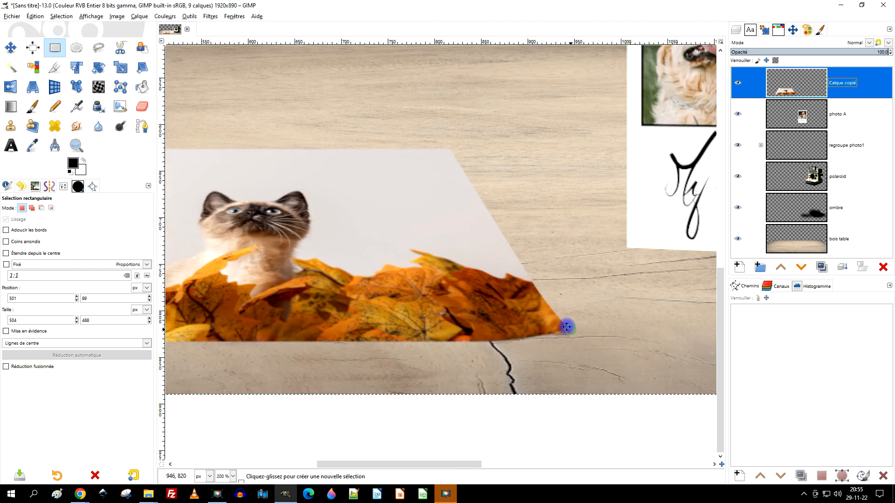
pyautogui.scroll(2, 566, 328)
pyautogui.click(805, 115)
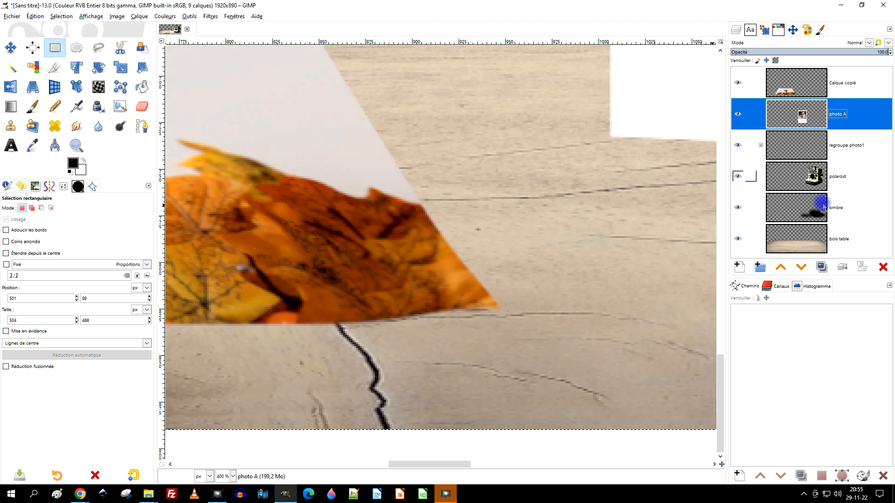
pyautogui.click(745, 269)
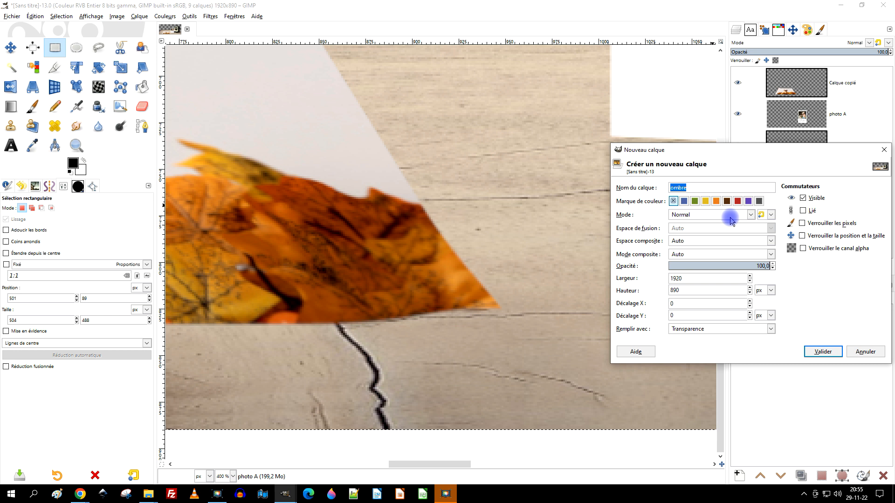
pyautogui.click(816, 350)
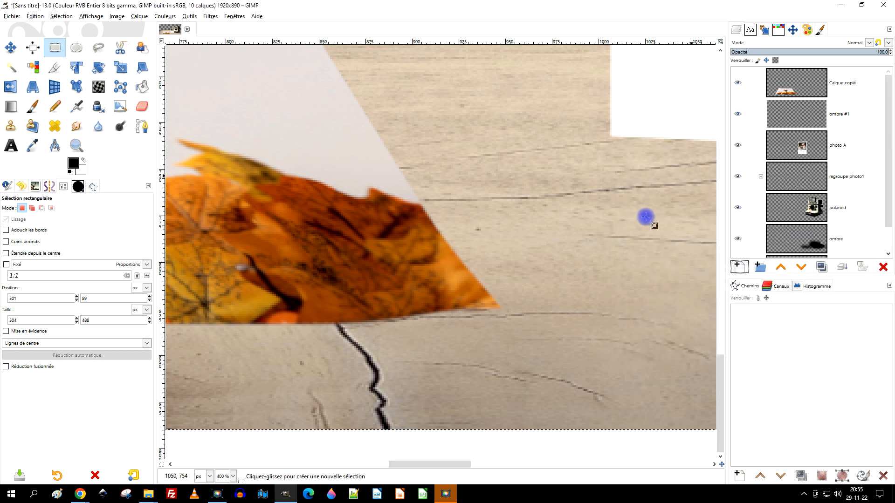
# Paint black beneath the kitten photo's front-right corner on the new shadow layer, and smudge it into a tapered shape along the edge
pyautogui.click(33, 106)
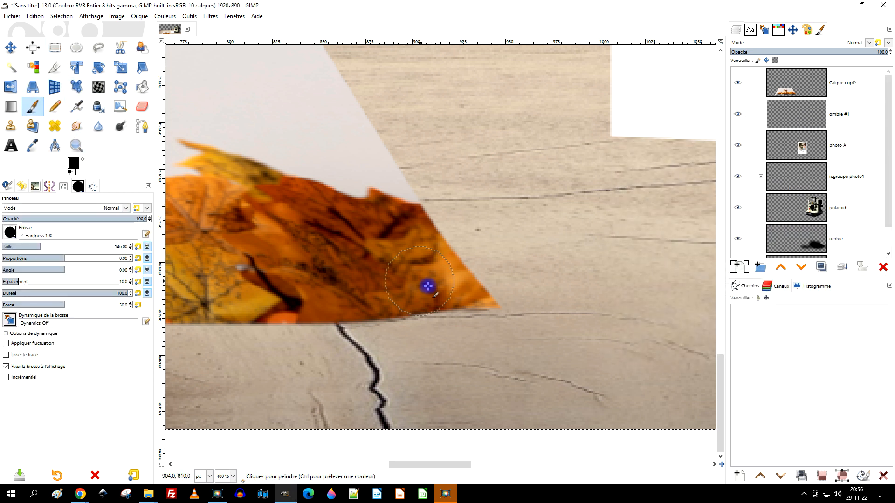
pyautogui.moveTo(410, 290); pyautogui.dragTo(456, 299)
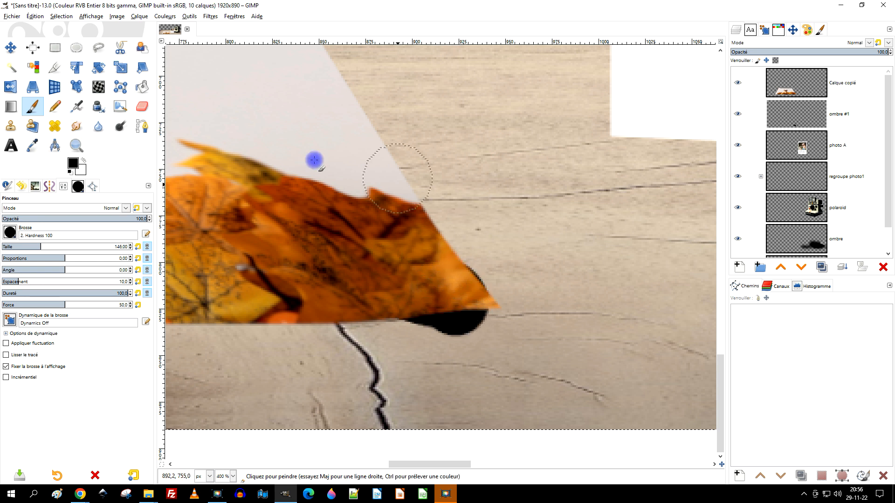
pyautogui.click(151, 106)
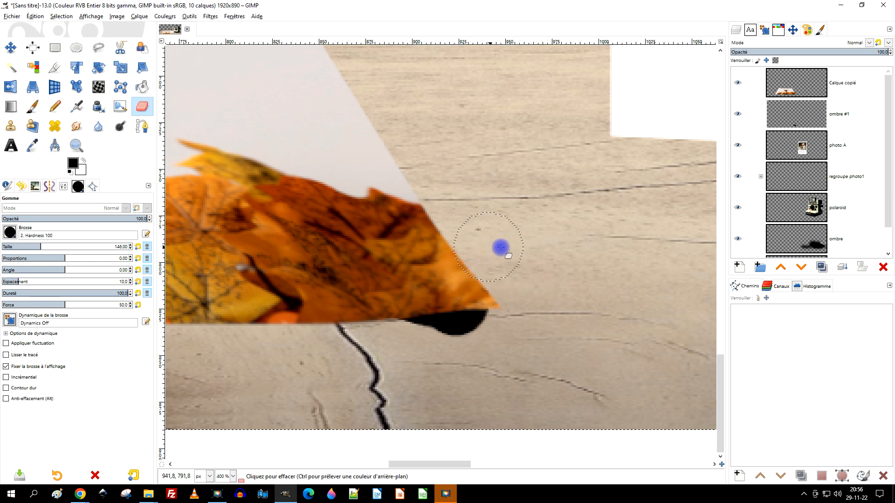
pyautogui.click(76, 125)
pyautogui.moveTo(360, 321)
pyautogui.mouseDown()
pyautogui.moveTo(349, 314)
pyautogui.moveTo(478, 323)
pyautogui.moveTo(483, 289)
pyautogui.mouseUp()
pyautogui.scroll(1, 485, 330)
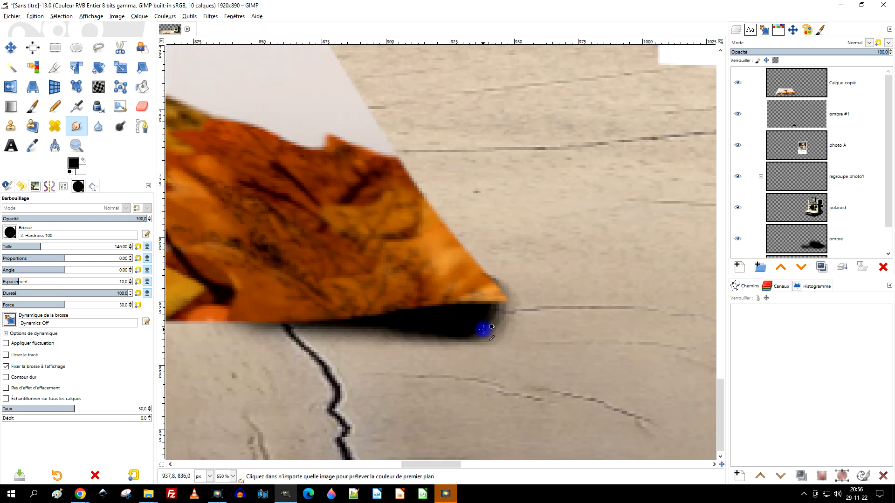
pyautogui.scroll(-1, 520, 327)
# Soften the kitten photo's corner shadow with a Gaussian blur of 7.01 in X and Y
pyautogui.click(822, 125)
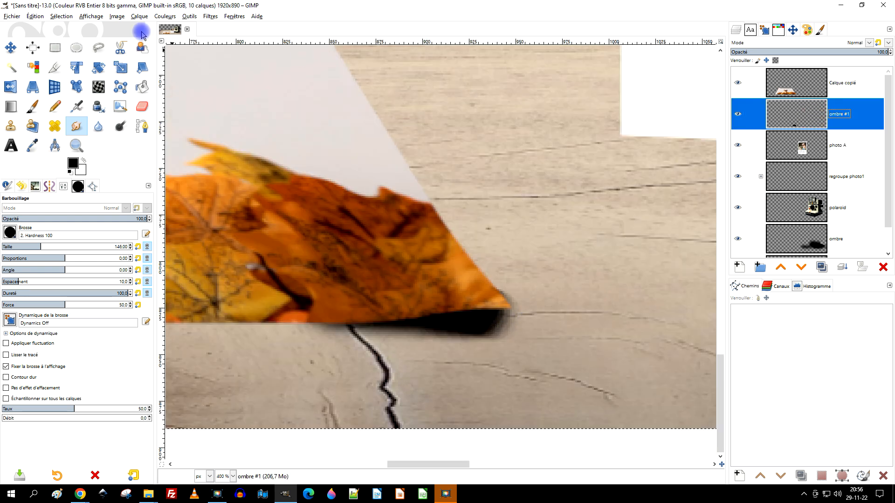
pyautogui.click(208, 15)
pyautogui.moveTo(286, 71)
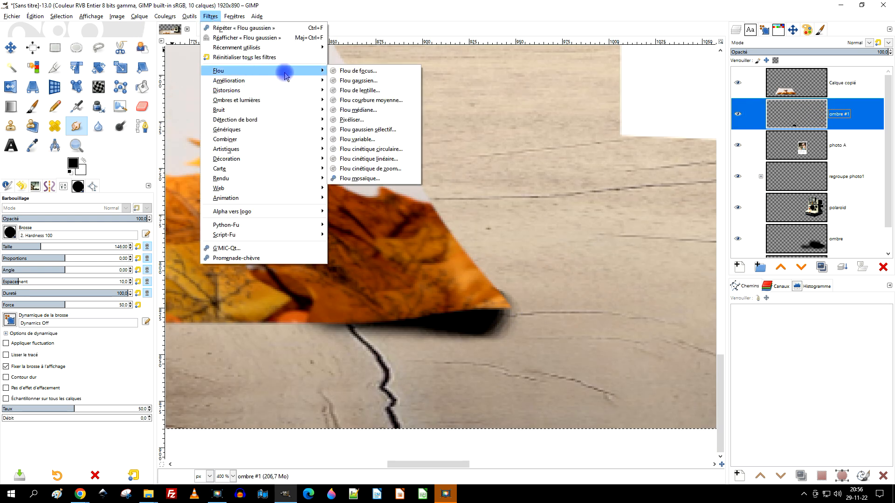
pyautogui.click(383, 83)
pyautogui.click(703, 137)
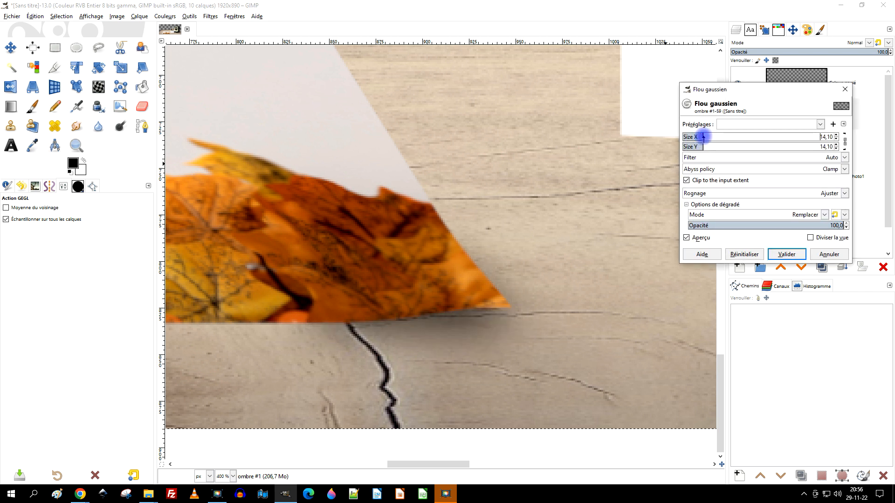
pyautogui.moveTo(700, 137); pyautogui.dragTo(698, 137)
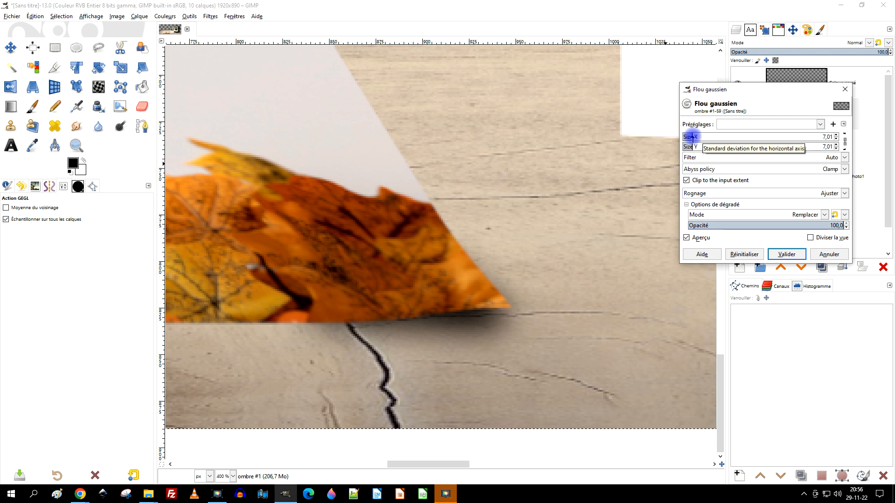
pyautogui.scroll(-6, 542, 319)
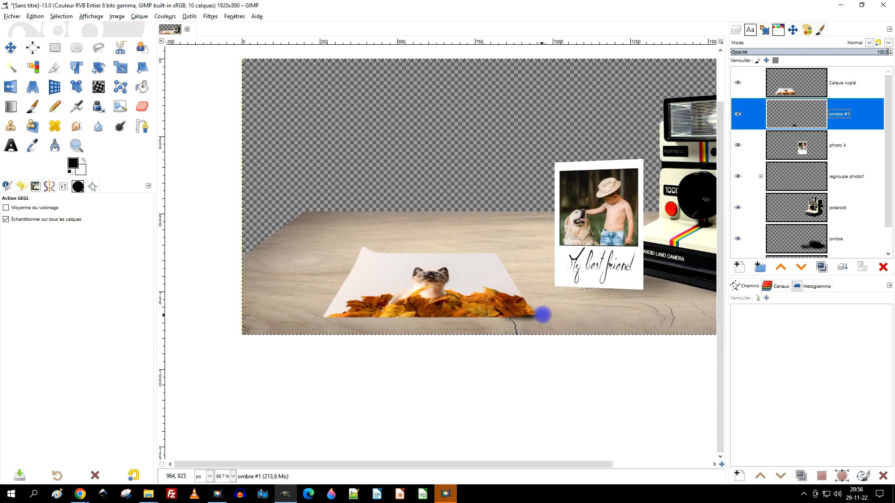
# Reduce the opacity of the kitten photo's shadow layer to about 75%
pyautogui.scroll(2, 541, 317)
pyautogui.moveTo(614, 297); pyautogui.dragTo(503, 310)
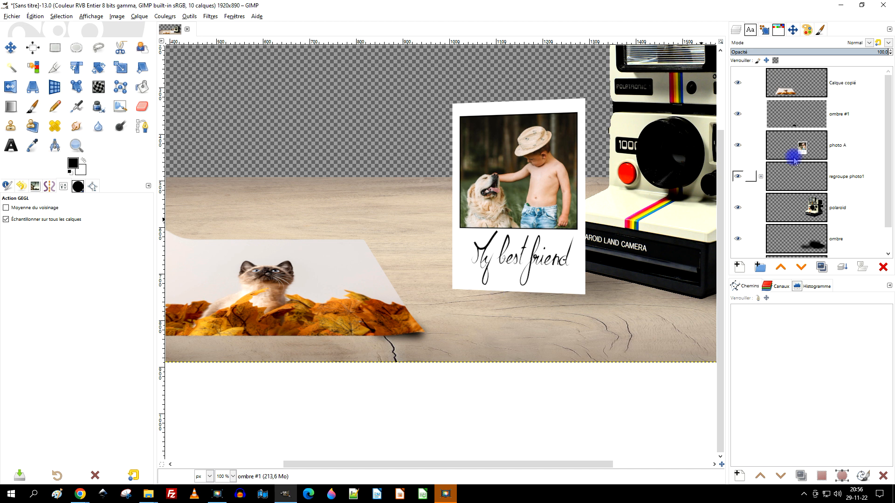
pyautogui.click(849, 53)
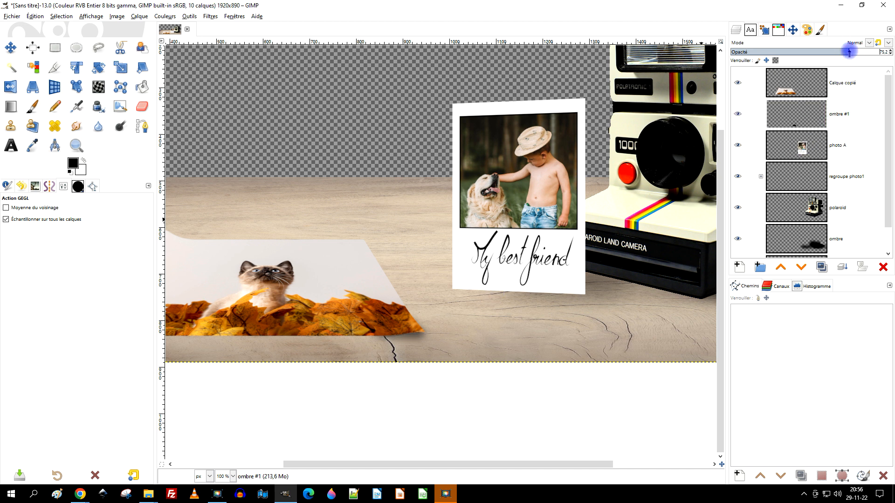
pyautogui.scroll(-2, 425, 273)
pyautogui.scroll(1, 416, 276)
pyautogui.moveTo(472, 312); pyautogui.dragTo(466, 314)
pyautogui.moveTo(583, 213); pyautogui.dragTo(615, 235)
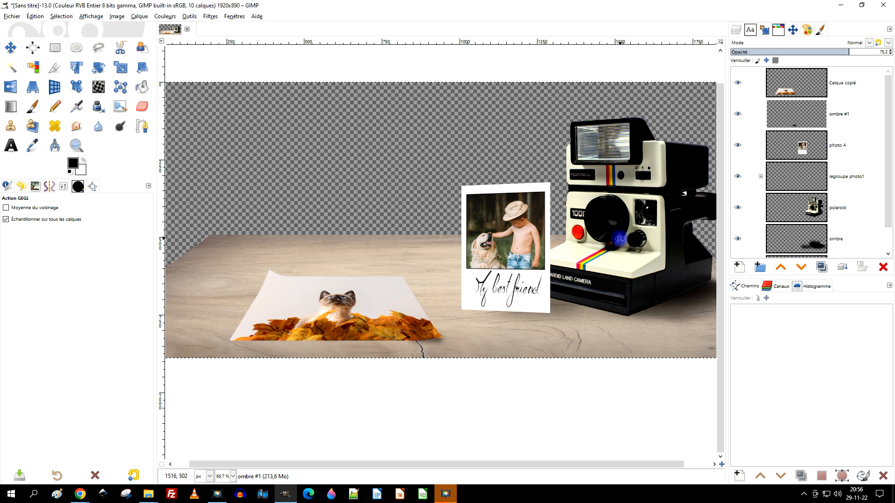
# Add a white-filled 1920 × 890 px layer and move it below the "bois table" layer
pyautogui.scroll(-1, 829, 193)
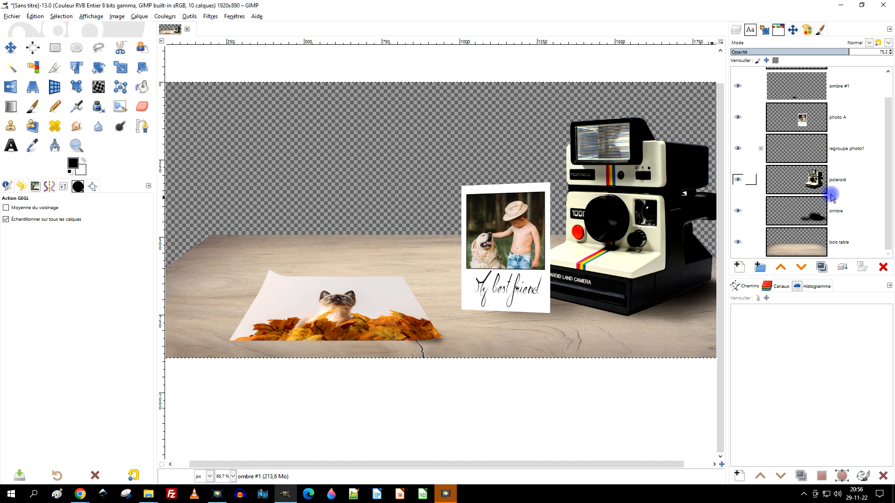
pyautogui.click(826, 247)
pyautogui.click(757, 270)
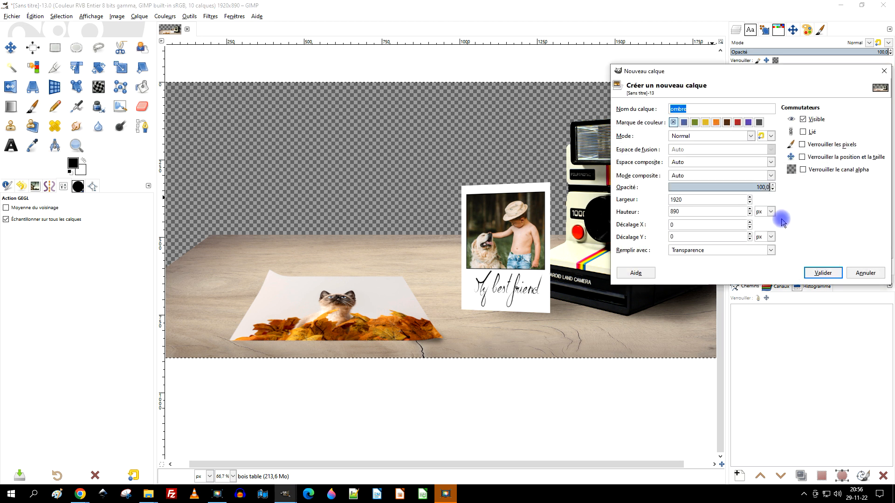
pyautogui.click(699, 250)
pyautogui.click(687, 285)
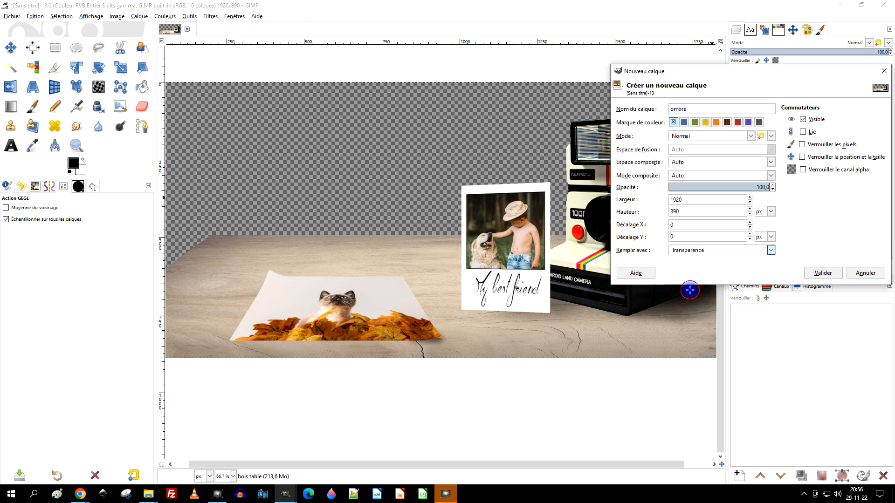
pyautogui.click(822, 273)
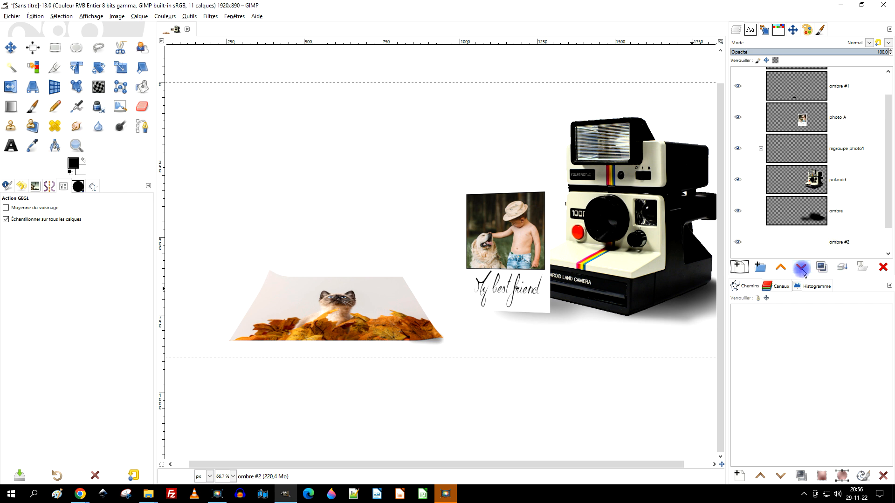
pyautogui.click(802, 268)
# Rename the white layer at the bottom of the stack as "fond"
pyautogui.doubleClick(834, 240)
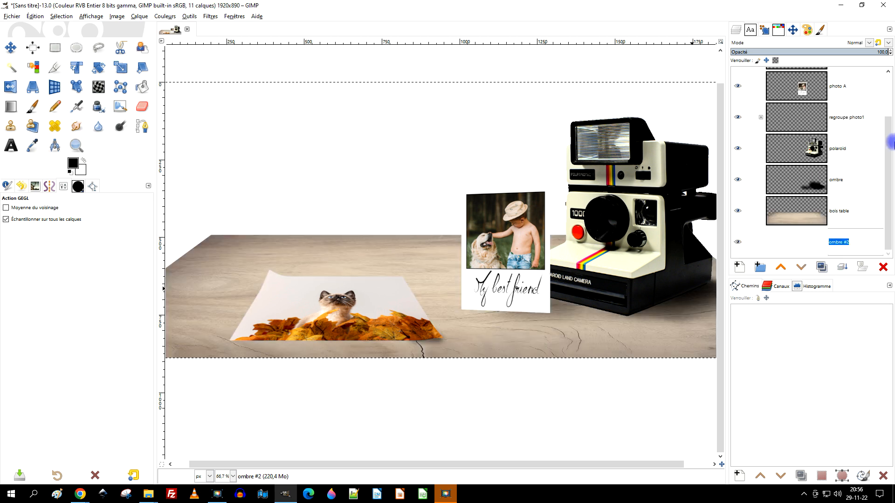
pyautogui.write('f')
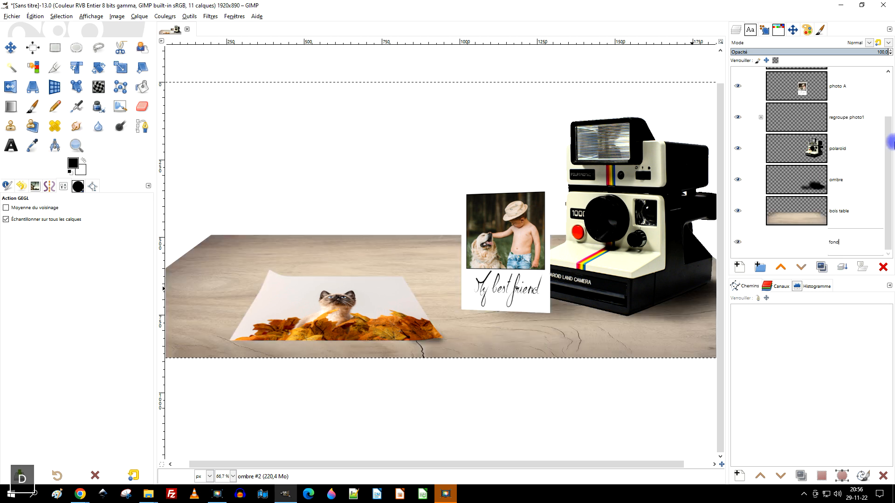
pyautogui.write('ond')
pyautogui.press('Return')
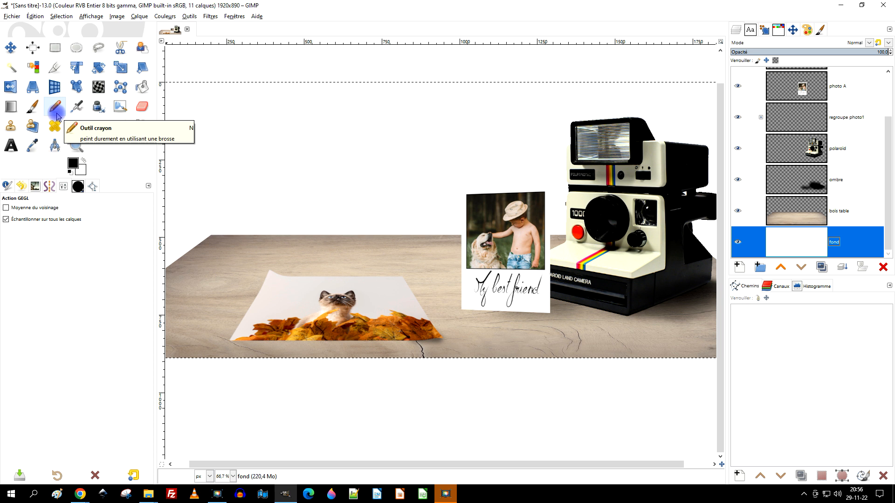
# Draw a radial foreground-to-background gradient on the "fond" layer from about (861, 360) to (1818, 864) and reverse its colours
pyautogui.click(10, 106)
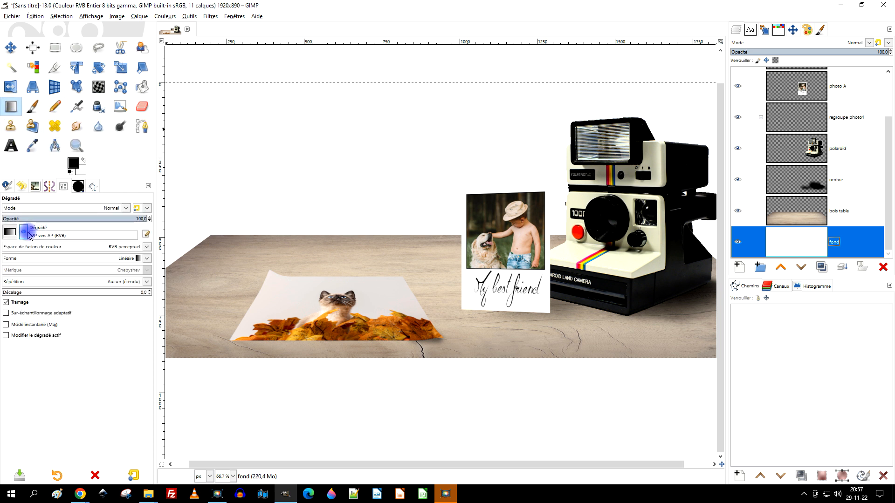
pyautogui.click(10, 232)
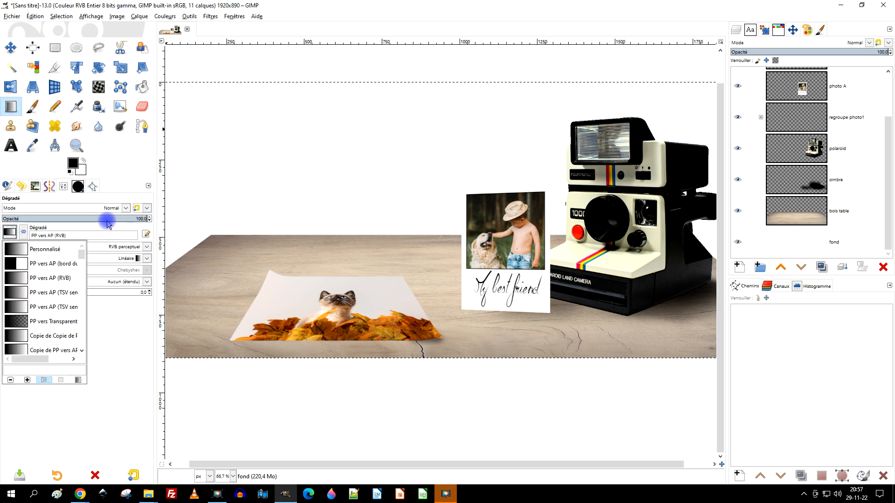
pyautogui.click(125, 179)
pyautogui.click(131, 258)
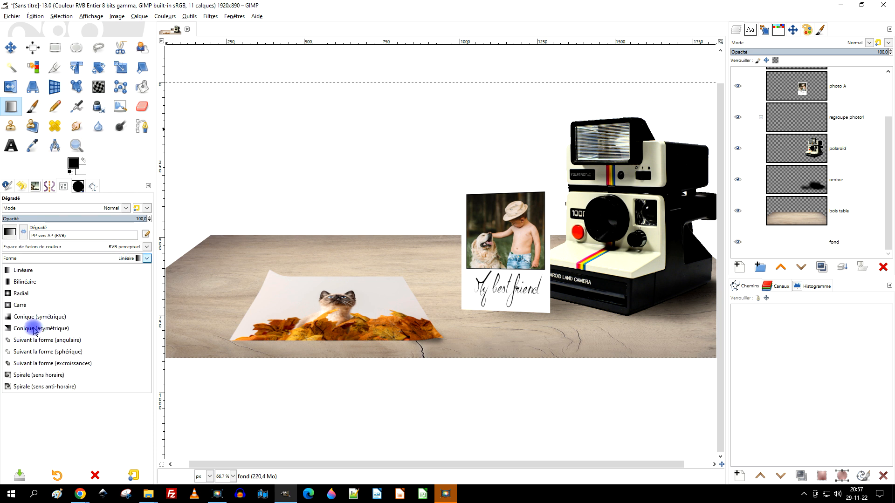
pyautogui.click(35, 297)
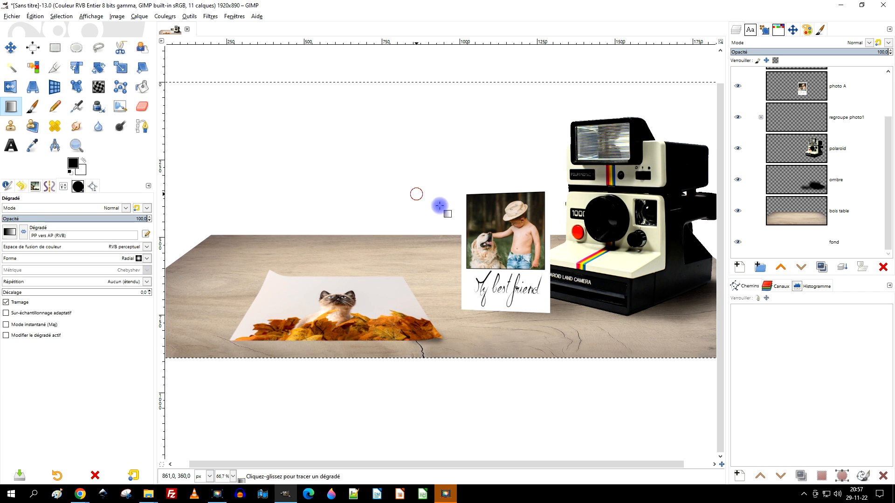
pyautogui.moveTo(417, 193); pyautogui.dragTo(713, 350)
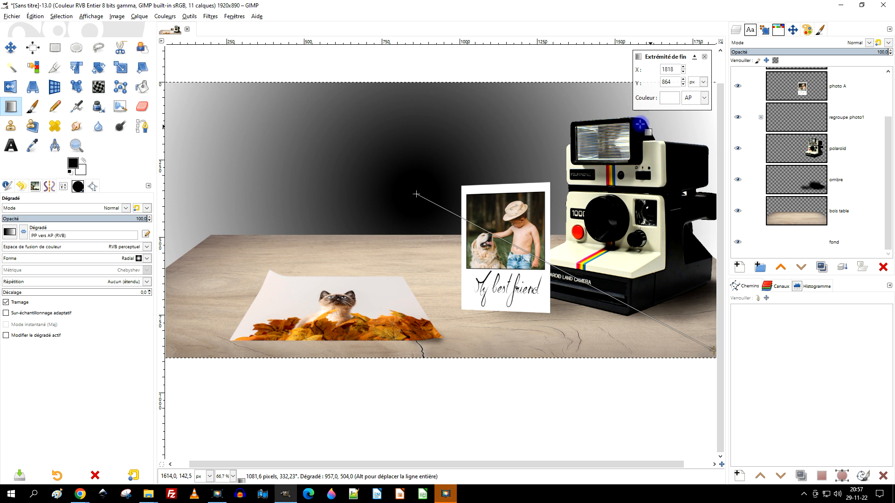
pyautogui.click(23, 231)
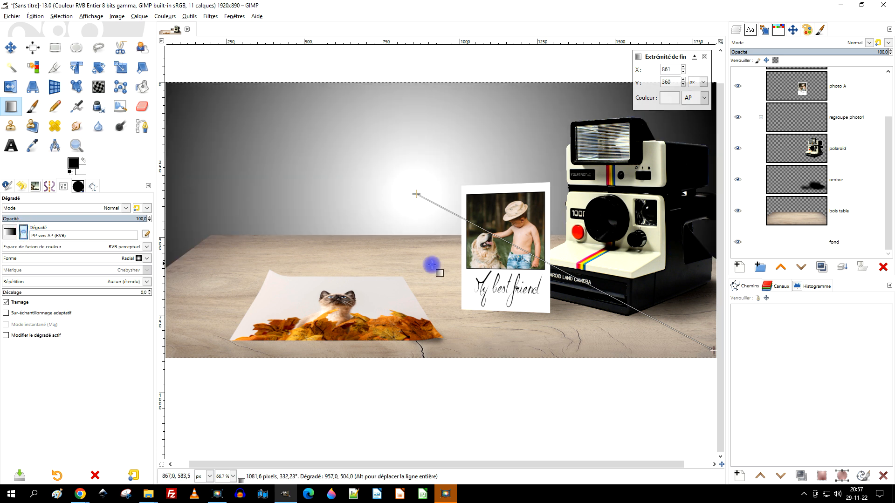
# Move the gradient's bright centre to about (656, 176) and its dark end to about (1922, 848), and apply the gradient
pyautogui.scroll(-2, 594, 210)
pyautogui.moveTo(594, 210); pyautogui.dragTo(539, 244)
pyautogui.scroll(1, 490, 234)
pyautogui.moveTo(441, 226); pyautogui.dragTo(405, 180)
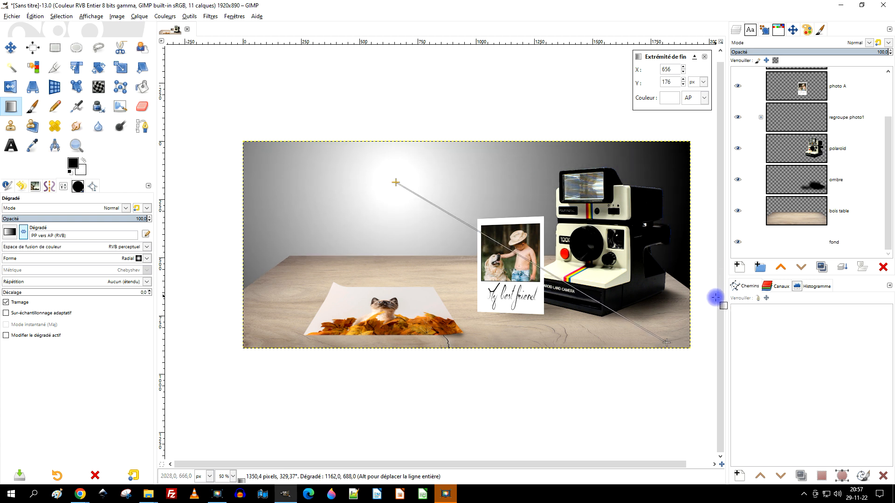
pyautogui.moveTo(667, 341); pyautogui.dragTo(690, 339)
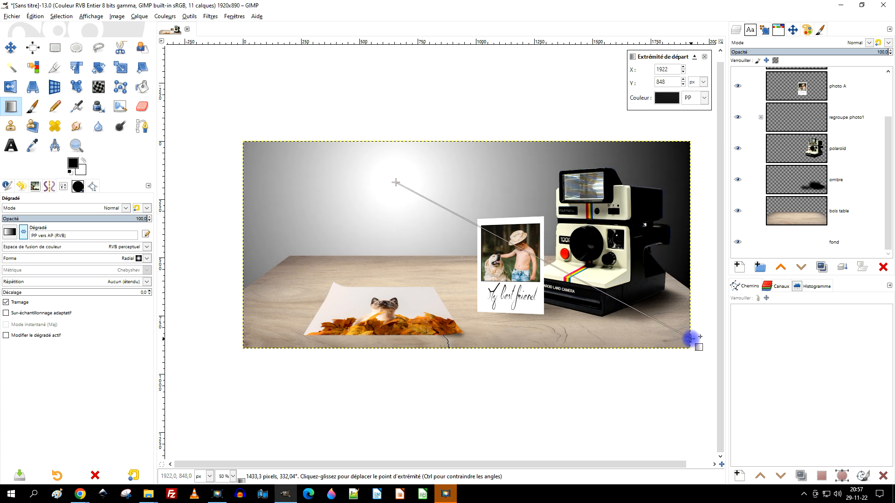
pyautogui.press('Return')
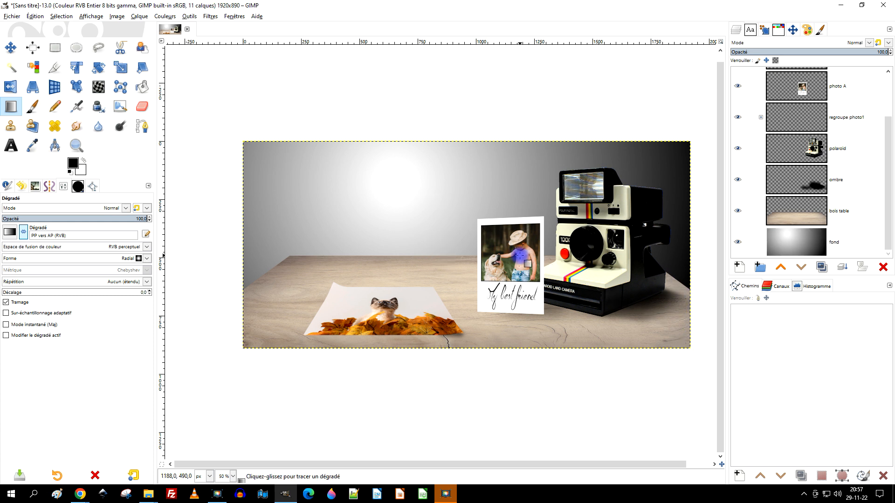
pyautogui.moveTo(519, 255); pyautogui.dragTo(495, 246)
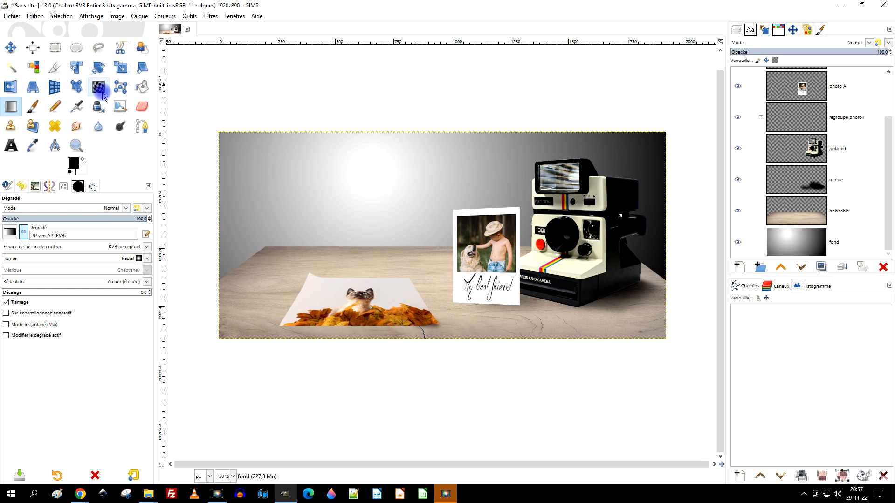
pyautogui.click(71, 144)
pyautogui.moveTo(212, 126); pyautogui.dragTo(672, 351)
pyautogui.scroll(-3, 620, 327)
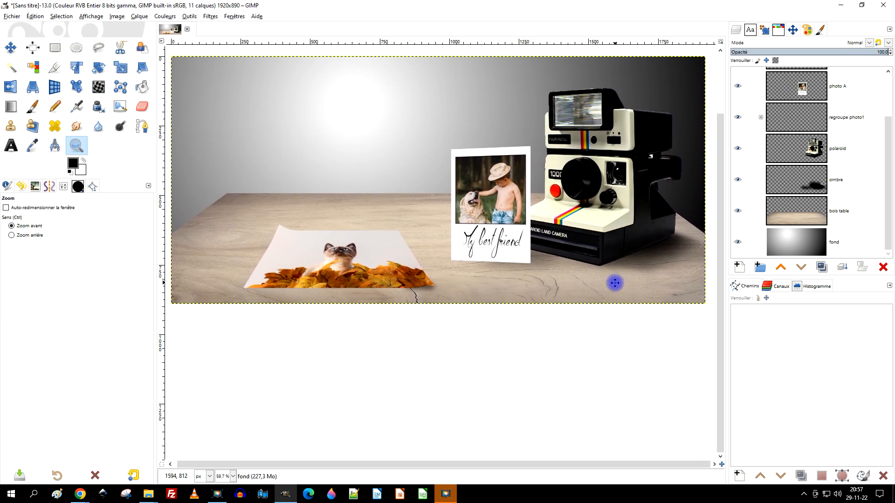